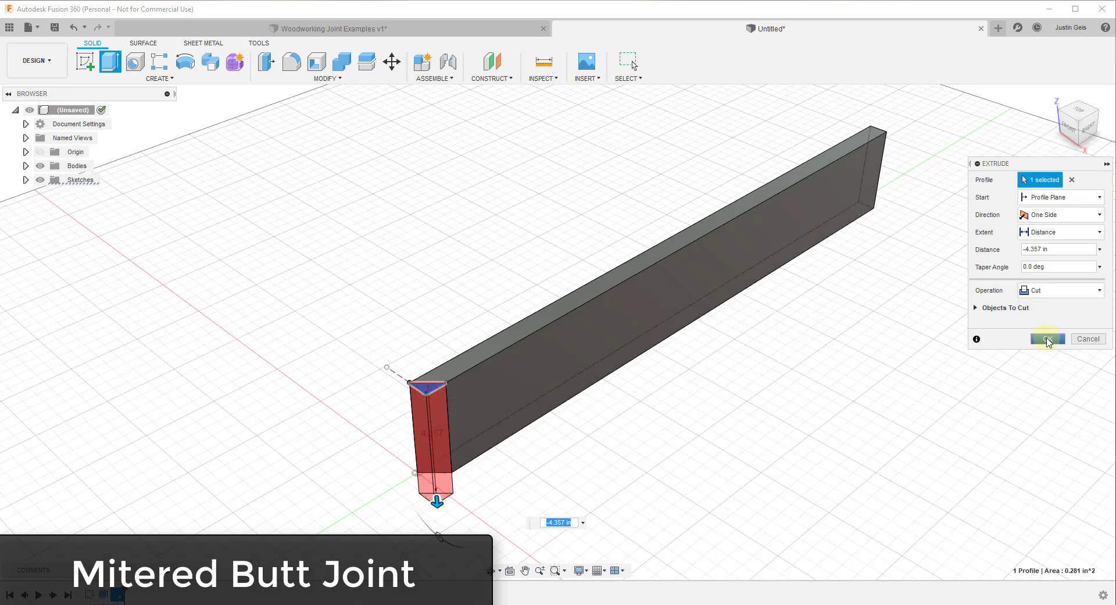
Apply the -4.357 in cut extrusion of the triangular profile to miter the near end of the board.
click(1049, 341)
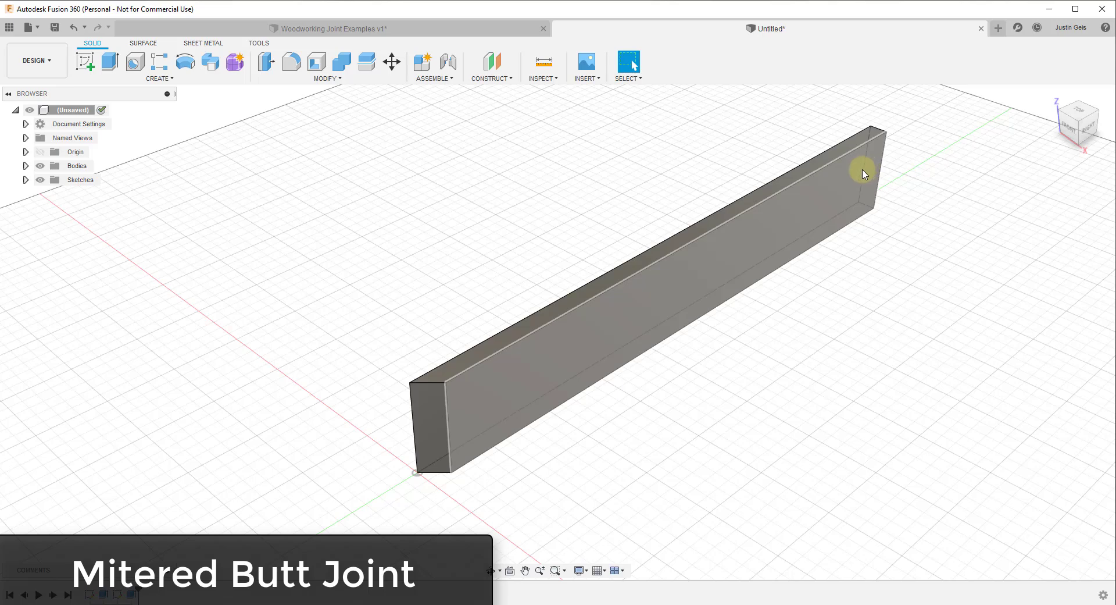
shift+middle_drag(573, 365, 653, 215)
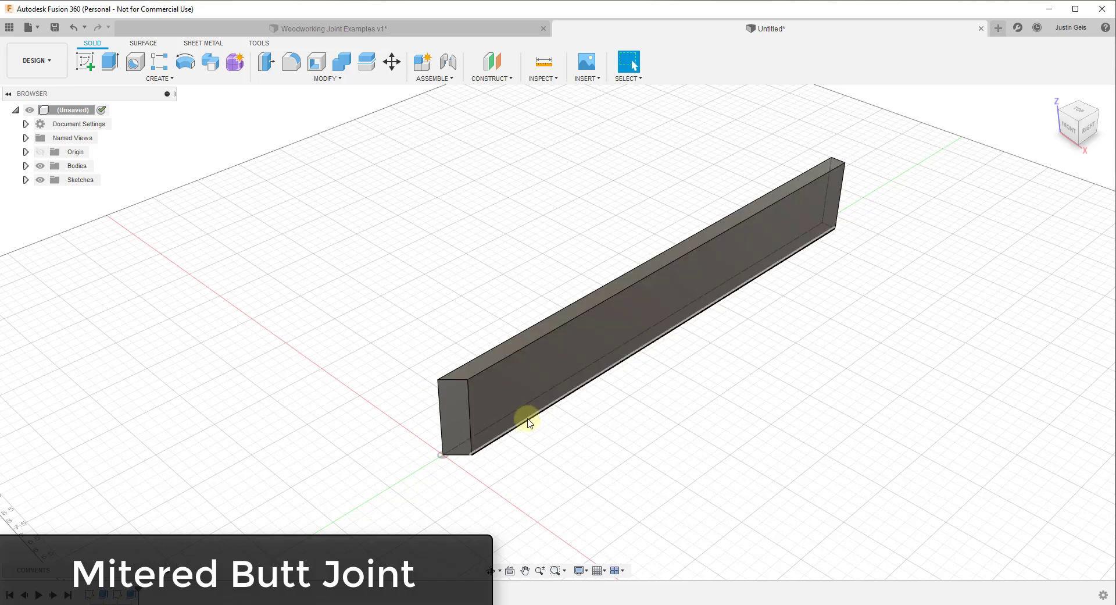
mouse_move(1083, 158)
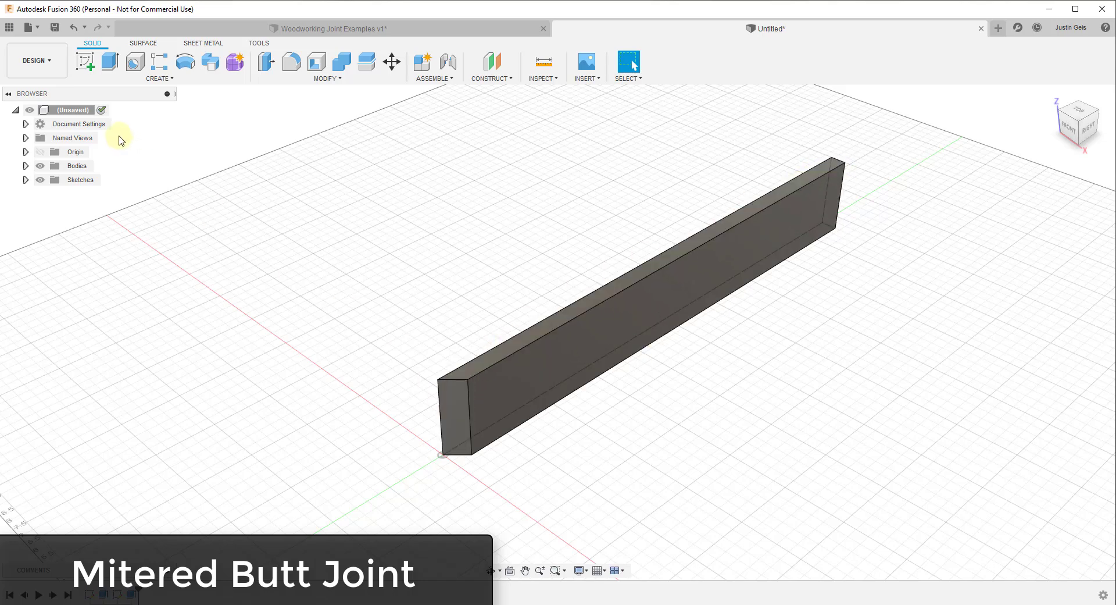
Start a sketch on the horizontal ground plane and draw a 45° line along the board's mitered end, from the origin to the inner corner.
click(85, 62)
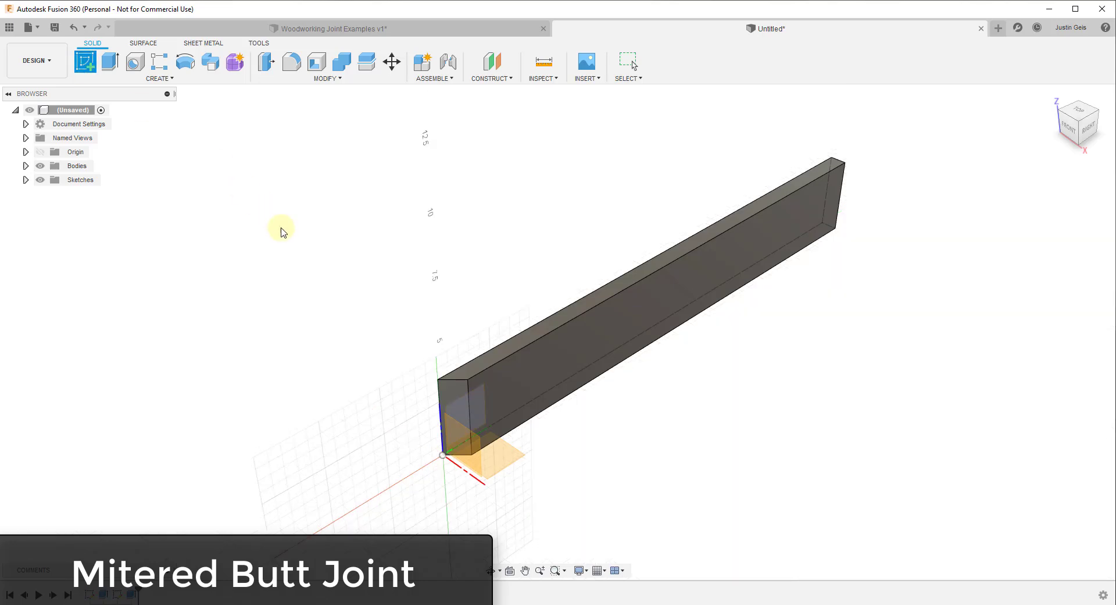
click(500, 457)
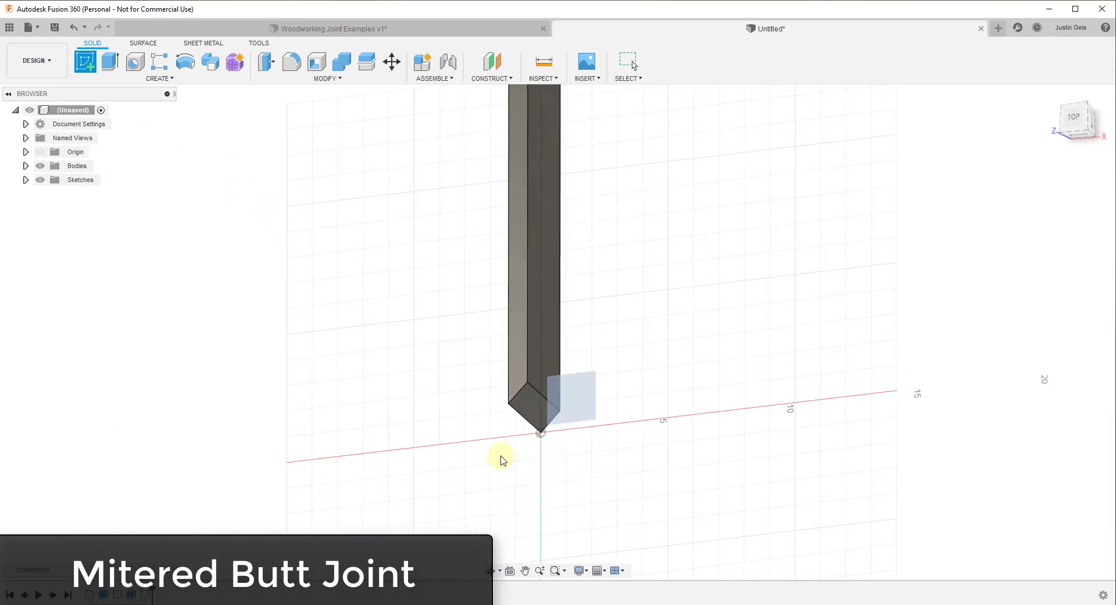
key(l)
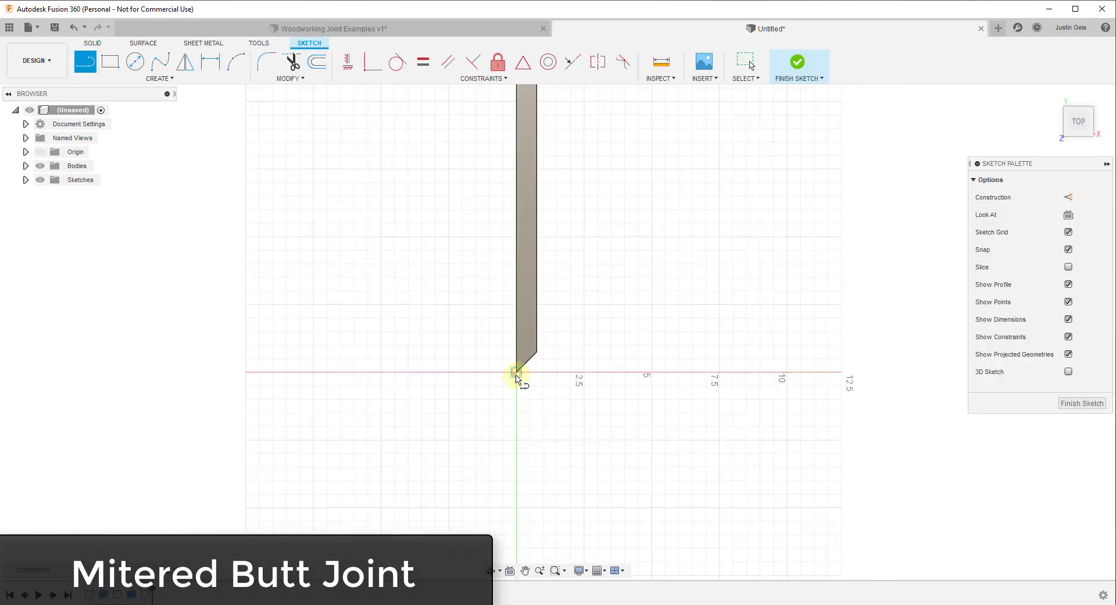
click(517, 373)
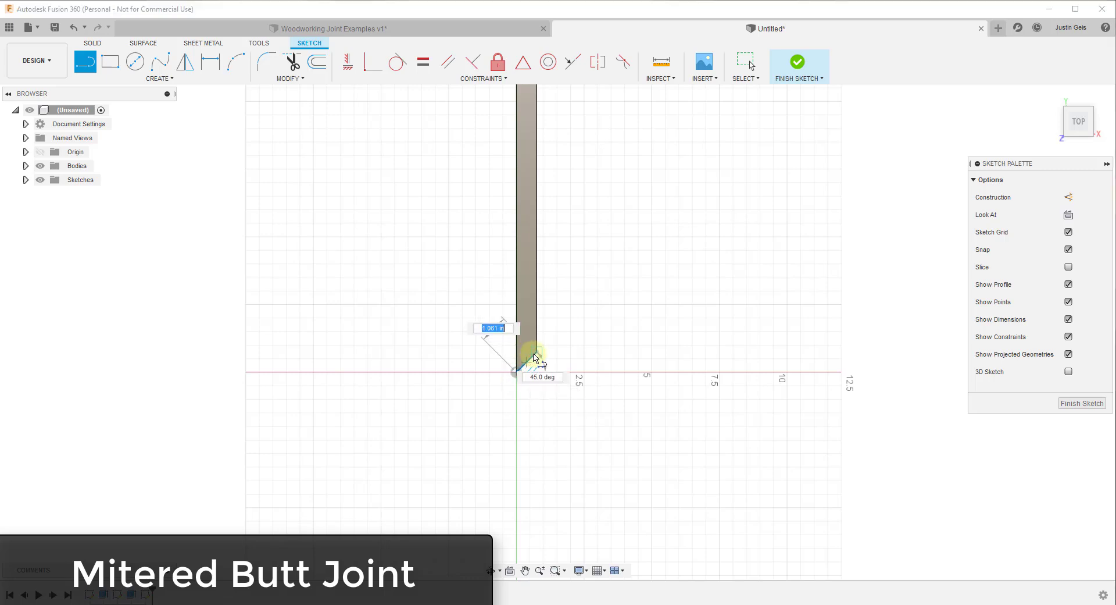
double_click(536, 352)
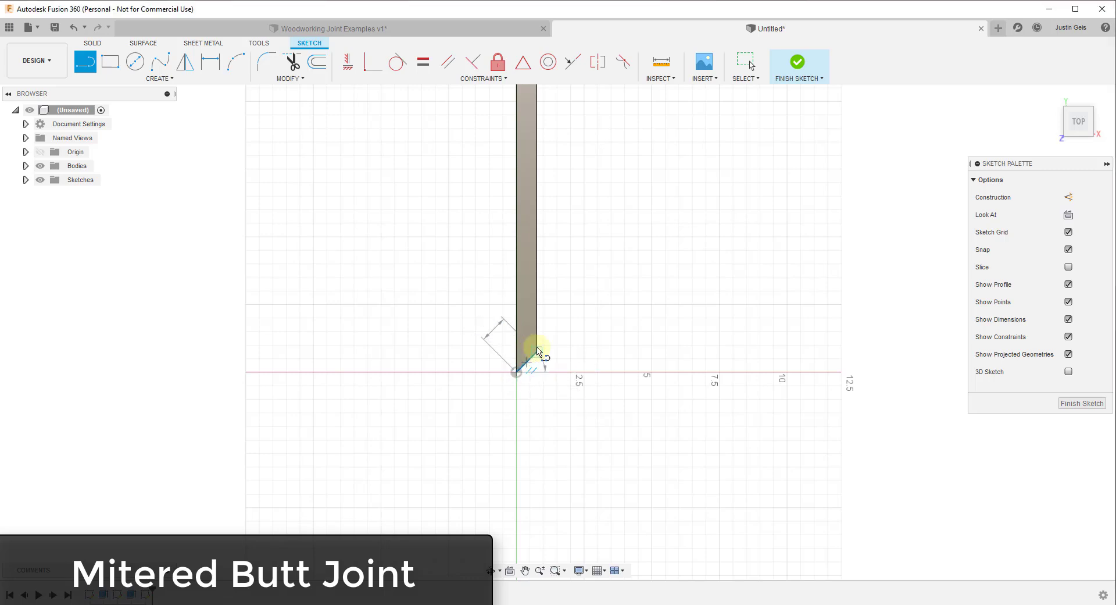
Draw a 24 in horizontal line from the origin along the X axis for the second board's outer edge.
click(517, 372)
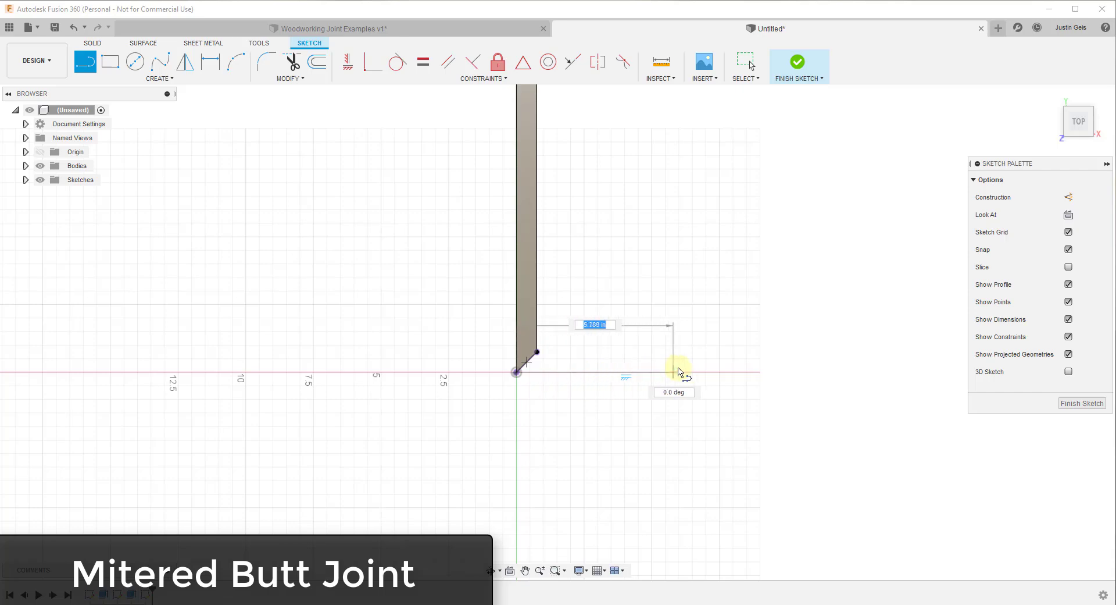
key(Return)
key(Escape)
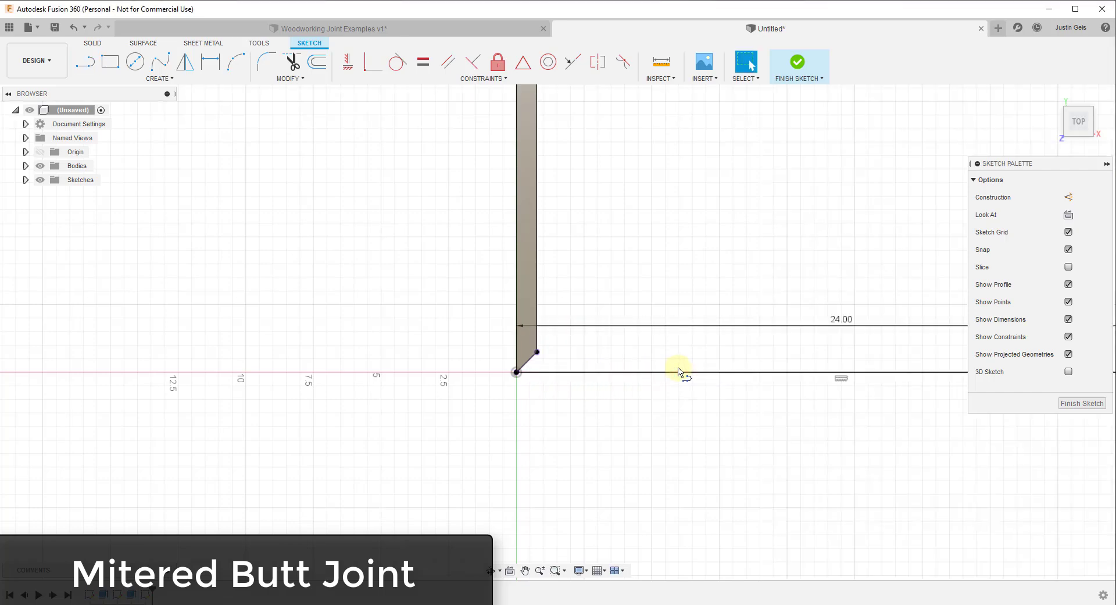
scroll(481, 361, down, 3)
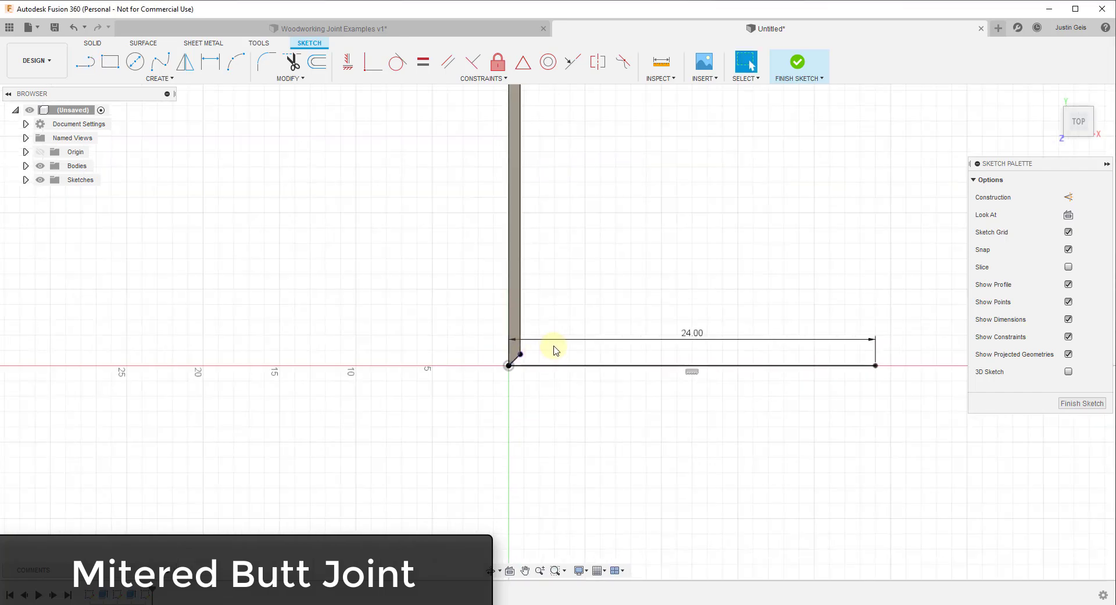
Draw a parallel inner line from the miter's inner corner, close the profile at the far end of the 24 in line, and finish the sketch.
key(l)
click(521, 354)
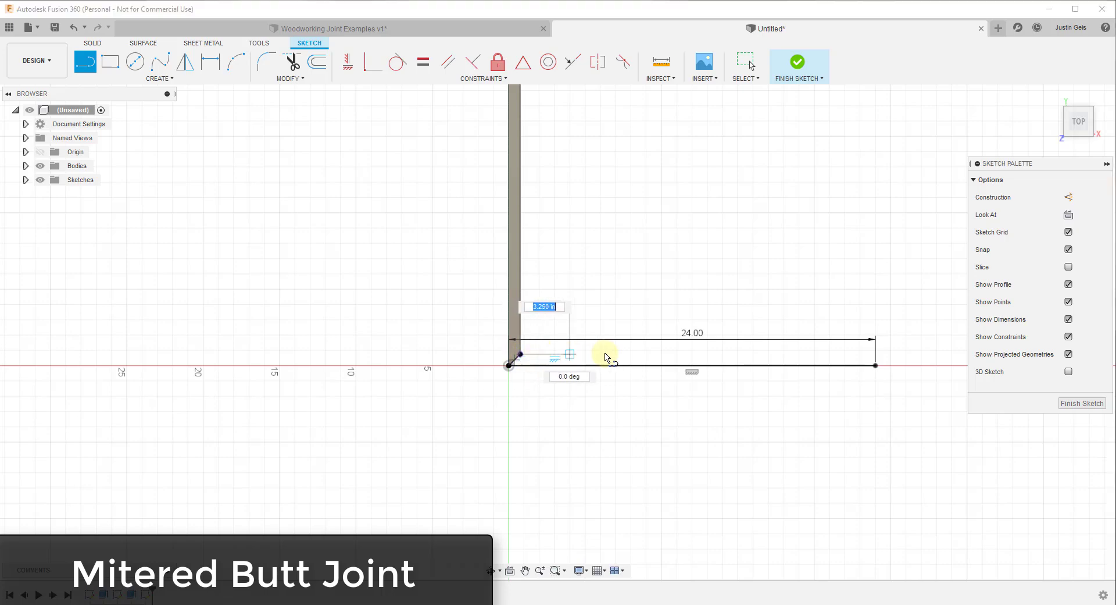
scroll(879, 356, up, 1)
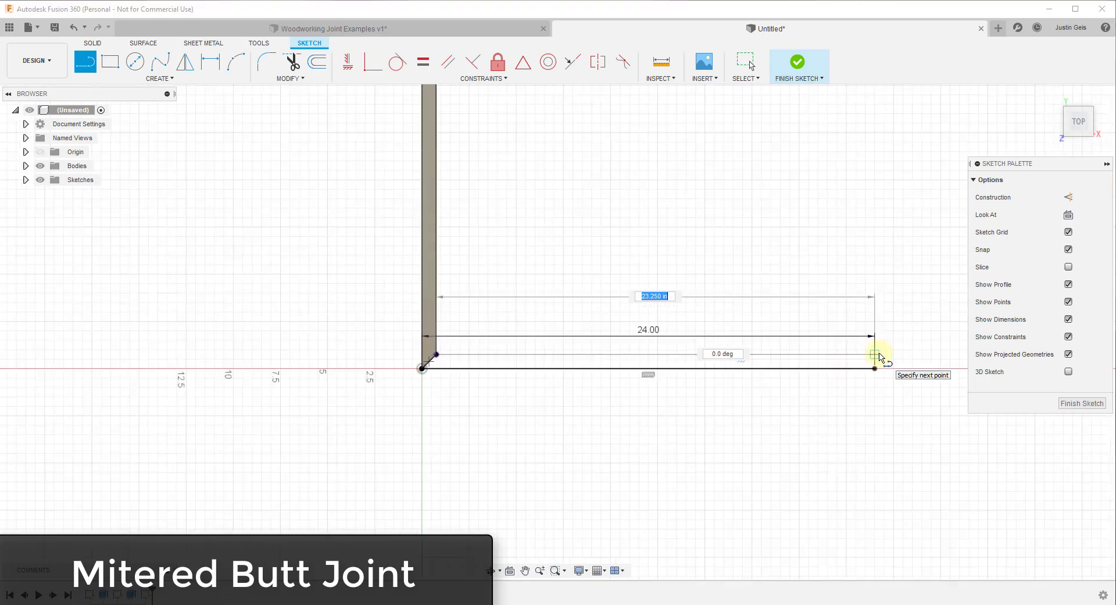
scroll(879, 356, up, 2)
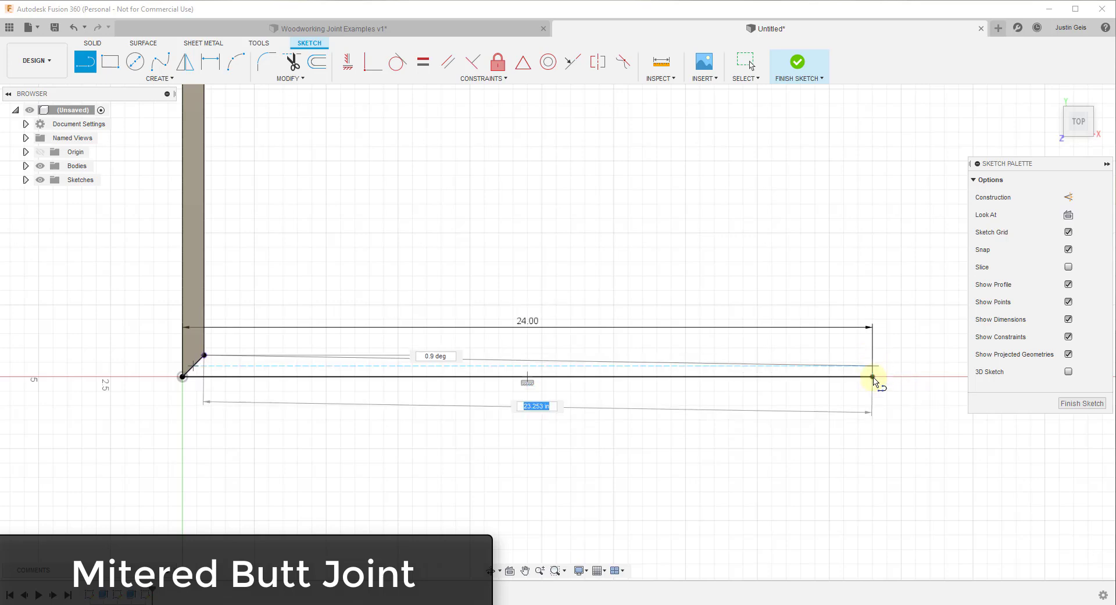
click(872, 354)
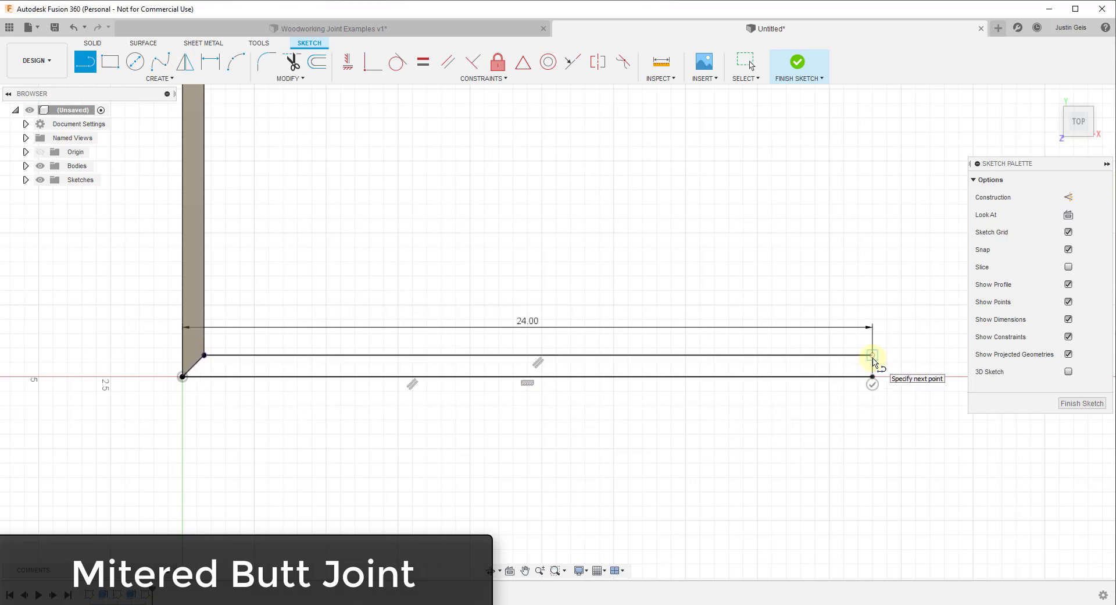
click(872, 376)
click(1082, 403)
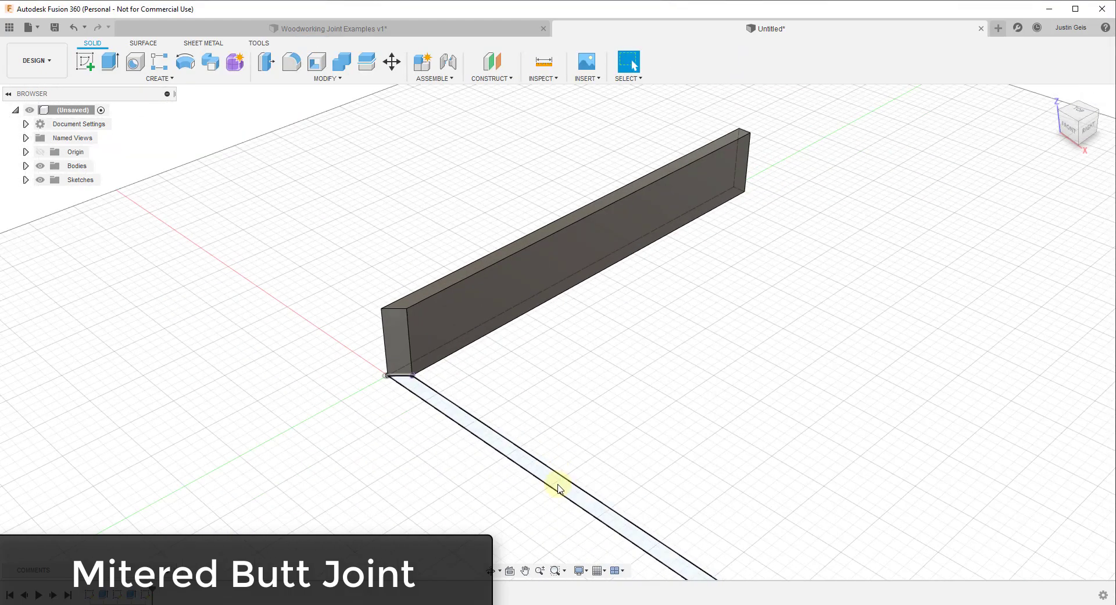
Extrude the second board's profile upward 3.5 in as a new component.
click(558, 487)
scroll(710, 552, down, 3)
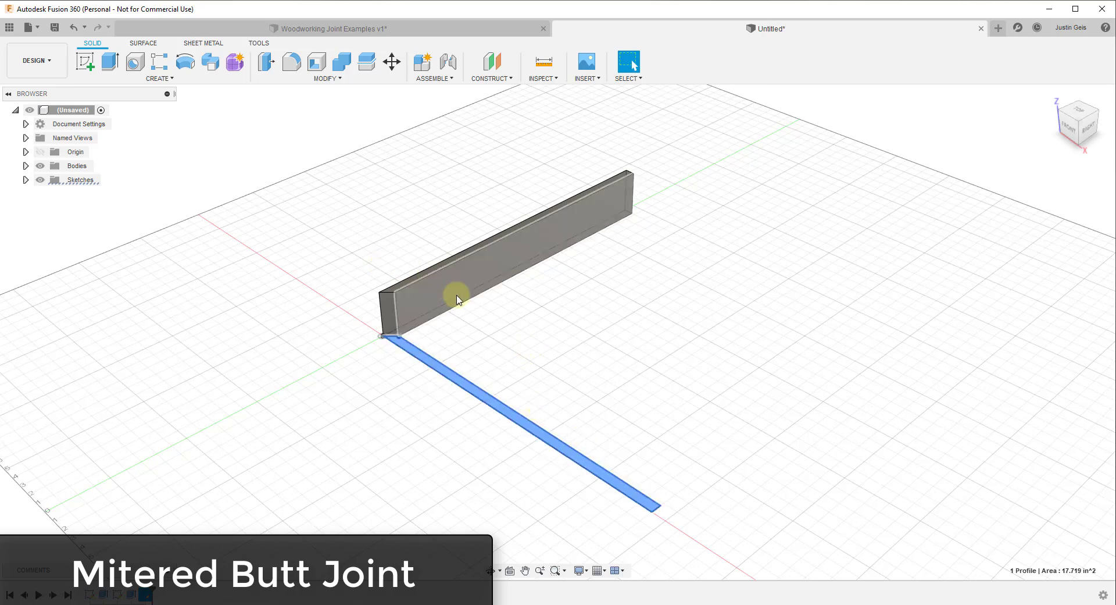
click(109, 66)
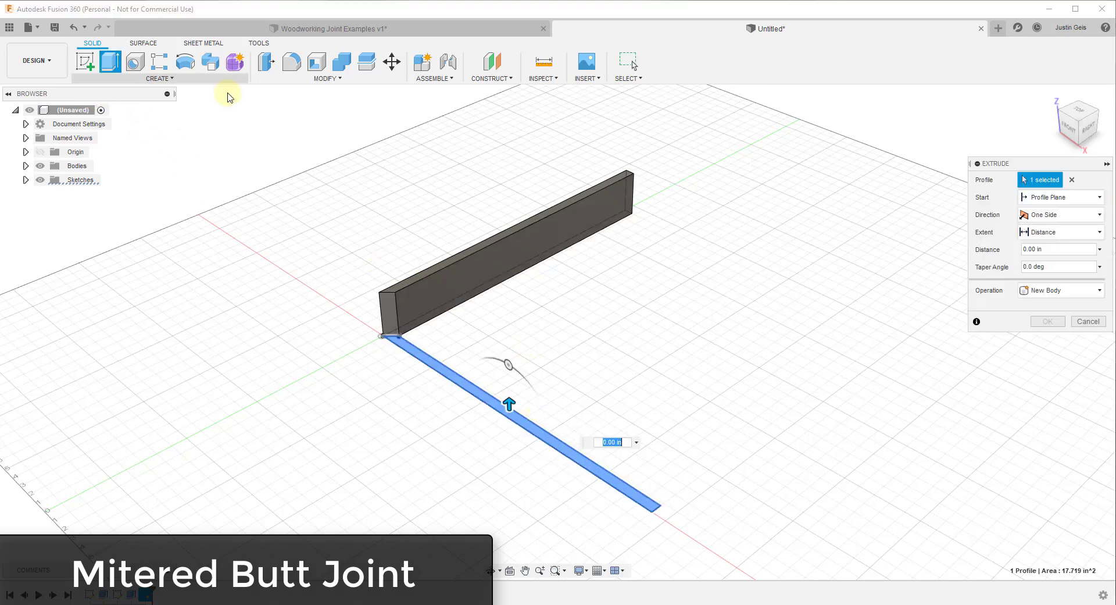
drag(511, 399, 508, 357)
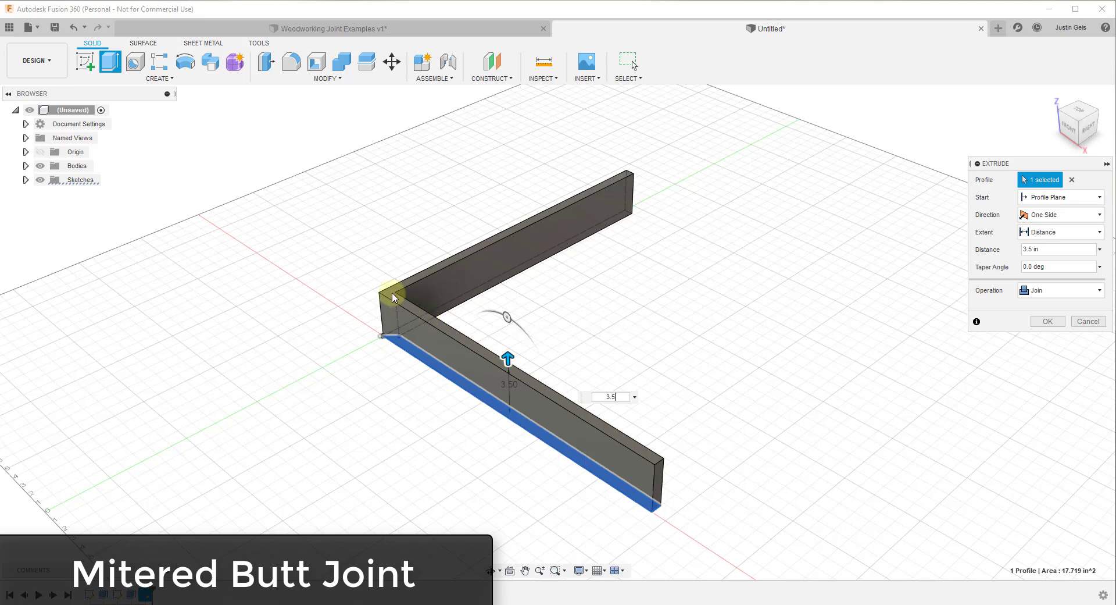
click(1056, 292)
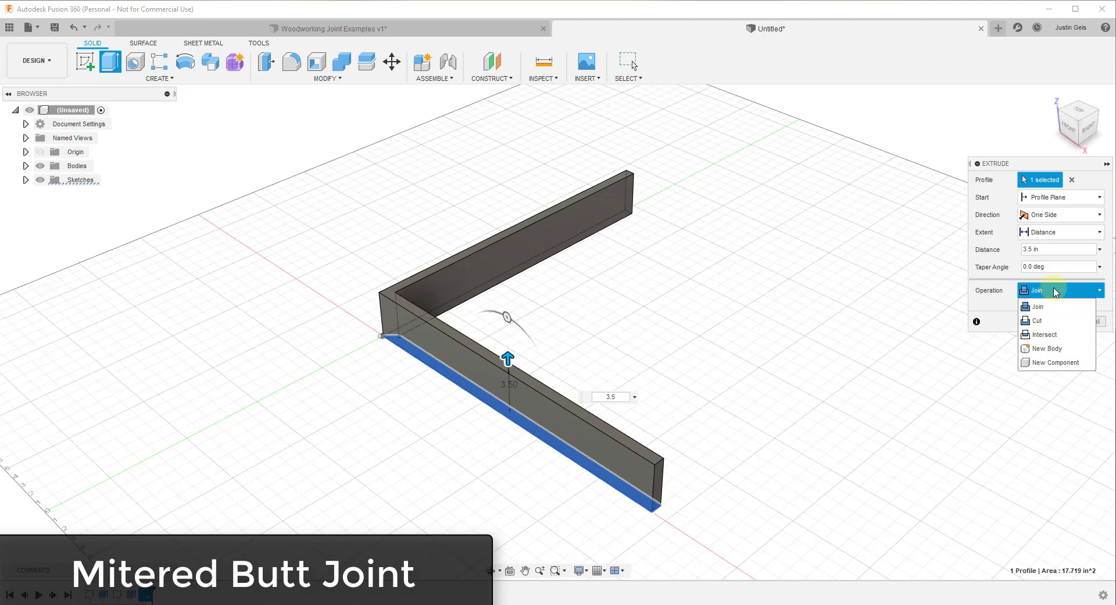
click(1067, 364)
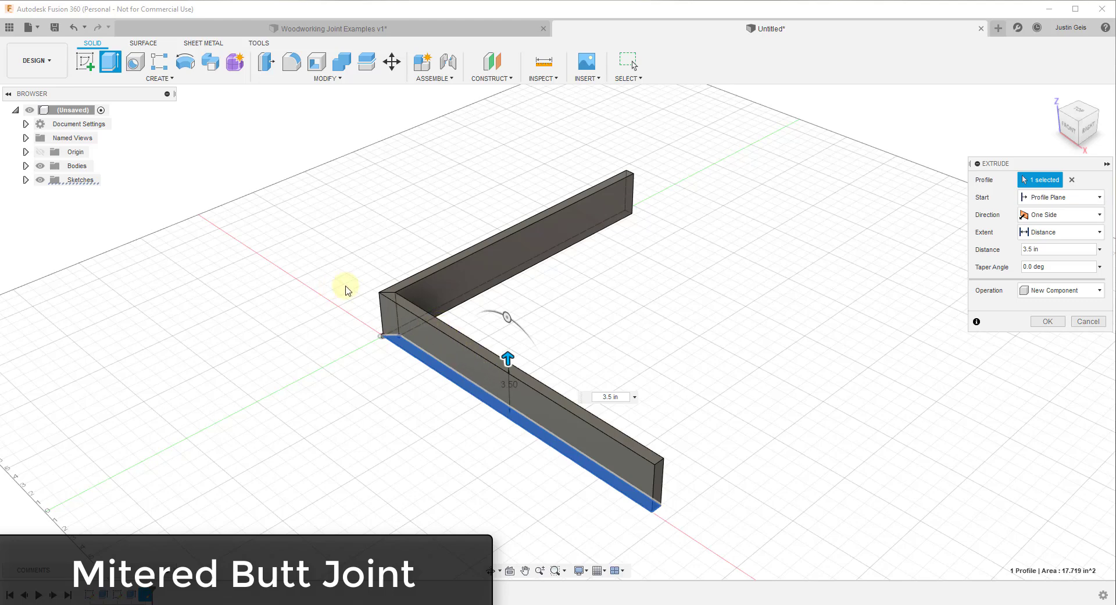
click(1046, 323)
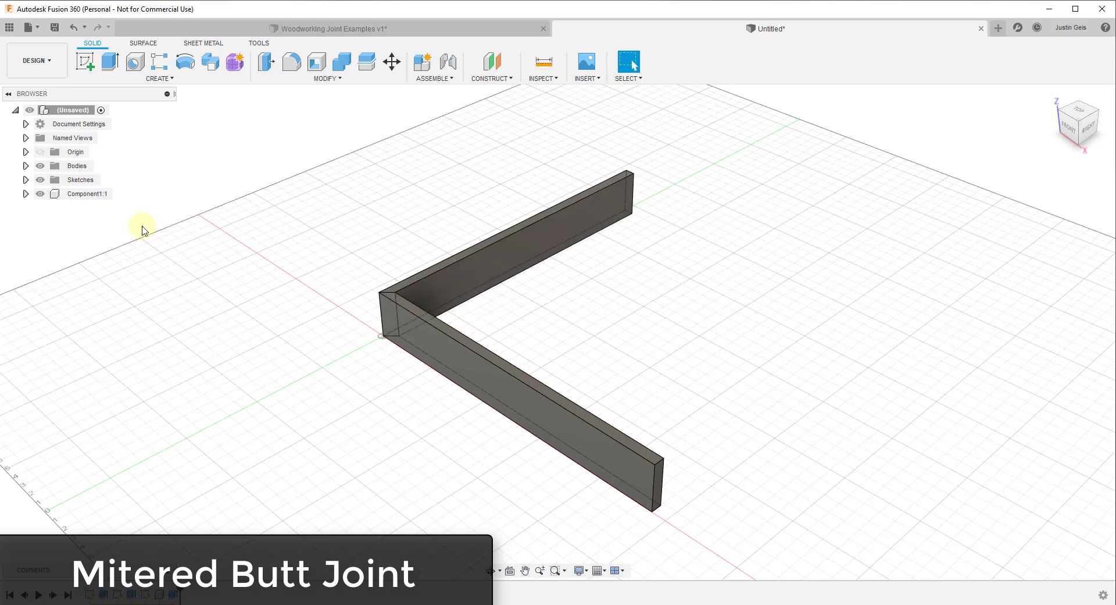
Convert the first board's body into its own component.
click(87, 194)
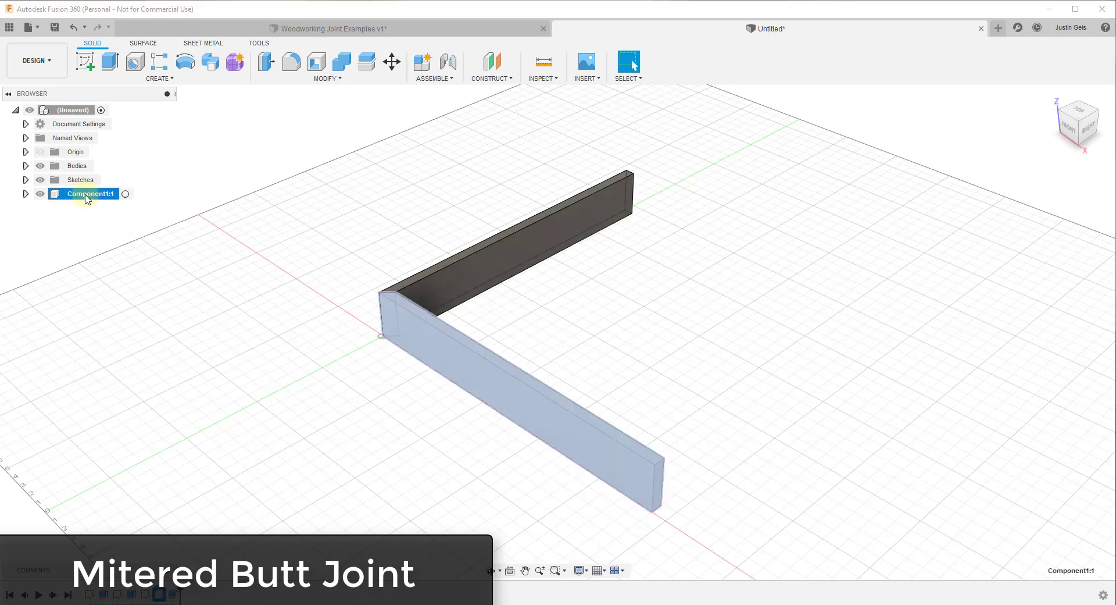
click(26, 165)
click(86, 180)
right_click(86, 182)
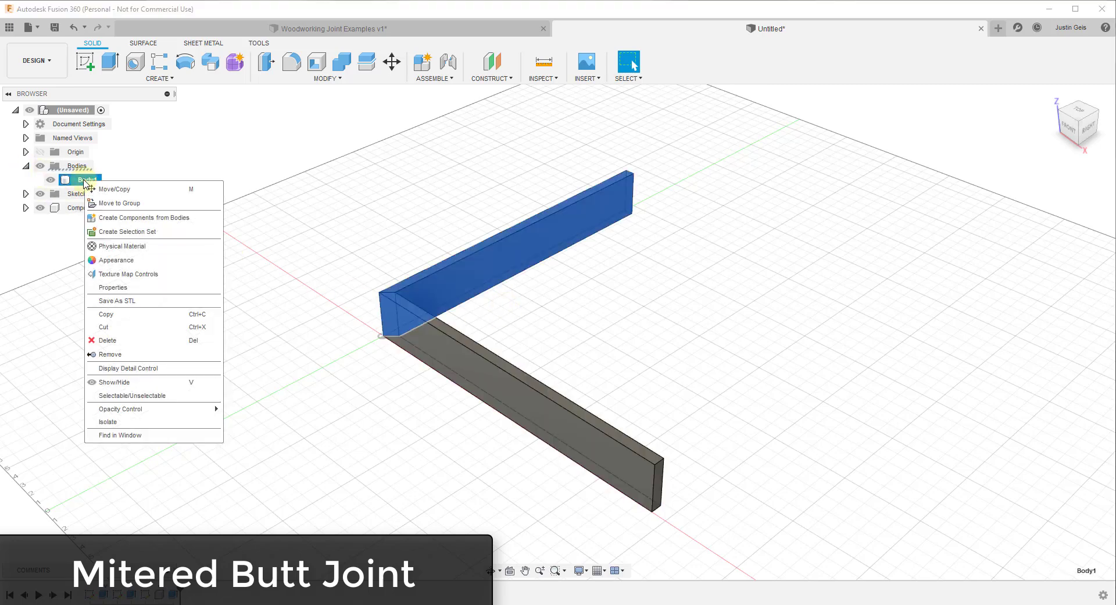
click(125, 217)
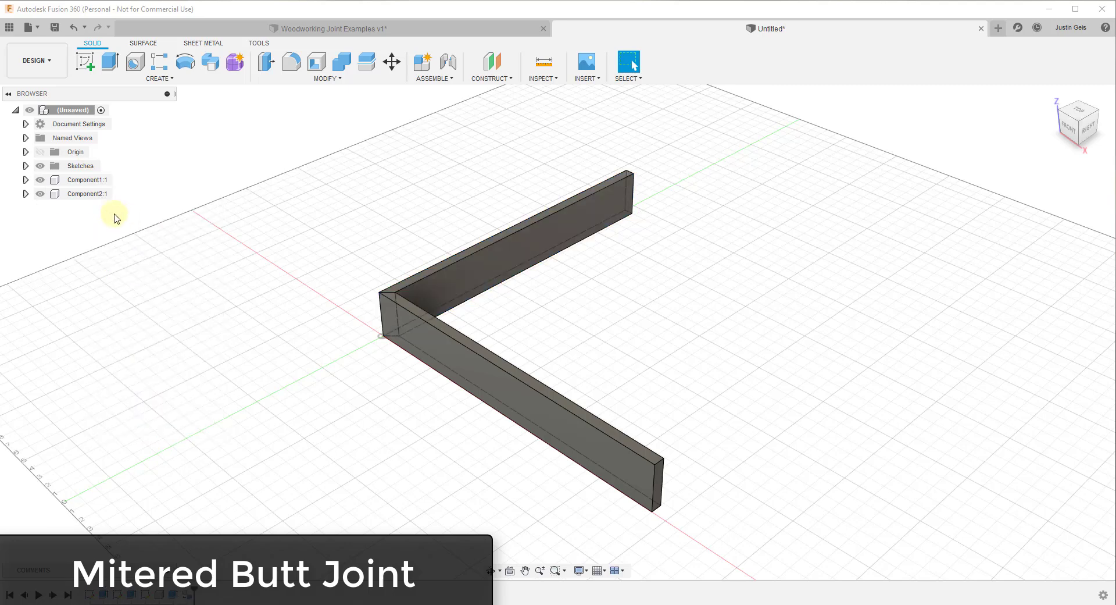
Select Component1 and Component2 in turn to check which board each one contains.
click(87, 185)
click(87, 194)
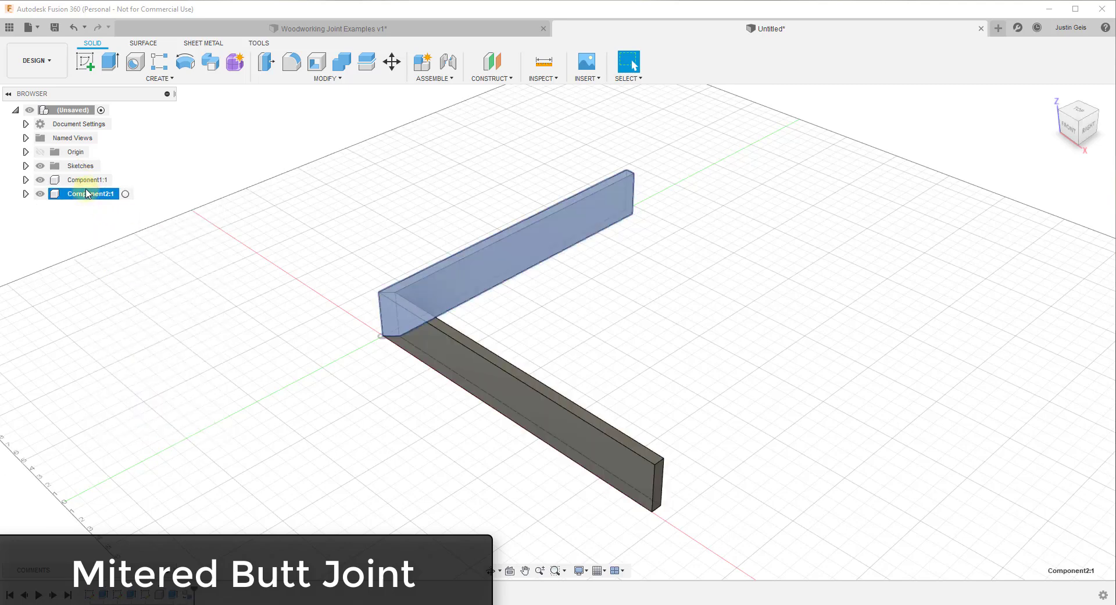
click(86, 180)
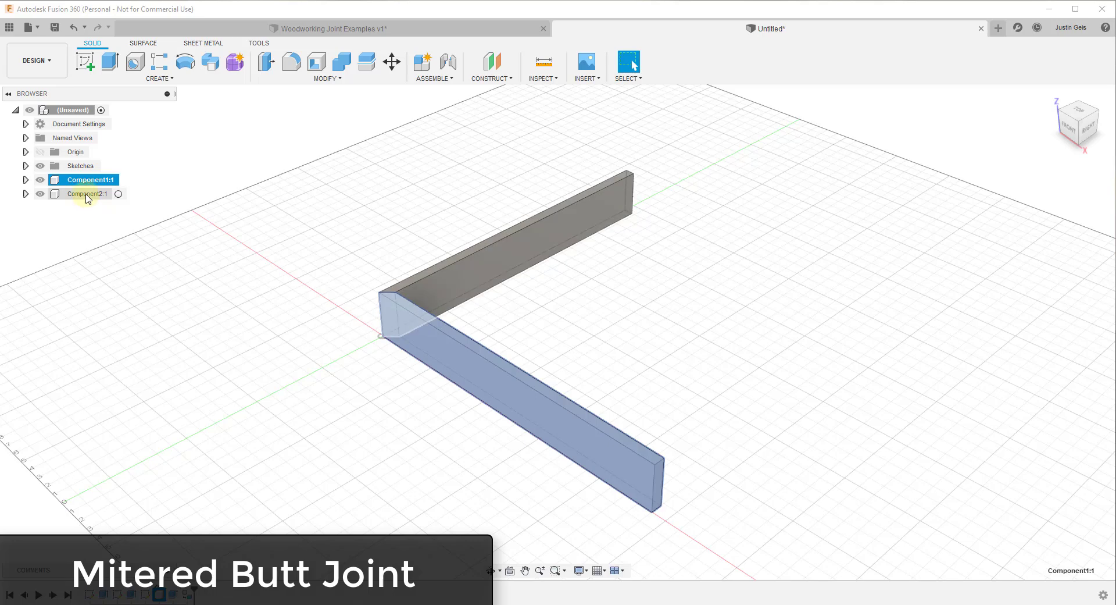
click(88, 193)
click(86, 181)
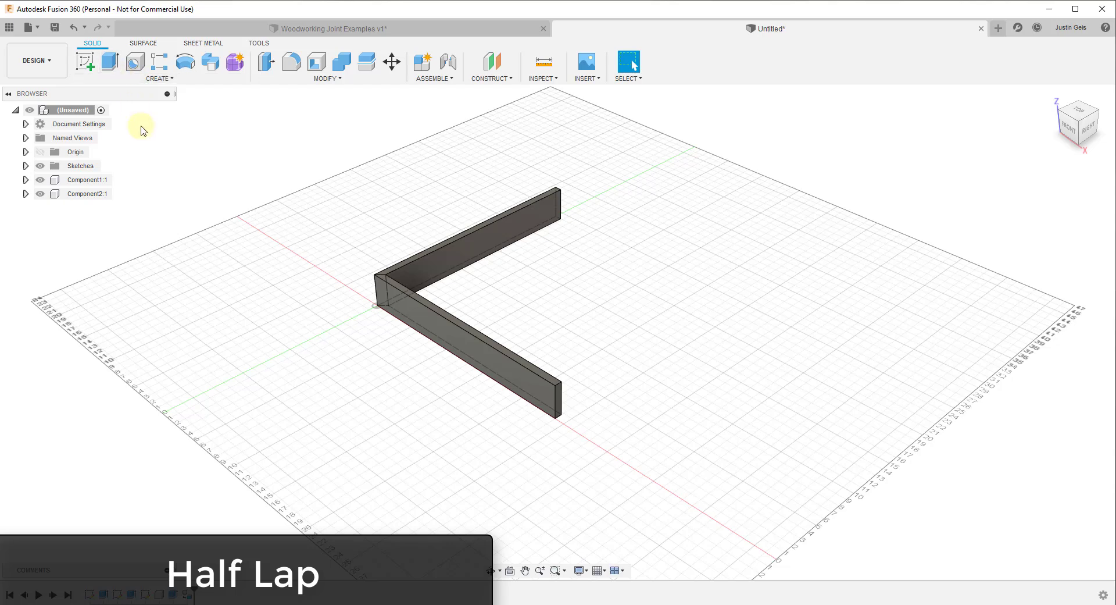
Start a sketch on the front plane and, beyond the first board's end, draw a 0.75 in vertical line joined to a 3.5 in horizontal line.
click(85, 65)
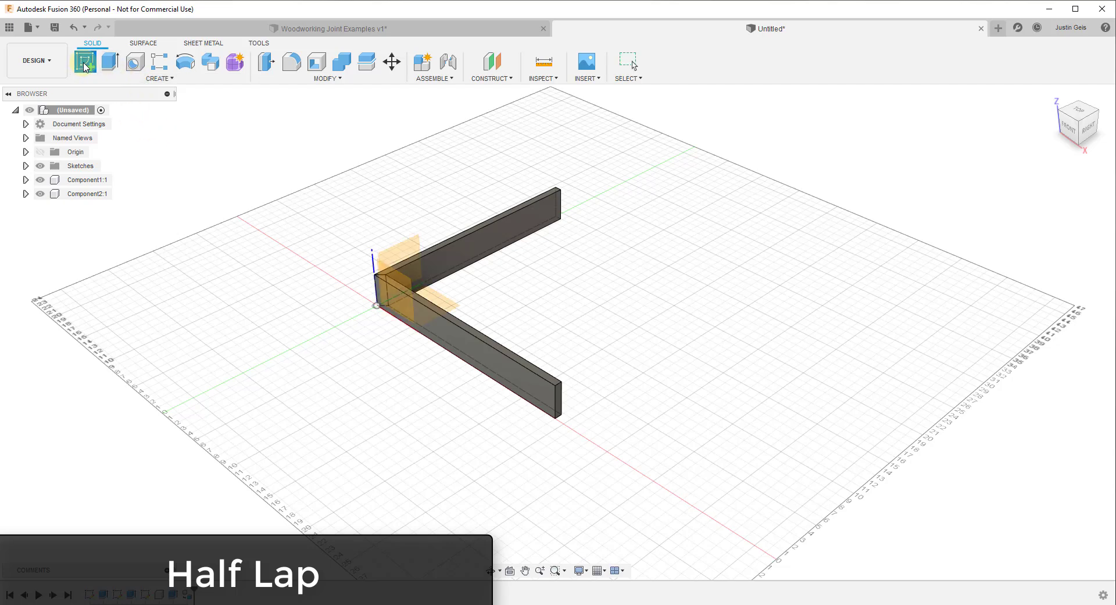
click(400, 283)
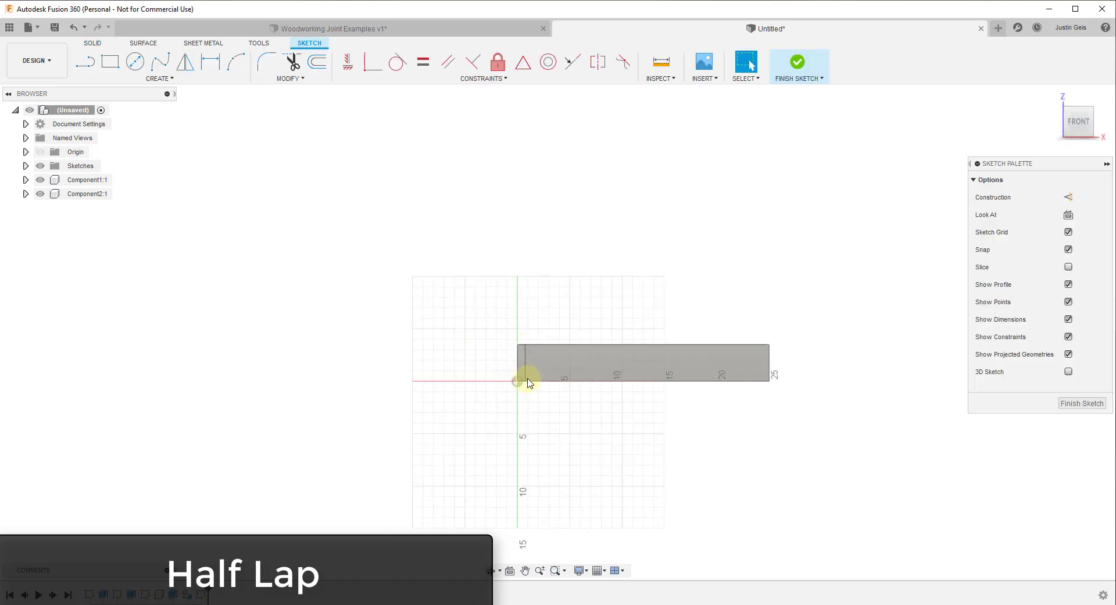
scroll(400, 371, down, 2)
scroll(790, 381, up, 2)
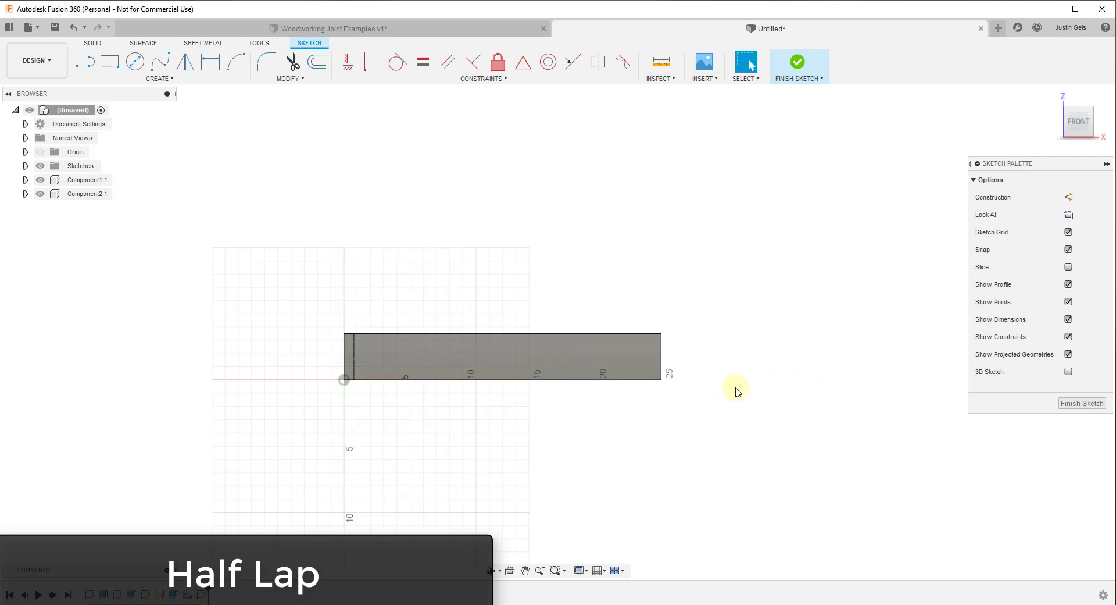
key(l)
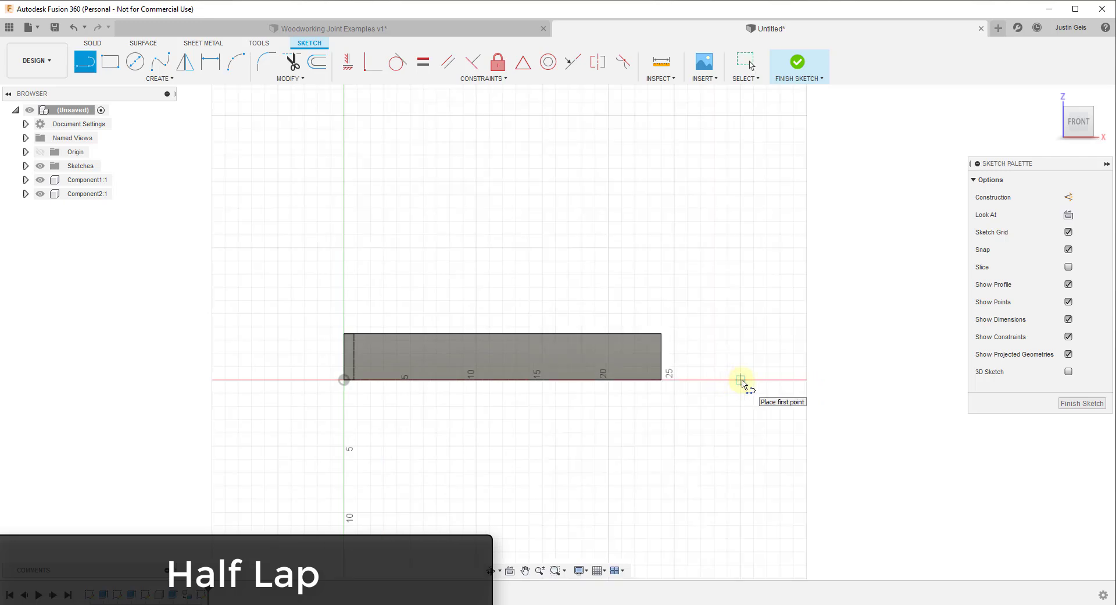
click(740, 380)
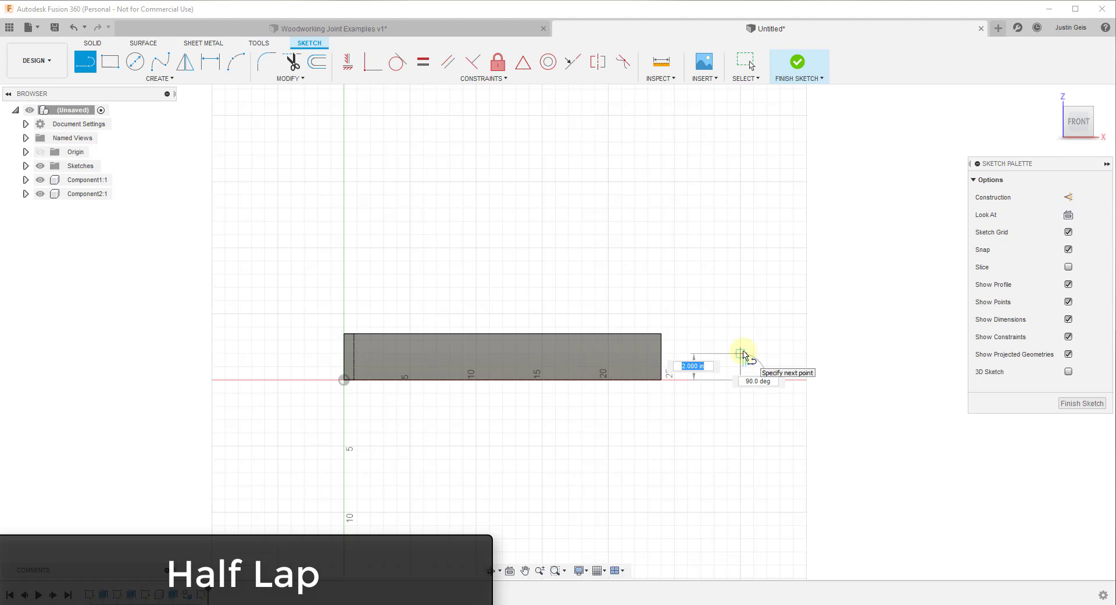
text(.75)
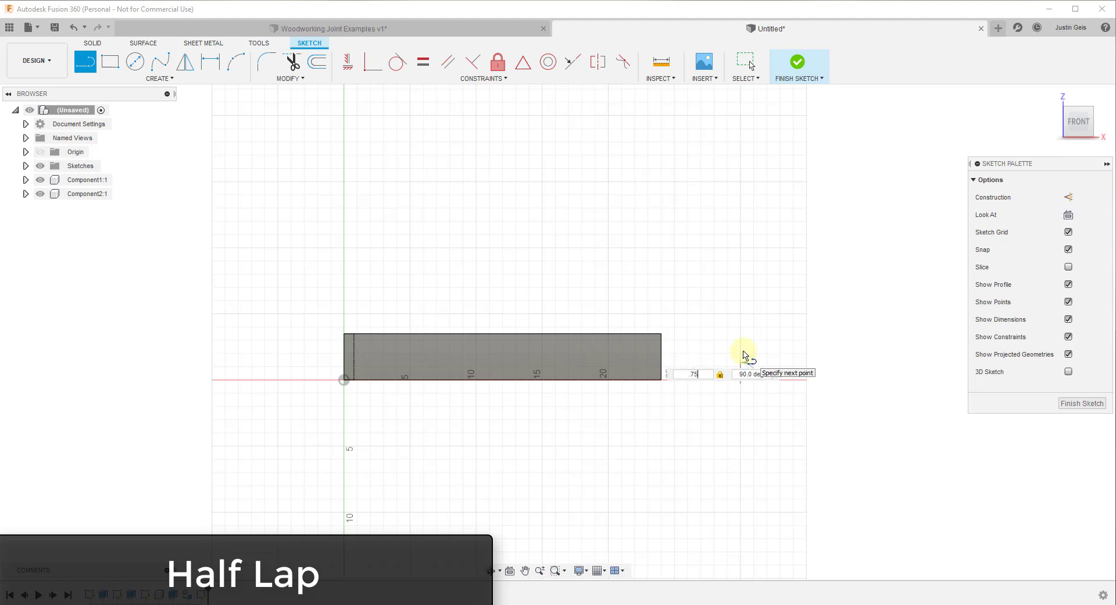
click(745, 356)
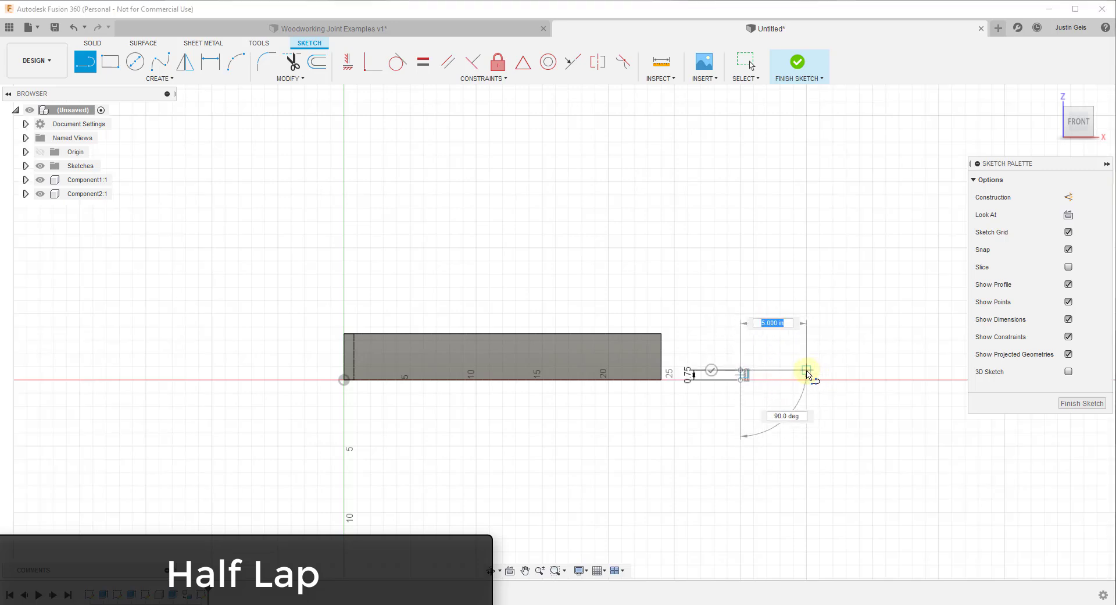
key(Return)
key(Escape)
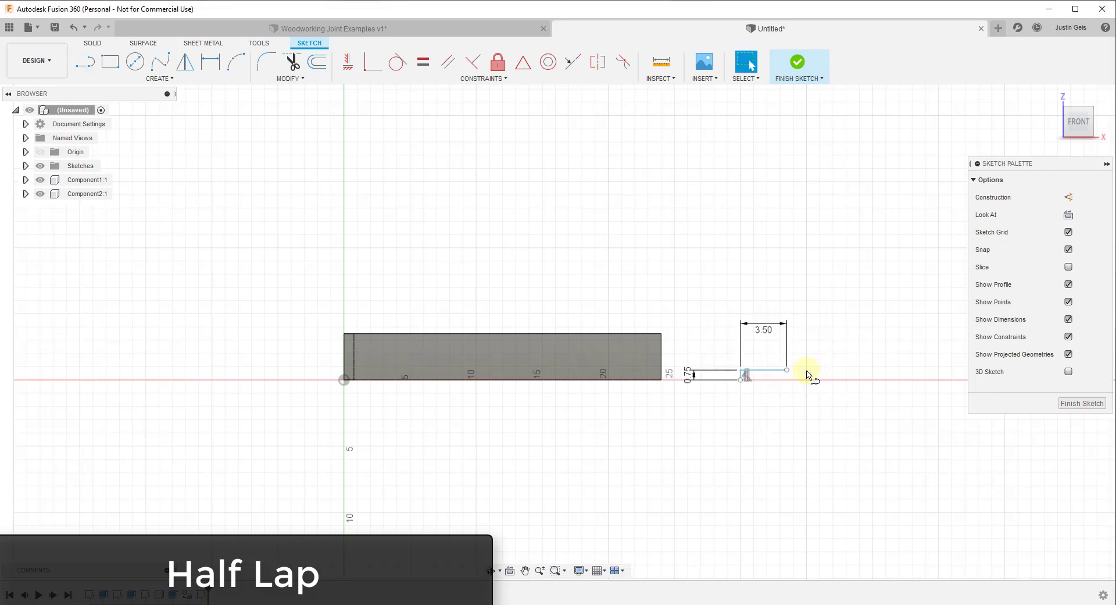
Draw a rectangle spanning the 0.75 in and 3.5 in guide lines and finish the sketch.
scroll(773, 378, up, 3)
key(r)
click(704, 382)
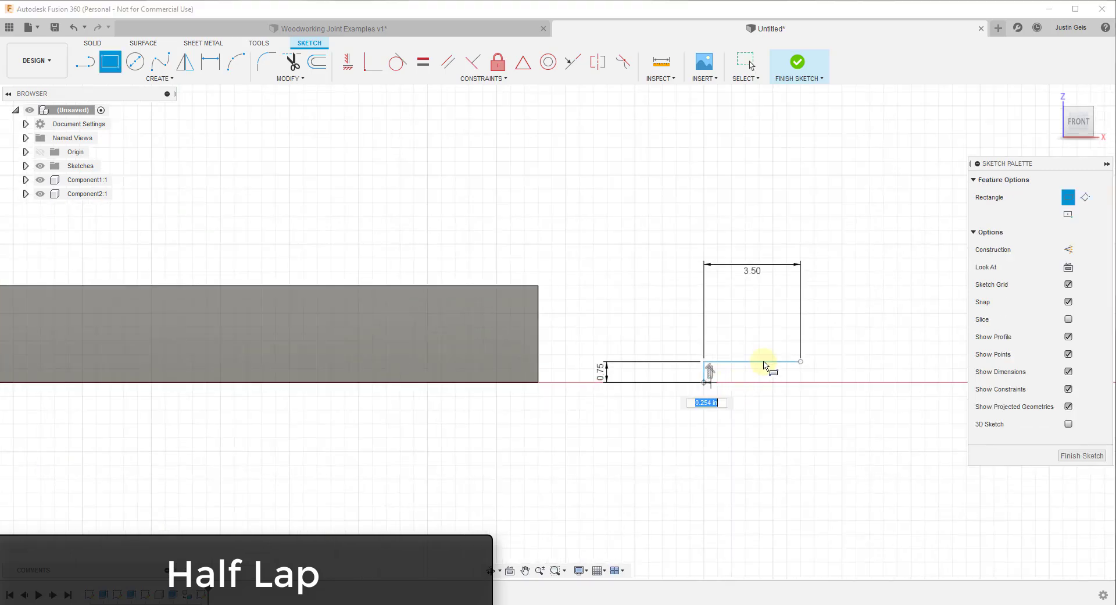
click(800, 370)
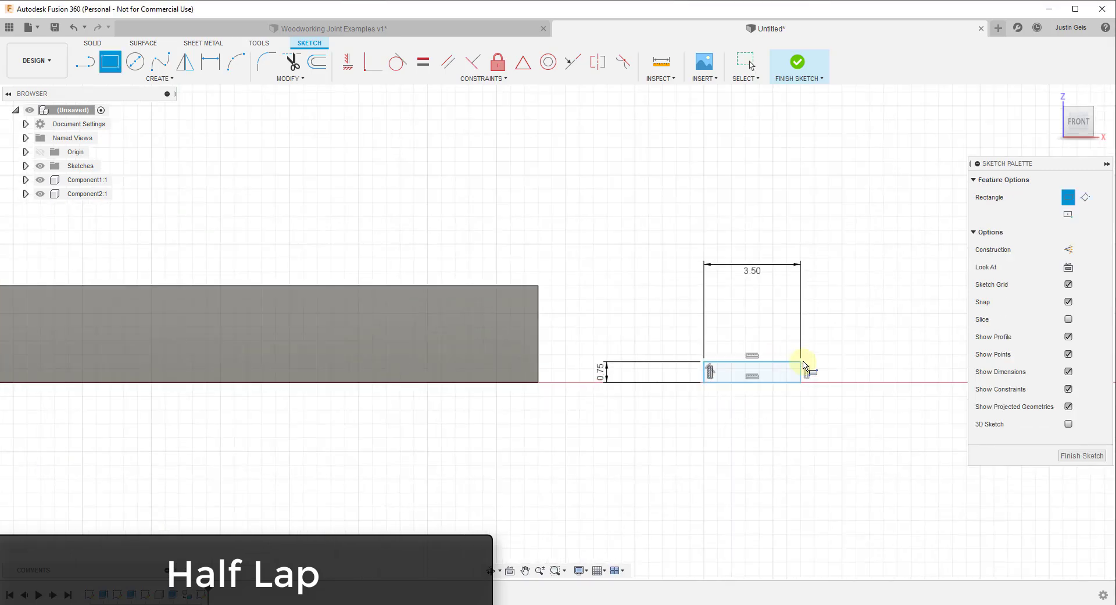
click(1079, 458)
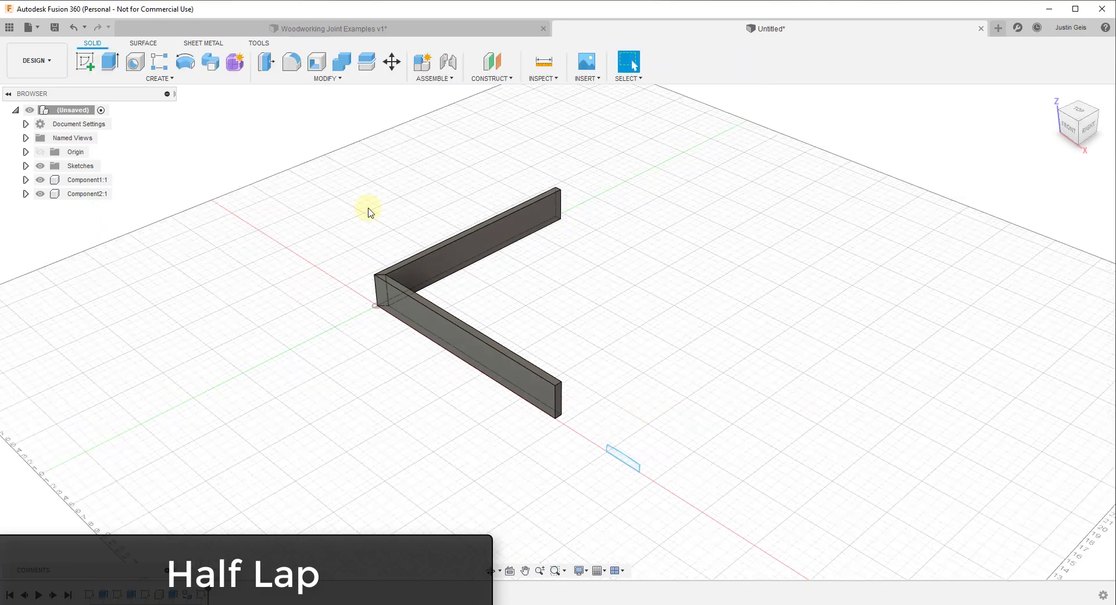
Extrude the rectangular board profile 24 in as a new component.
click(109, 63)
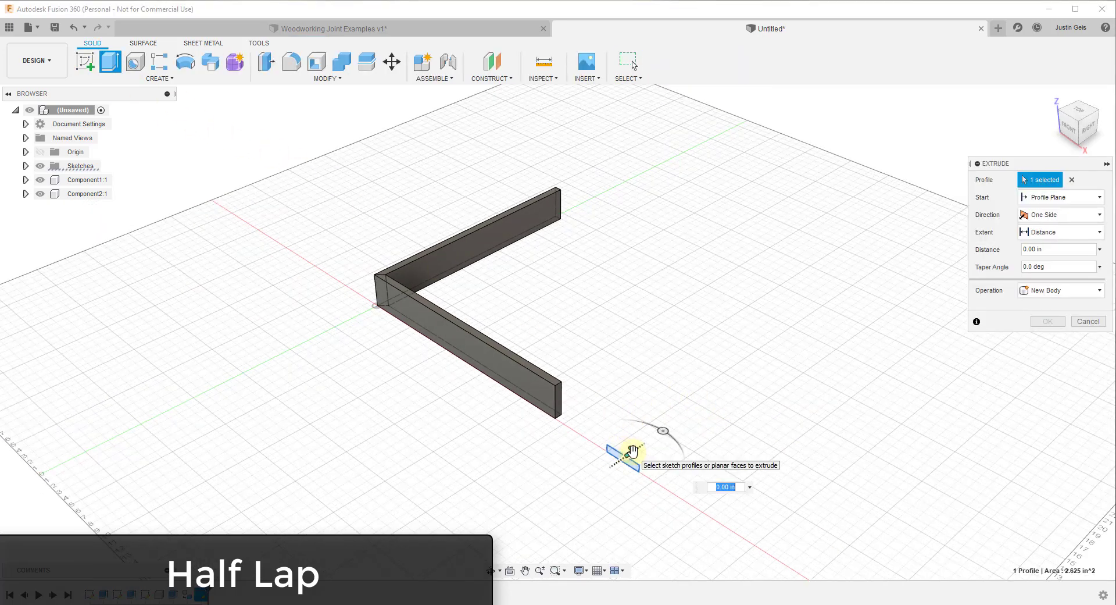
text(24)
key(Return)
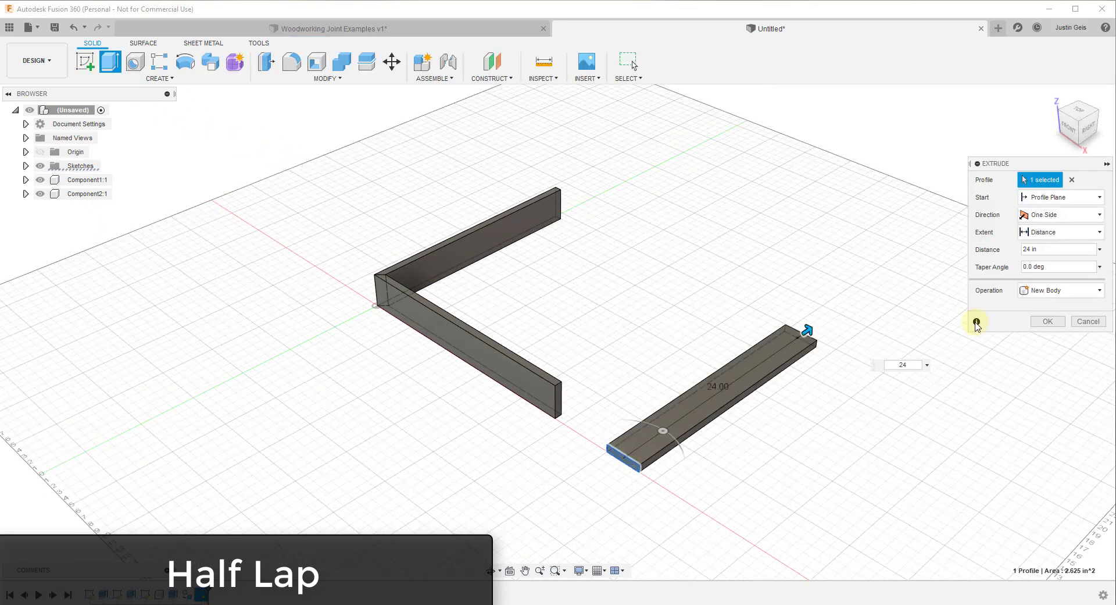
click(1035, 290)
click(1047, 363)
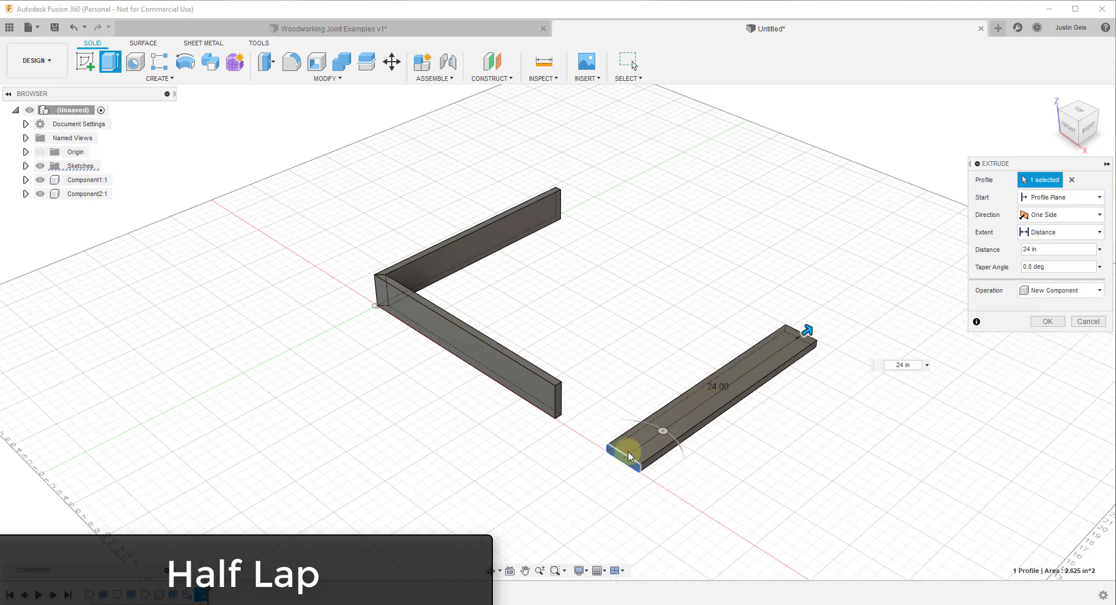
click(1048, 321)
Start a sketch on the new board's top face and draw a 3.5 in line along its long edge from the front corner.
scroll(692, 457, up, 4)
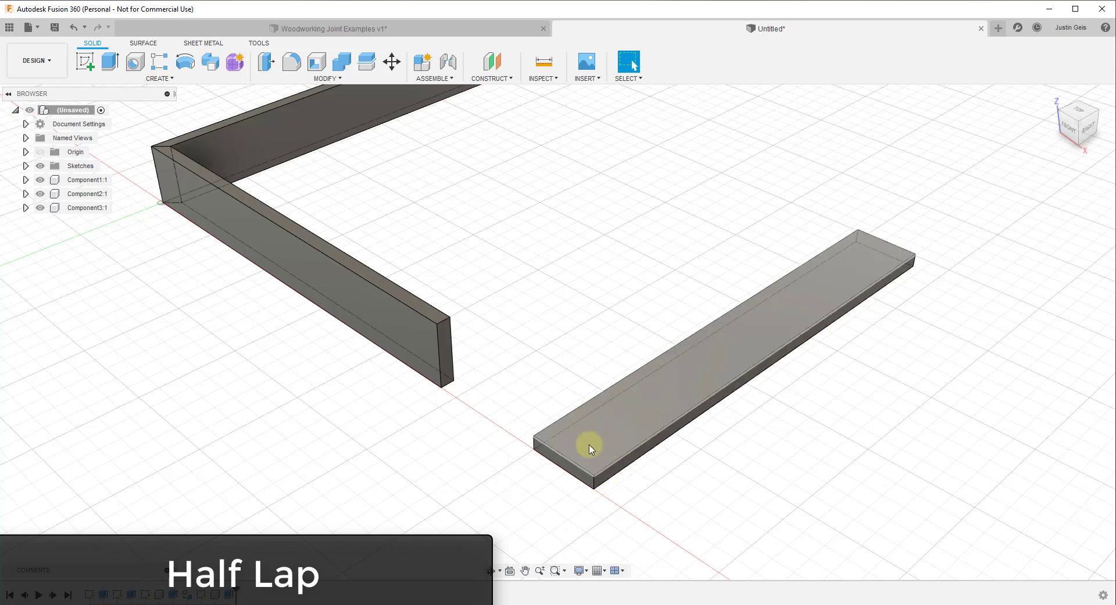
click(85, 60)
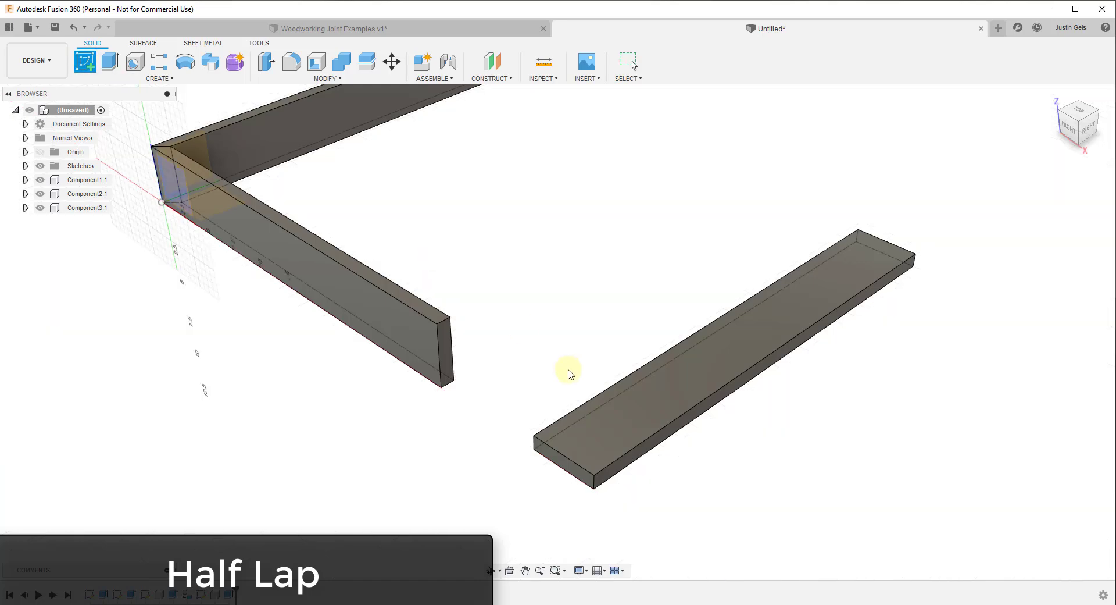
click(602, 440)
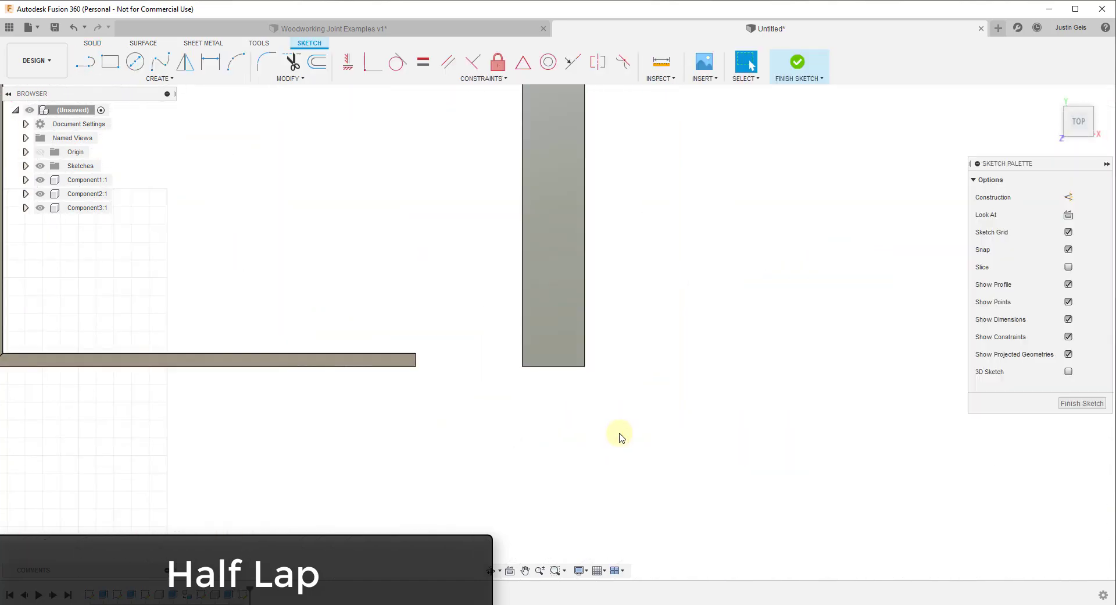
key(l)
click(523, 367)
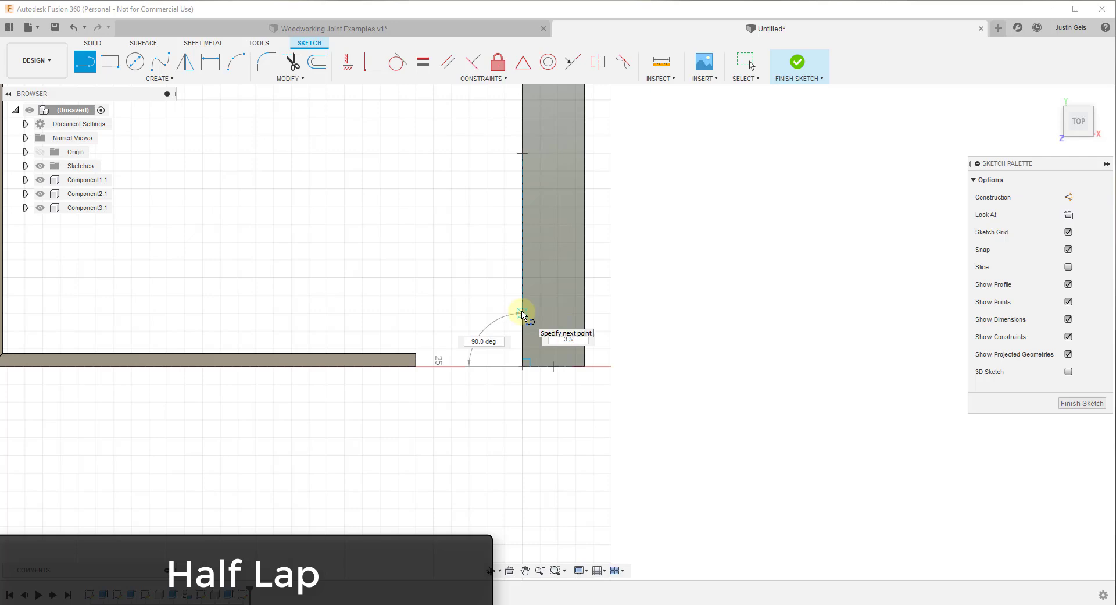
key(Return)
key(Escape)
Draw a rectangle from the 3.5 in line's far end to the board's opposite front corner and finish the sketch.
key(r)
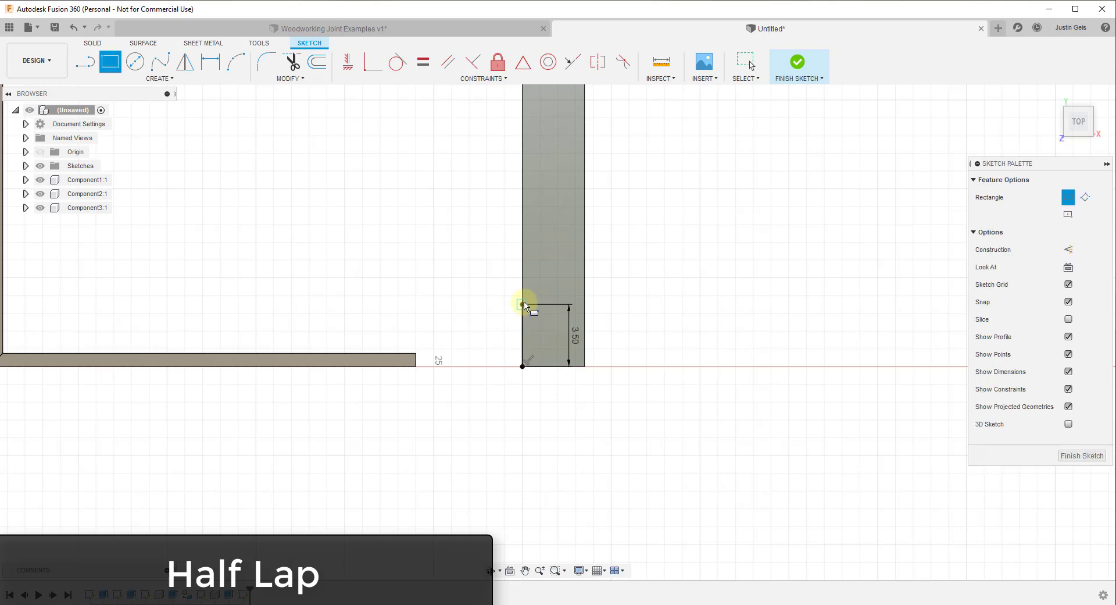
click(522, 305)
click(585, 366)
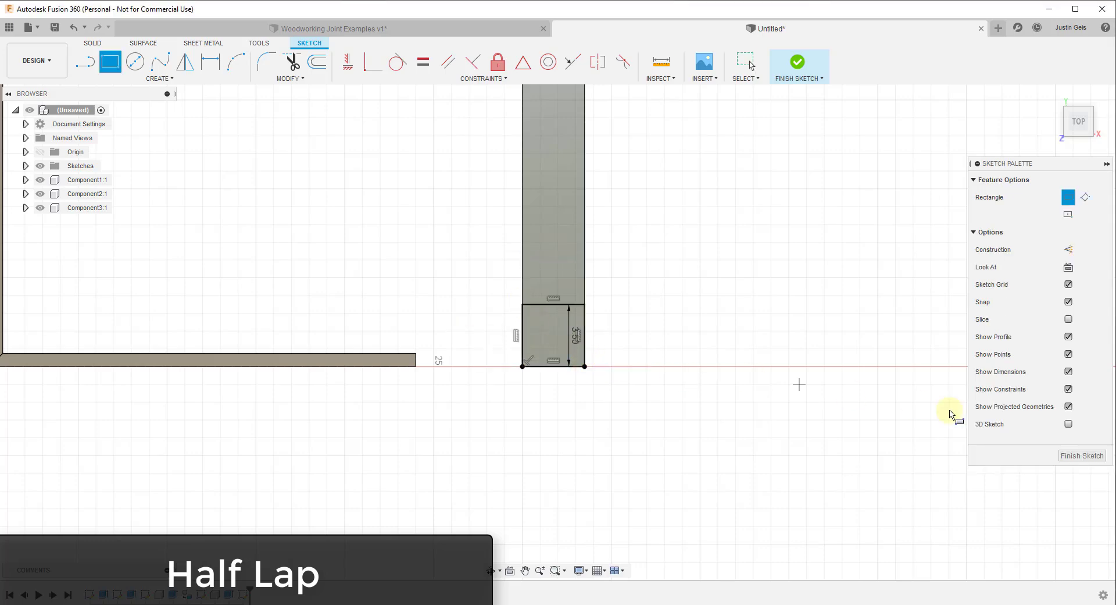
click(1070, 457)
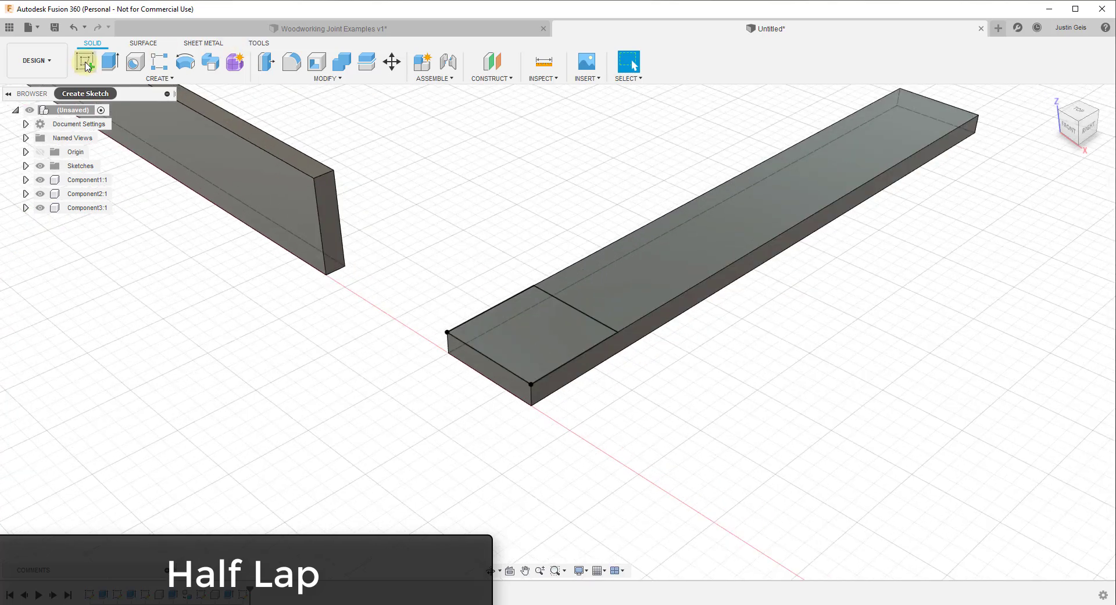
Extrude the square end profile downward as a cut with a distance of -.75/2 to form the half lap.
click(110, 61)
click(553, 320)
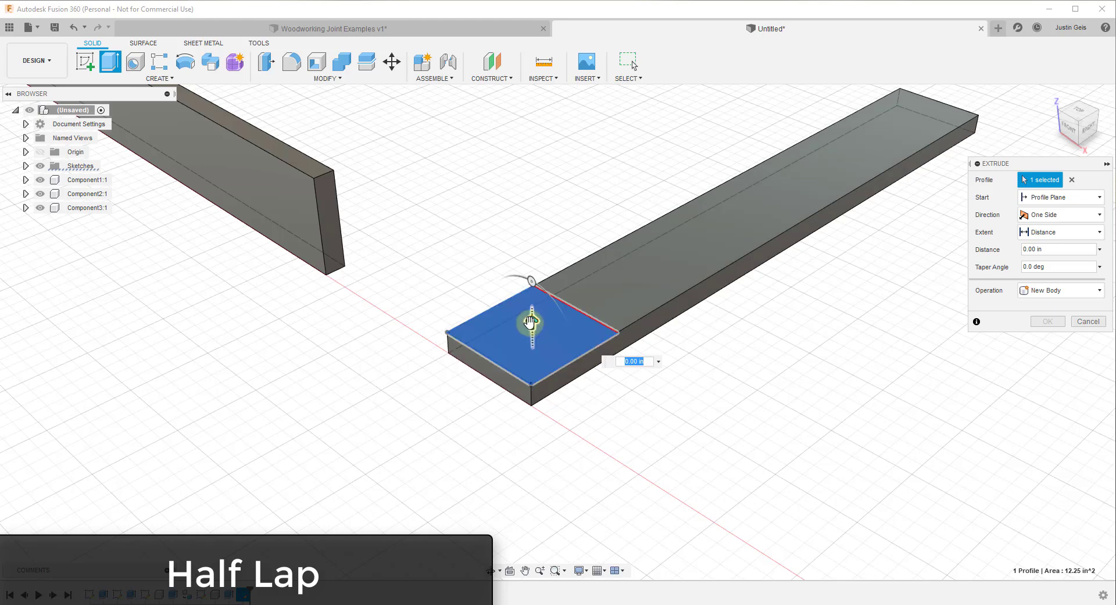
drag(530, 326, 532, 336)
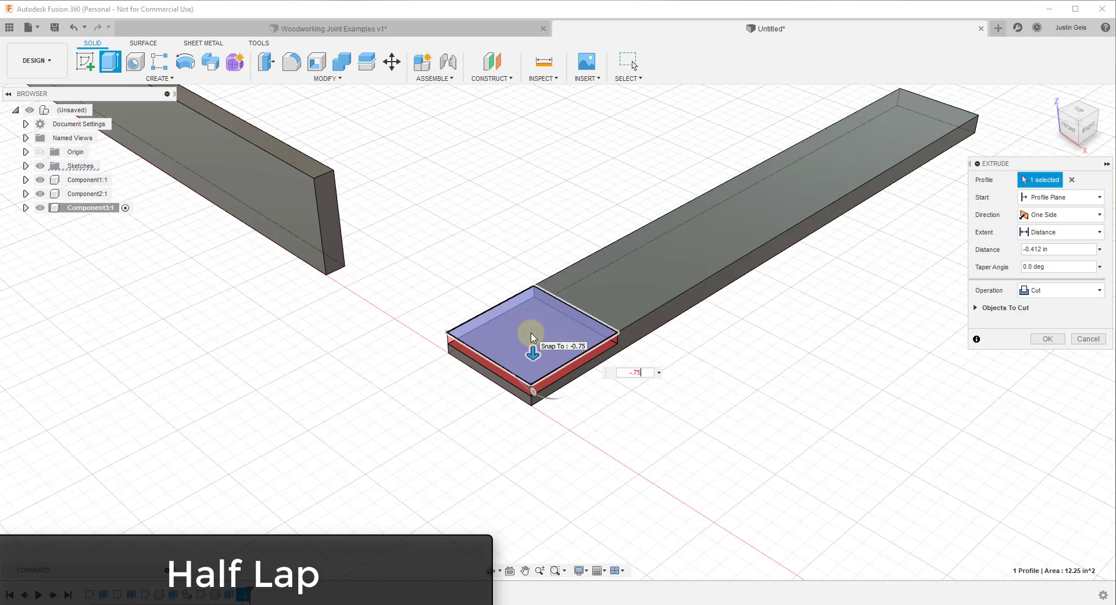
key(Return)
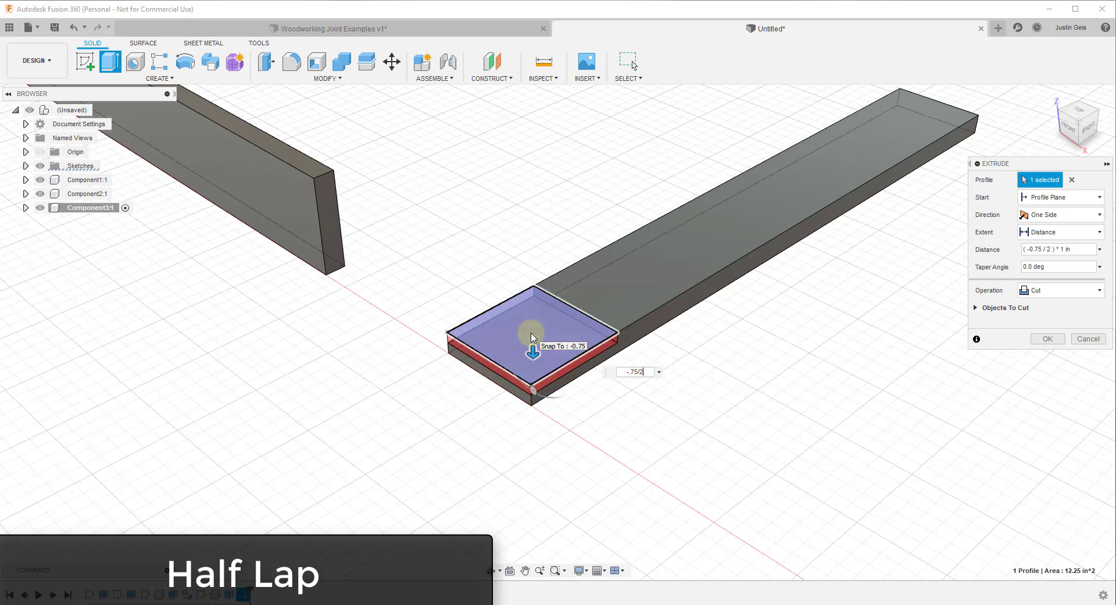
key(Return)
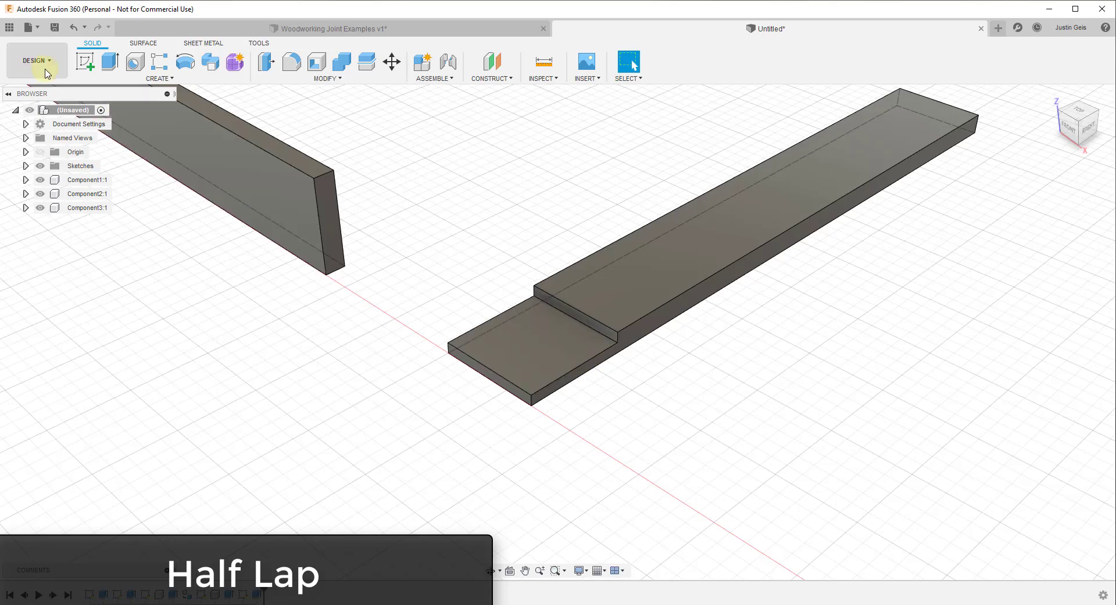
Start a sketch on the lapped board's front end face and draw a line from the lap surface up to full board height, joined to a 24 in horizontal line.
scroll(168, 167, down, 3)
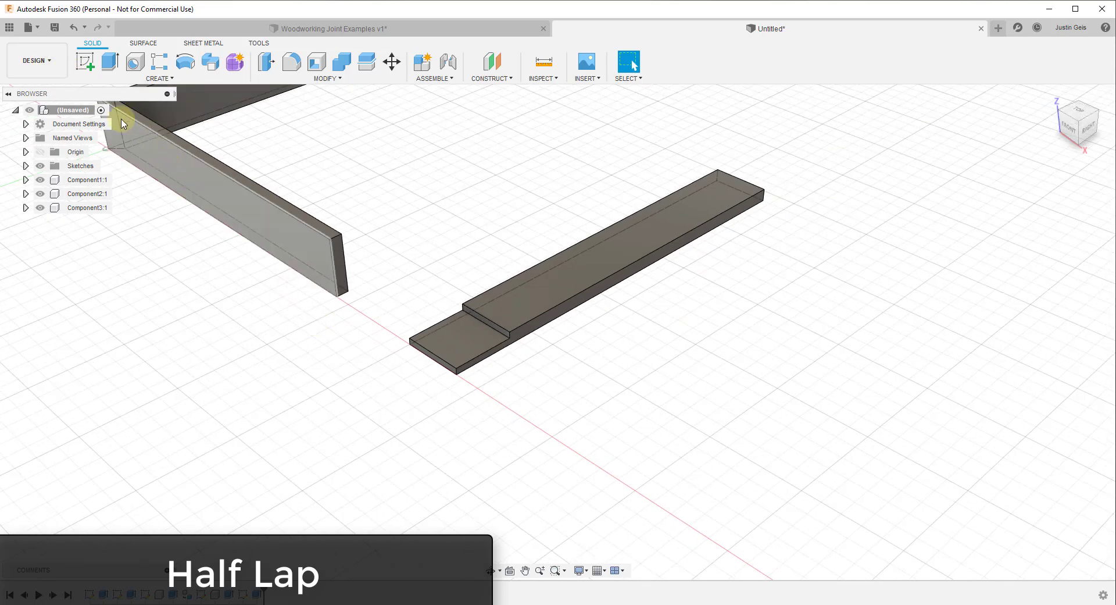
scroll(125, 116, up, 5)
scroll(133, 122, down, 3)
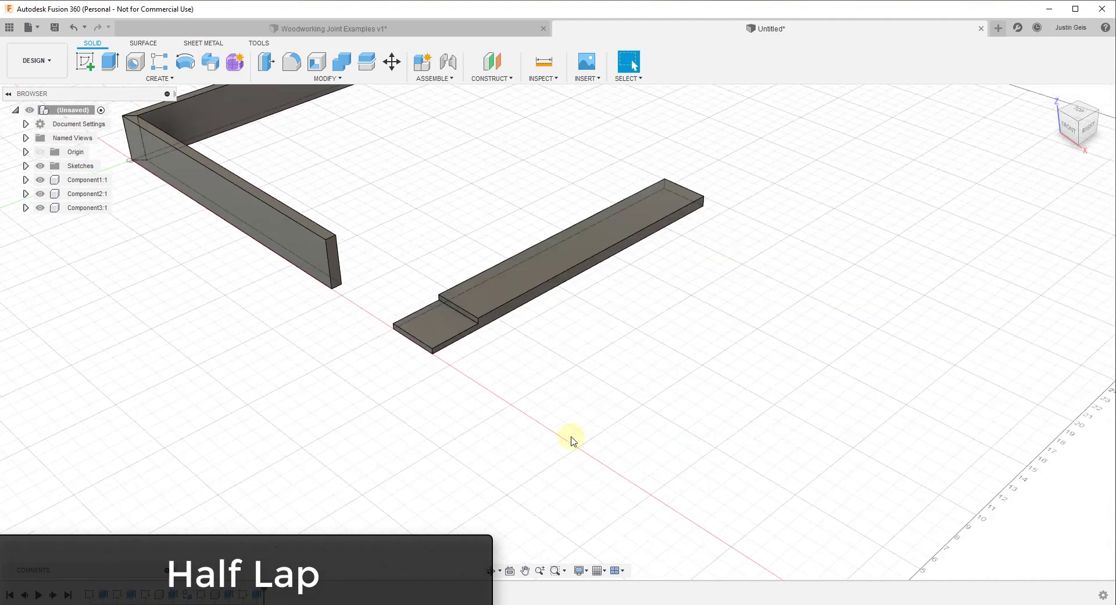
scroll(436, 325, up, 5)
click(91, 59)
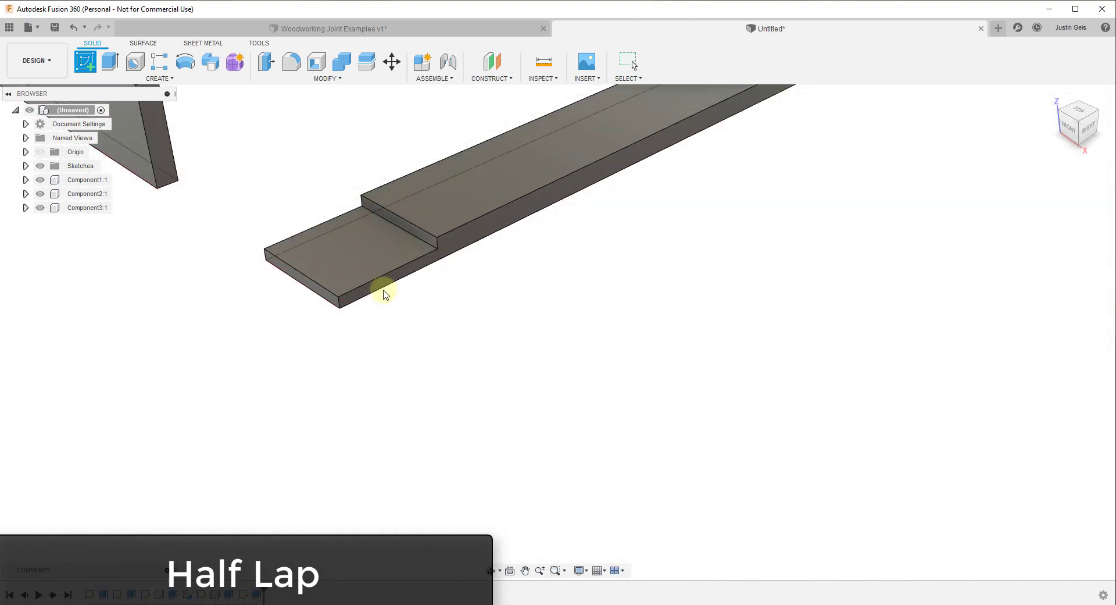
click(324, 299)
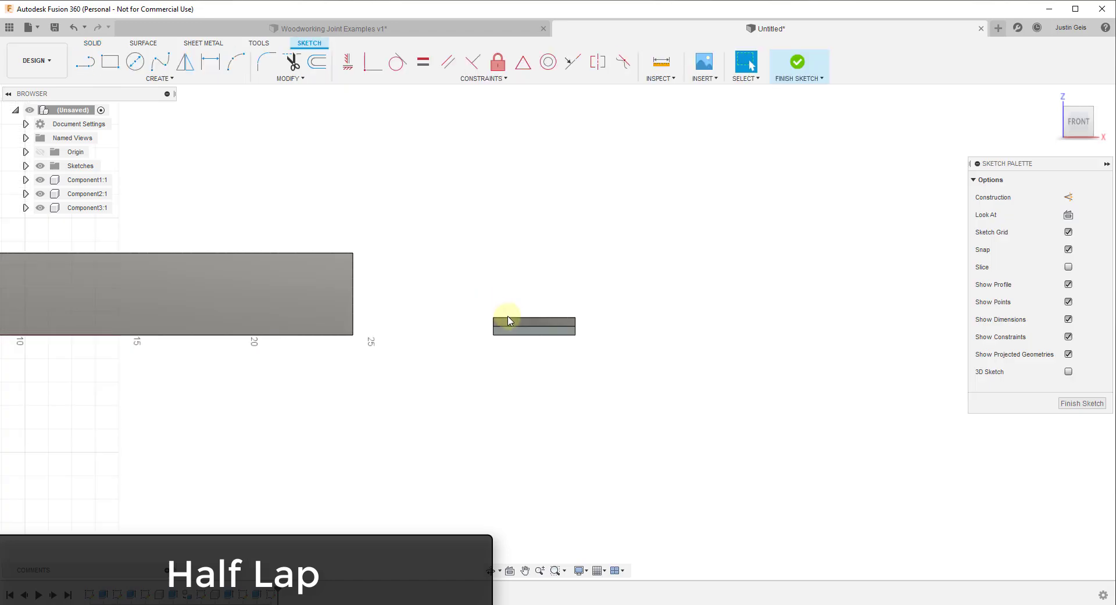
scroll(506, 326, up, 5)
key(l)
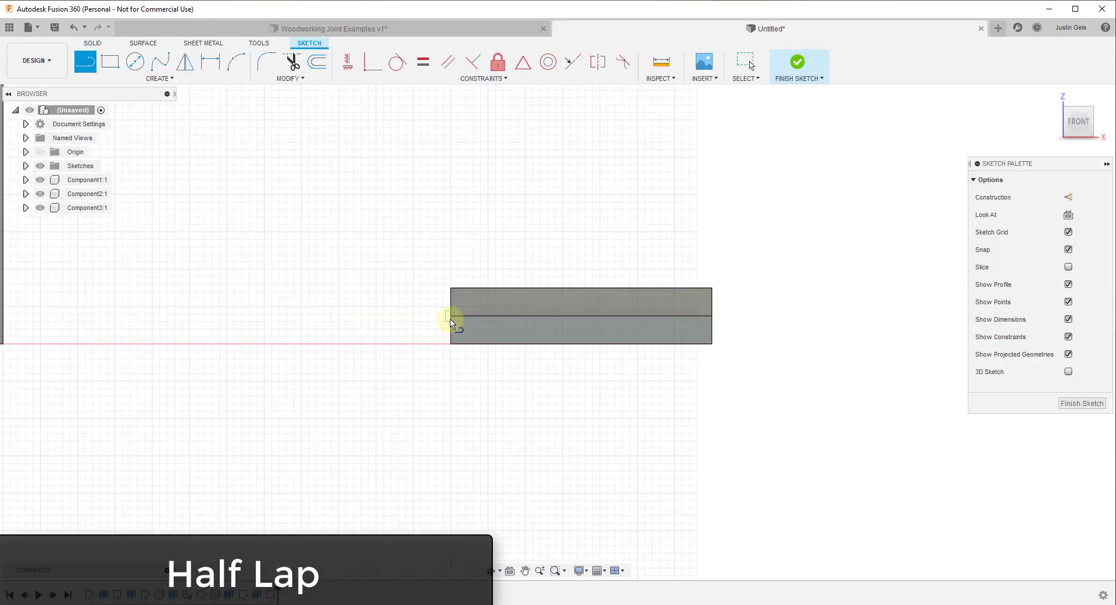
click(450, 314)
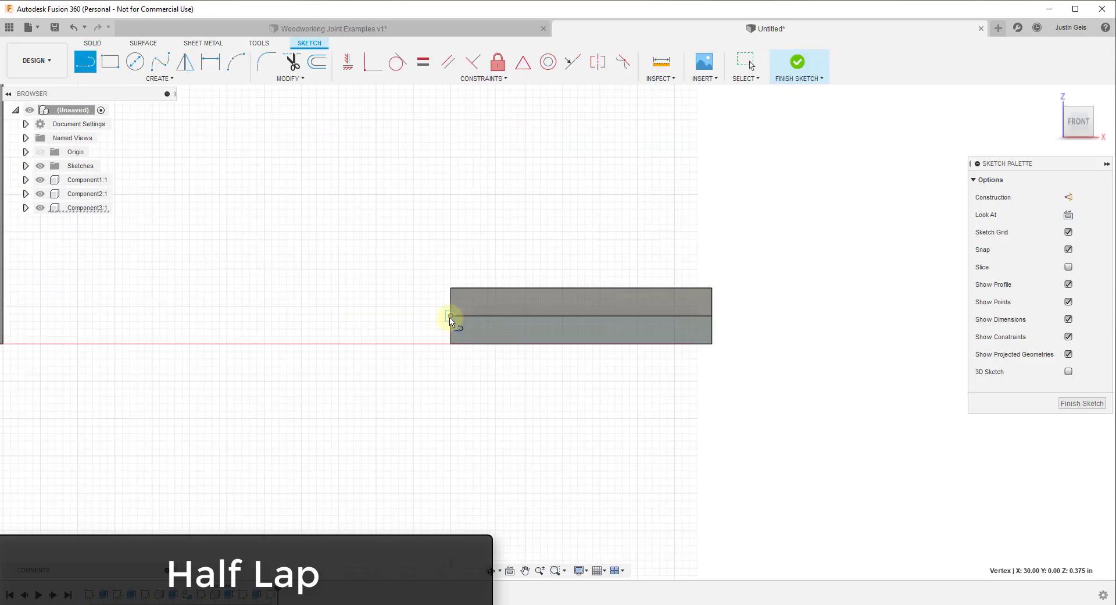
click(451, 288)
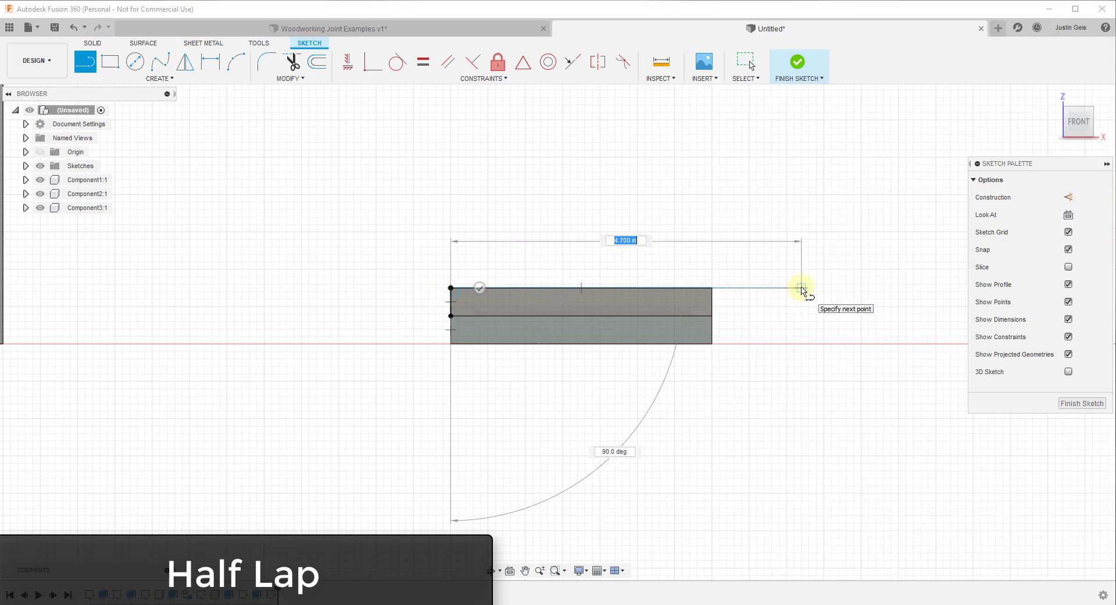
key(Return)
key(Escape)
Close the mating board profile with lines around the lap, along the base to the 24 in end and up, and finish the sketch.
scroll(568, 305, down, 3)
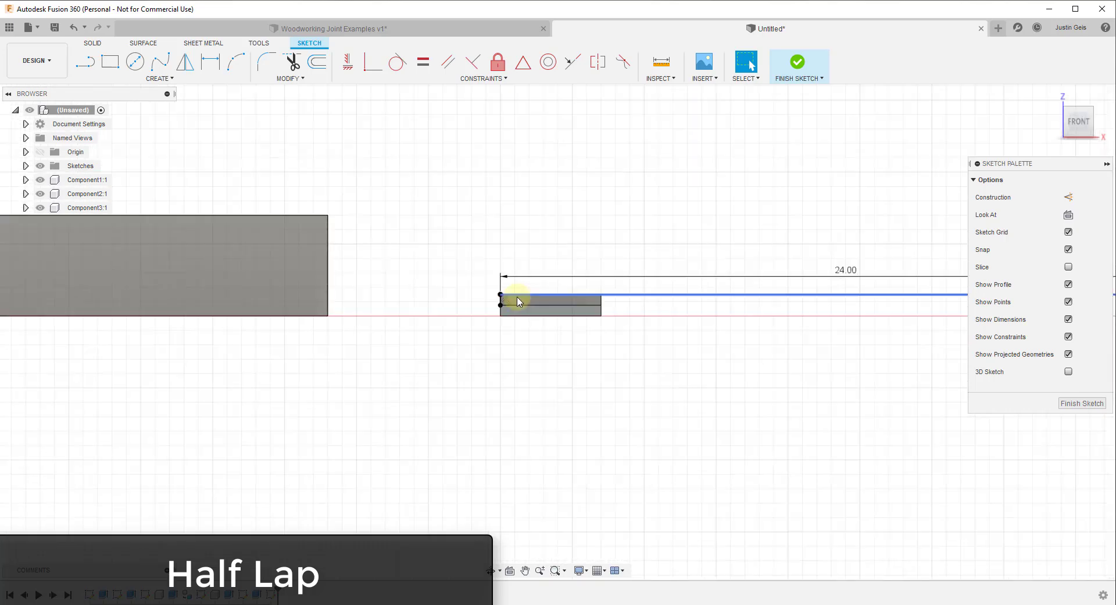
key(l)
click(459, 310)
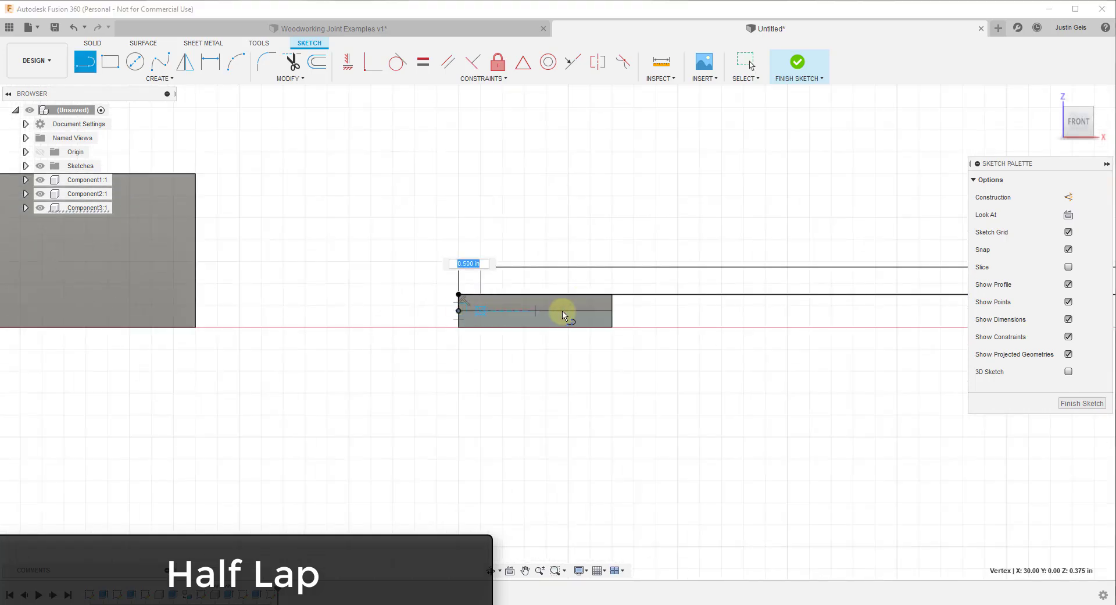
click(612, 311)
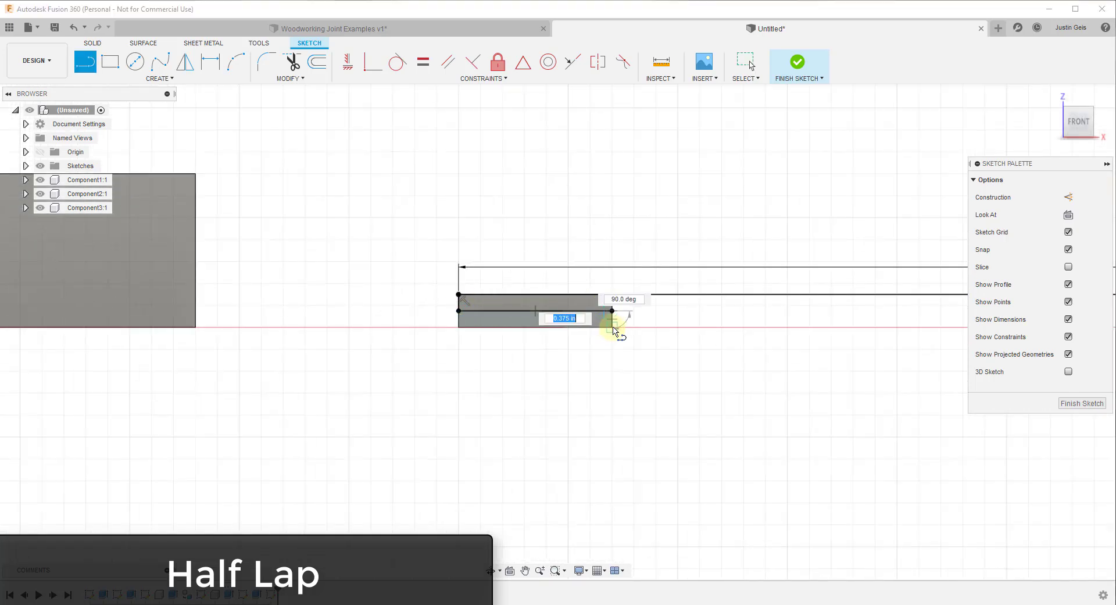
click(612, 327)
scroll(490, 325, down, 5)
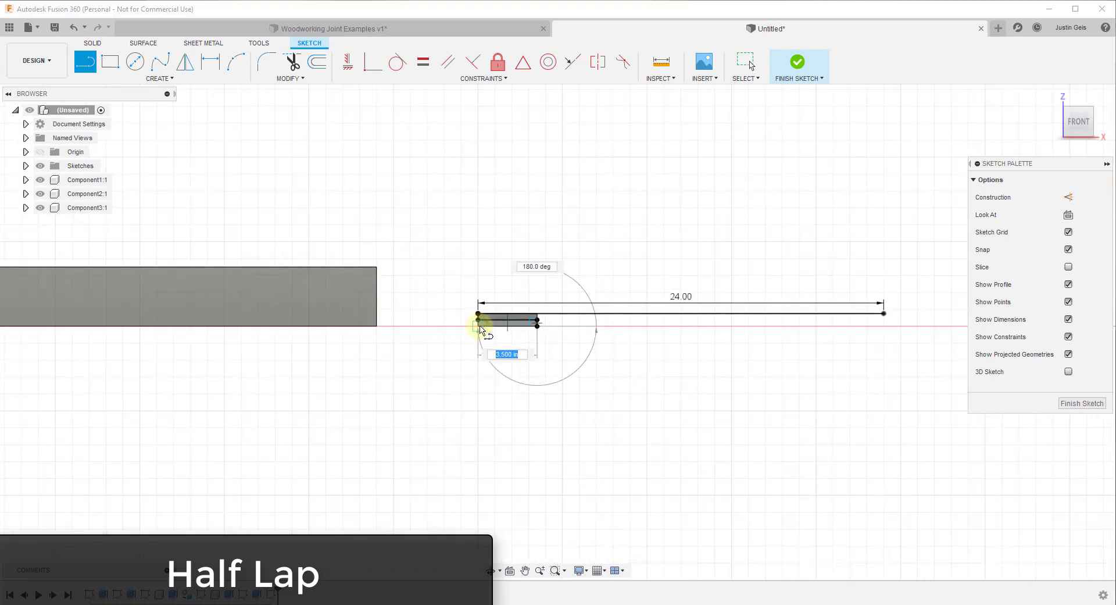
click(884, 326)
click(884, 314)
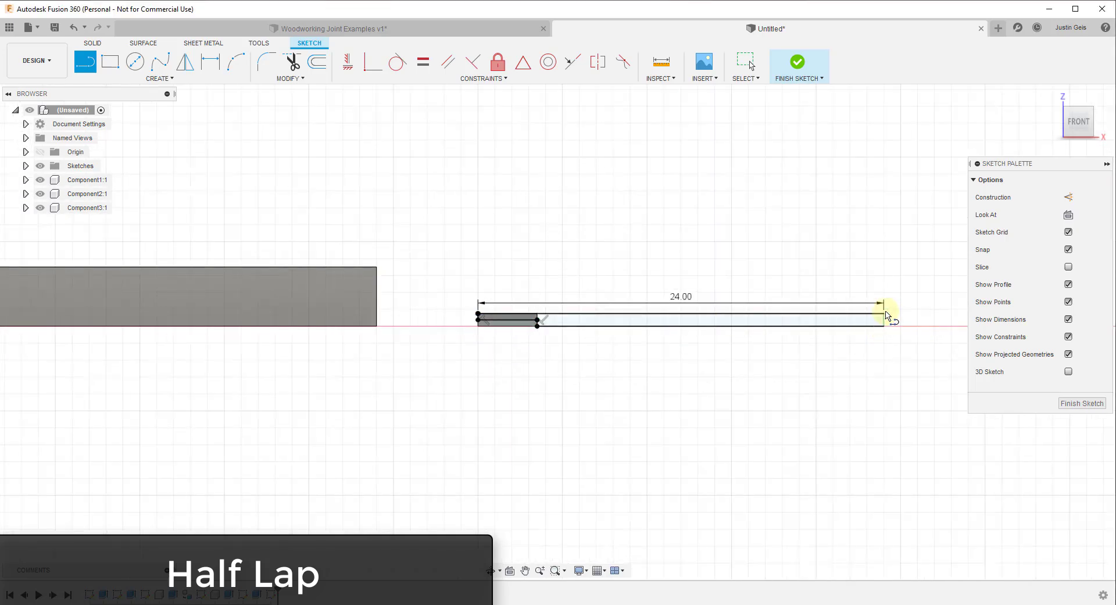
click(1083, 403)
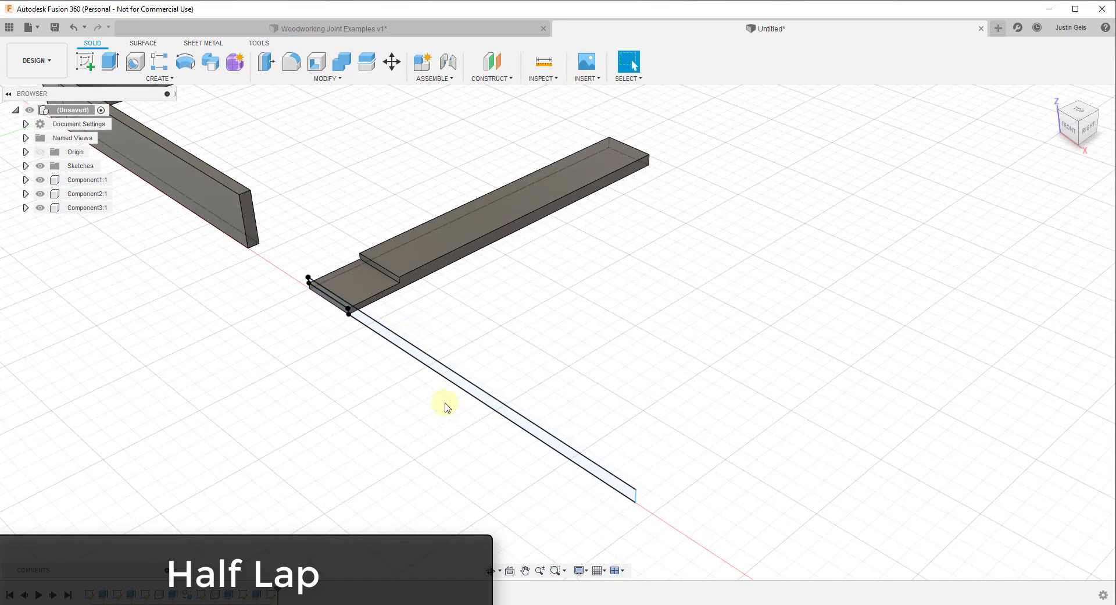
Extrude the closed mating board profile by -3.5 in as a new component over the half lap.
click(110, 61)
click(429, 366)
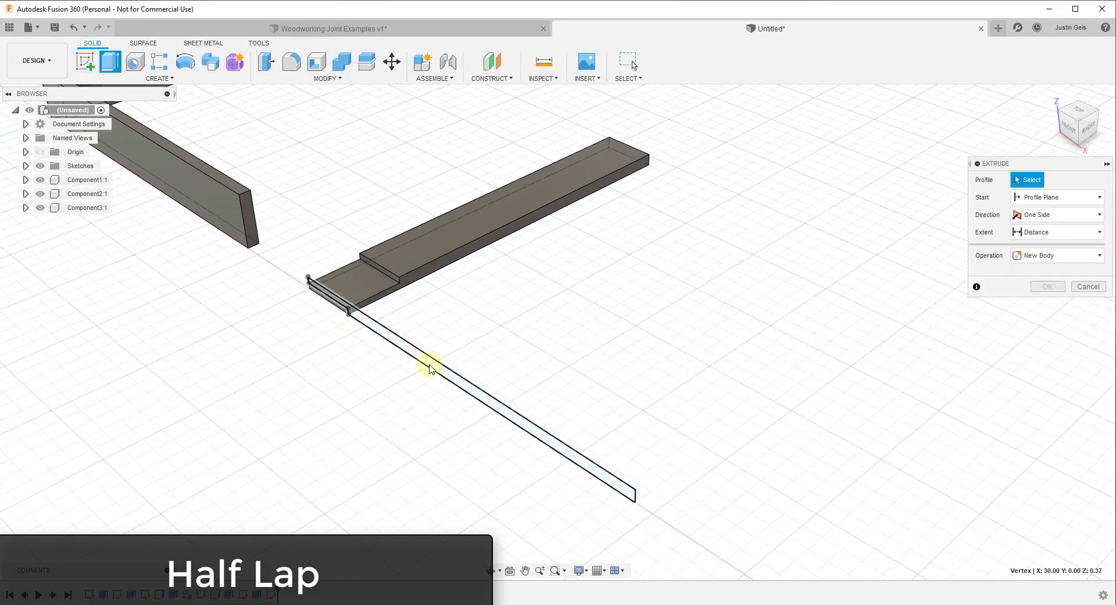
drag(445, 381, 504, 376)
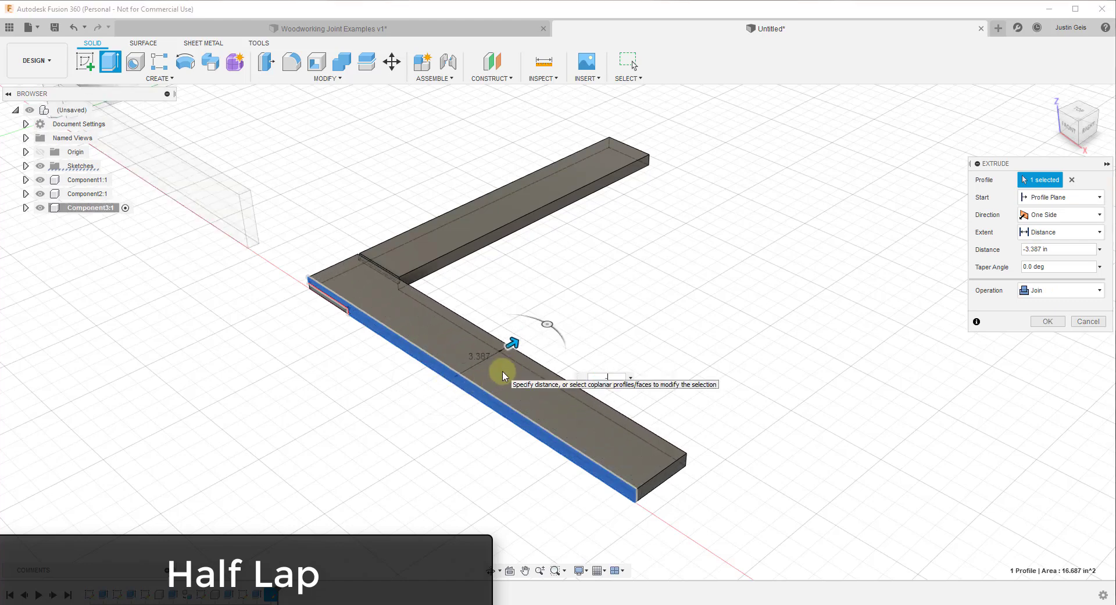
key(Return)
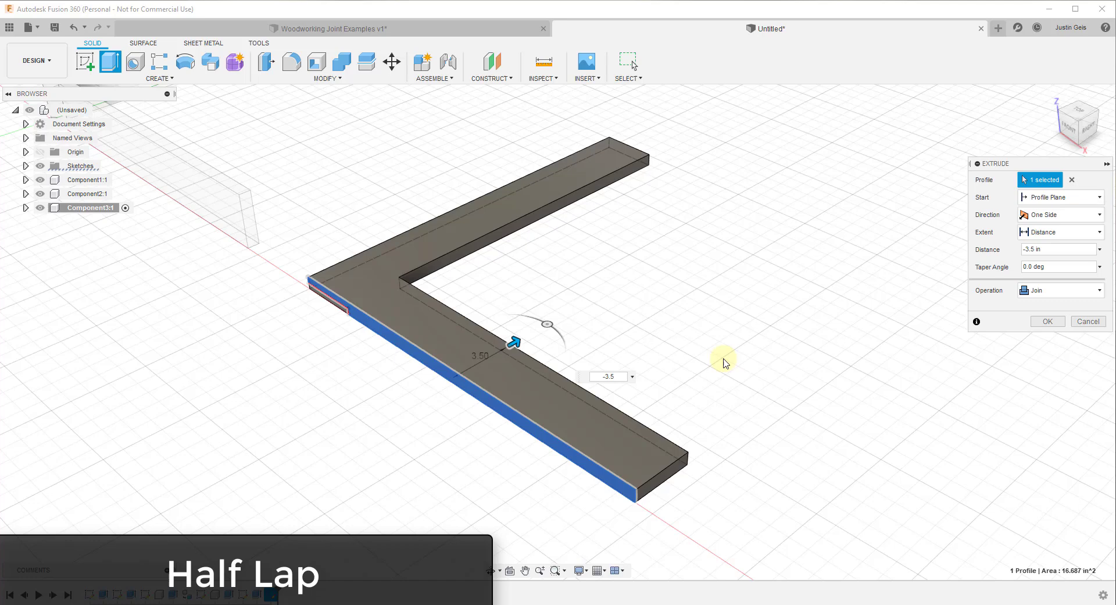
click(1046, 295)
click(1055, 373)
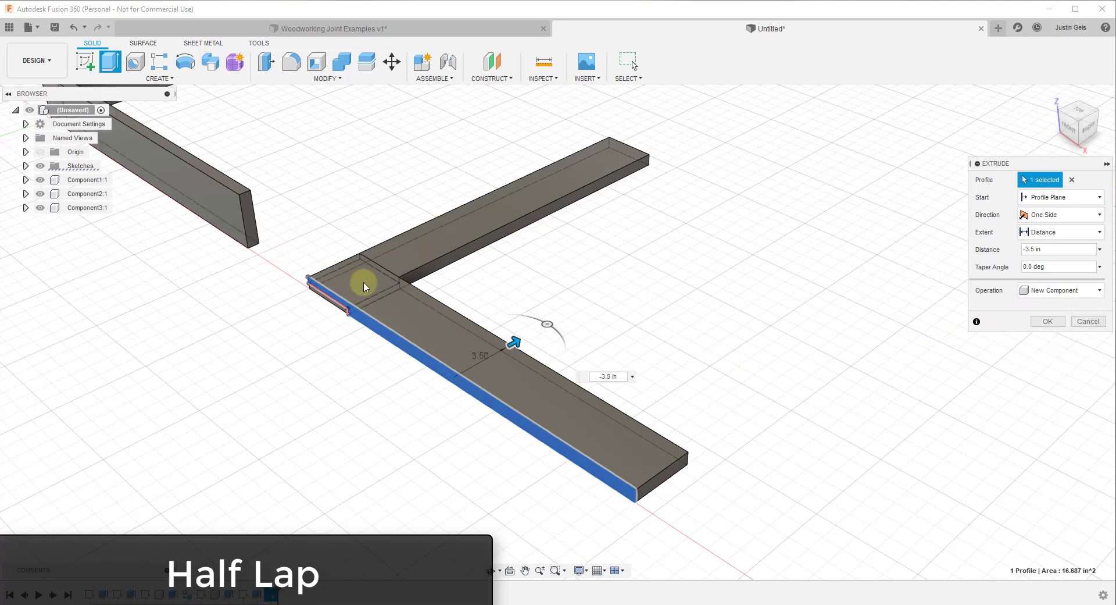
click(1049, 326)
scroll(411, 305, up, 5)
shift+middle_drag(411, 305, 554, 281)
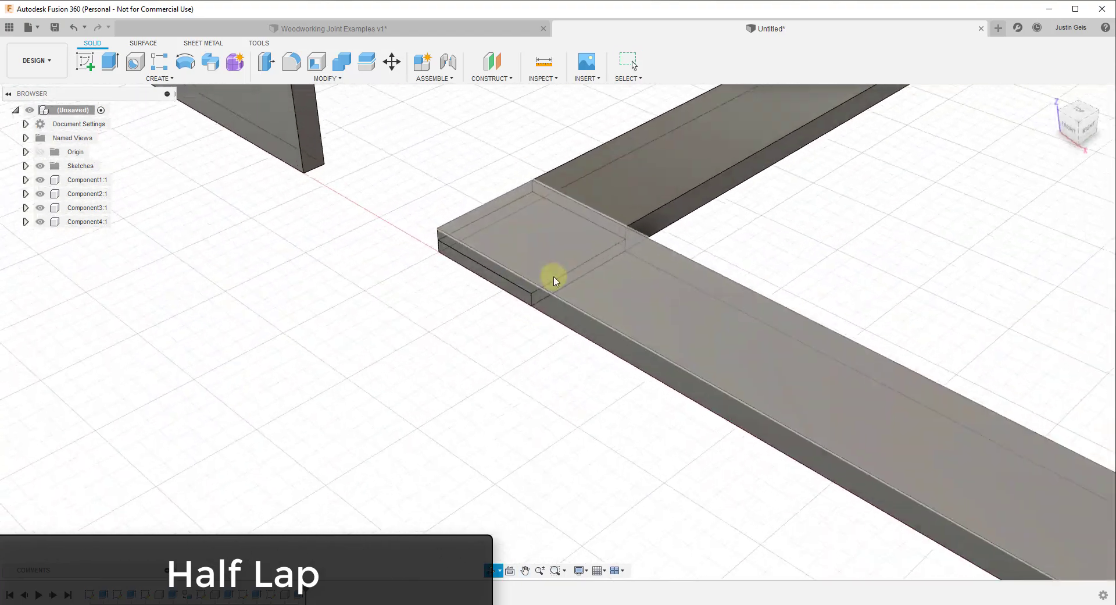
Check the finished joints in the Woodworking Joint Examples v1 design and return to the untitled design.
scroll(554, 281, down, 8)
shift+middle_drag(743, 324, 680, 353)
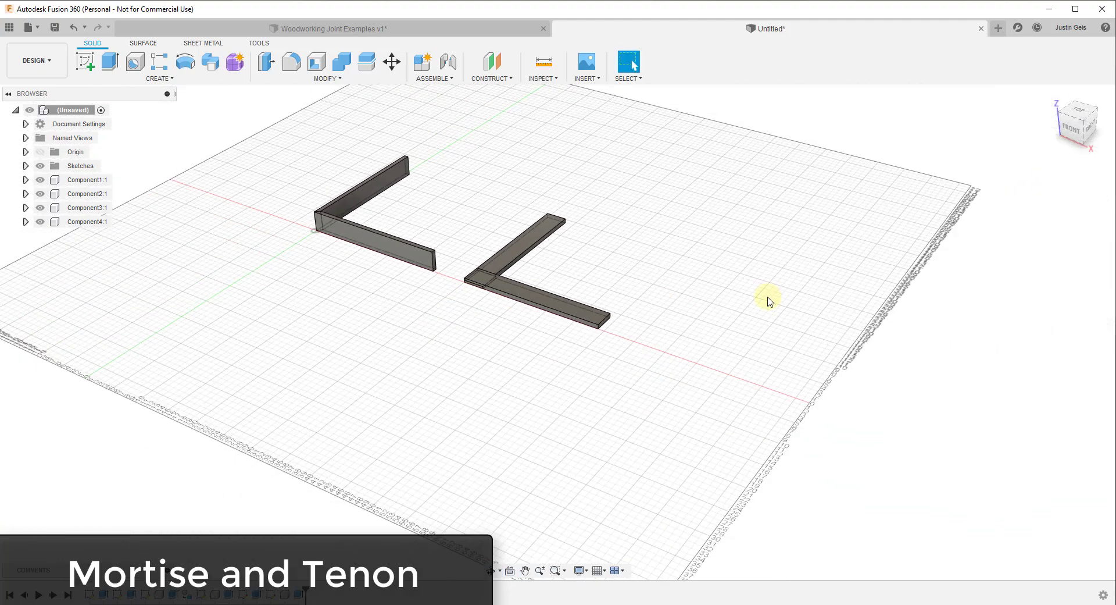
scroll(756, 303, up, 5)
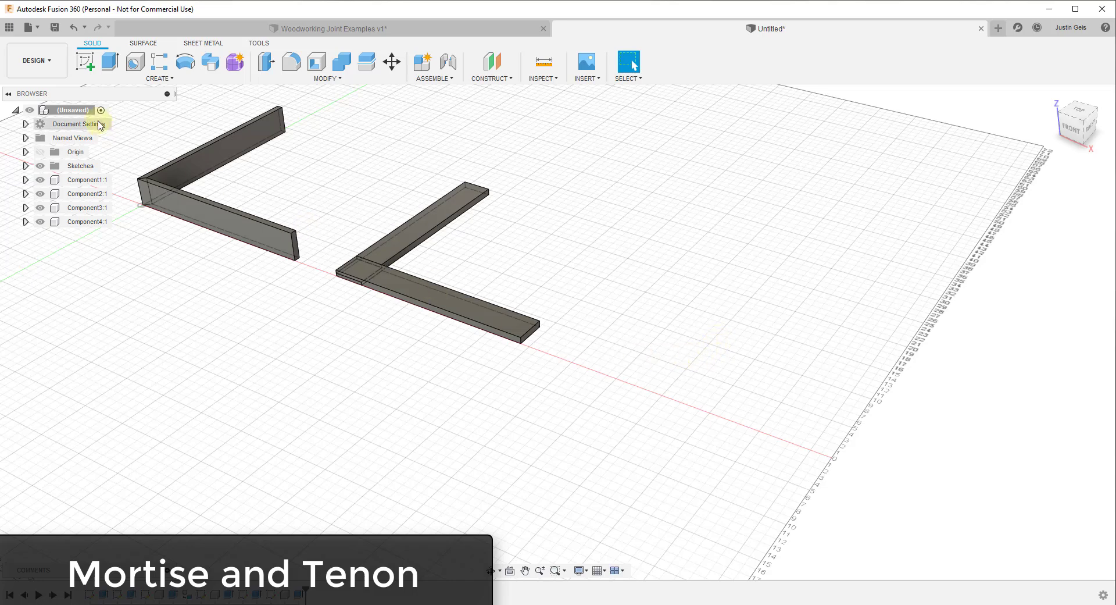
click(85, 61)
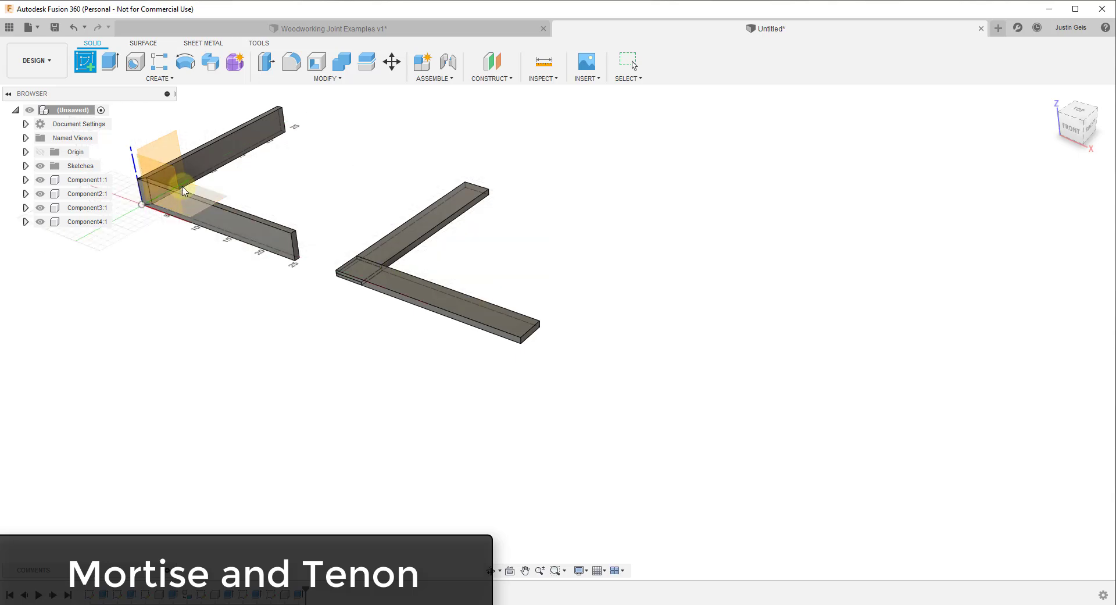
click(494, 31)
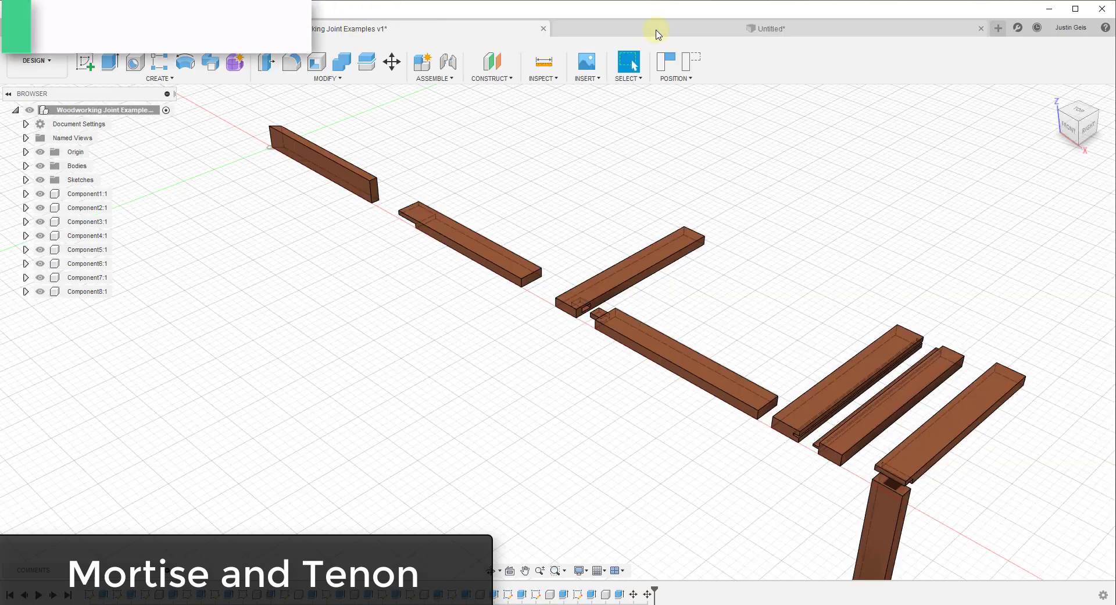
click(656, 28)
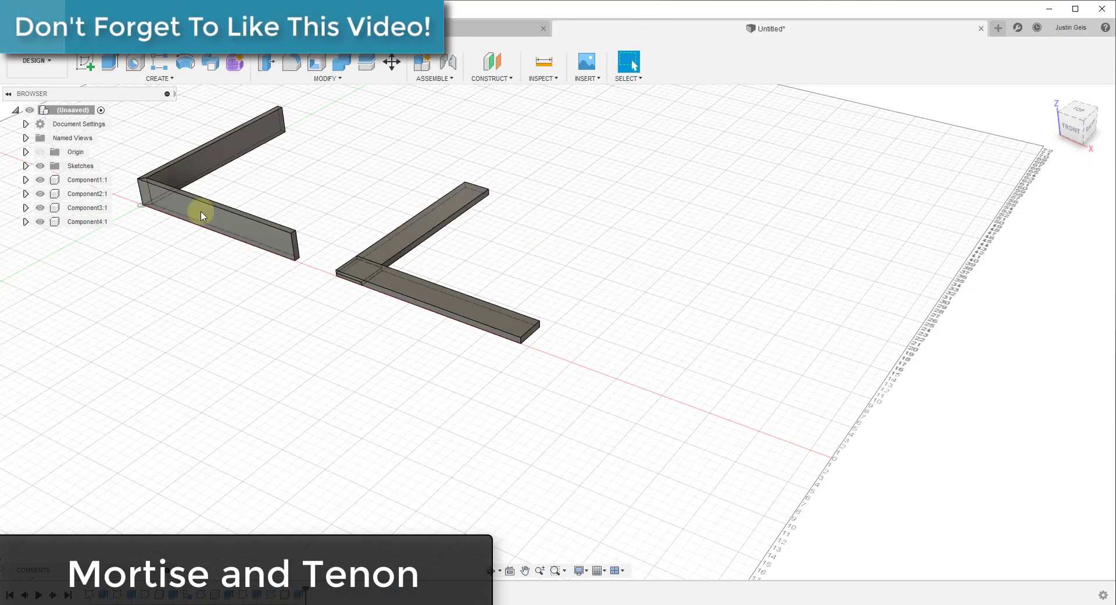
Start a sketch on the front origin plane and draw a 0.75 in vertical line up from the red axis beyond the half lap boards.
click(85, 64)
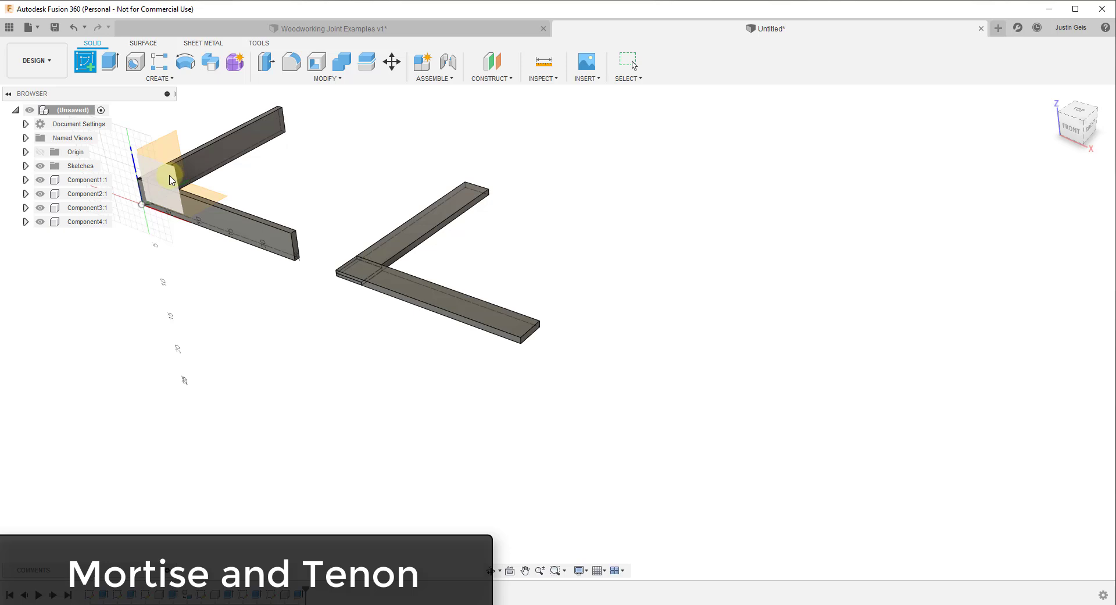
click(171, 179)
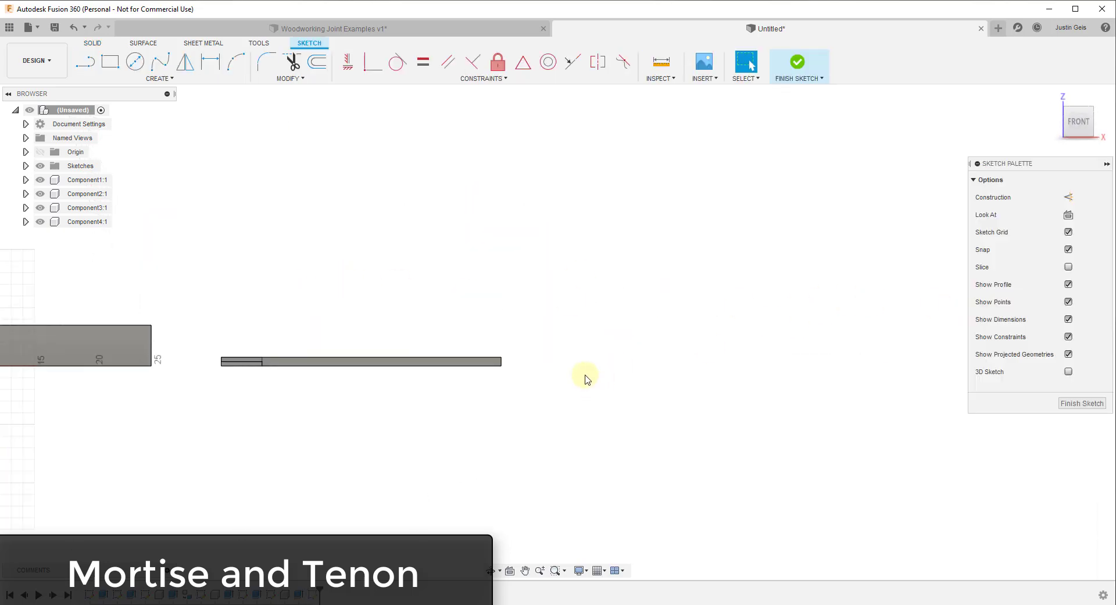
key(l)
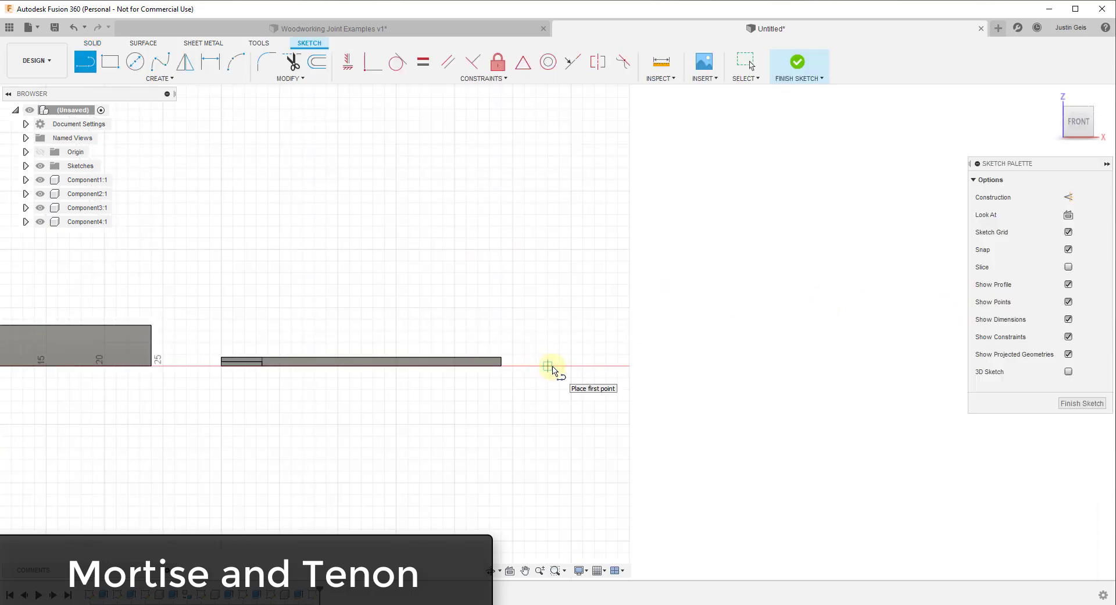
click(548, 366)
scroll(551, 356, up, 2)
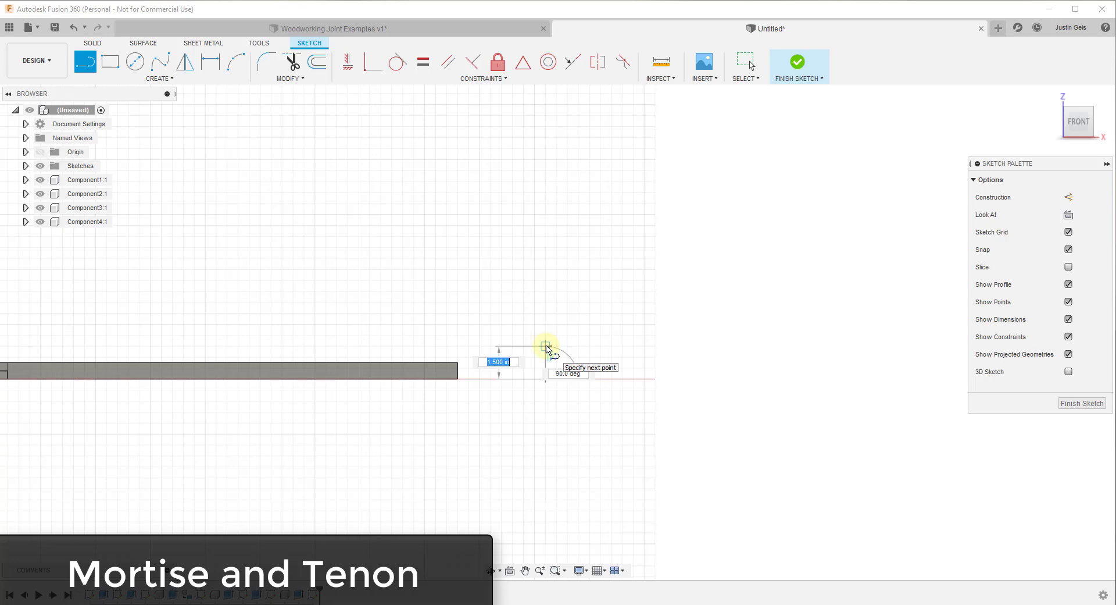
text(0.75)
key(Return)
key(Escape)
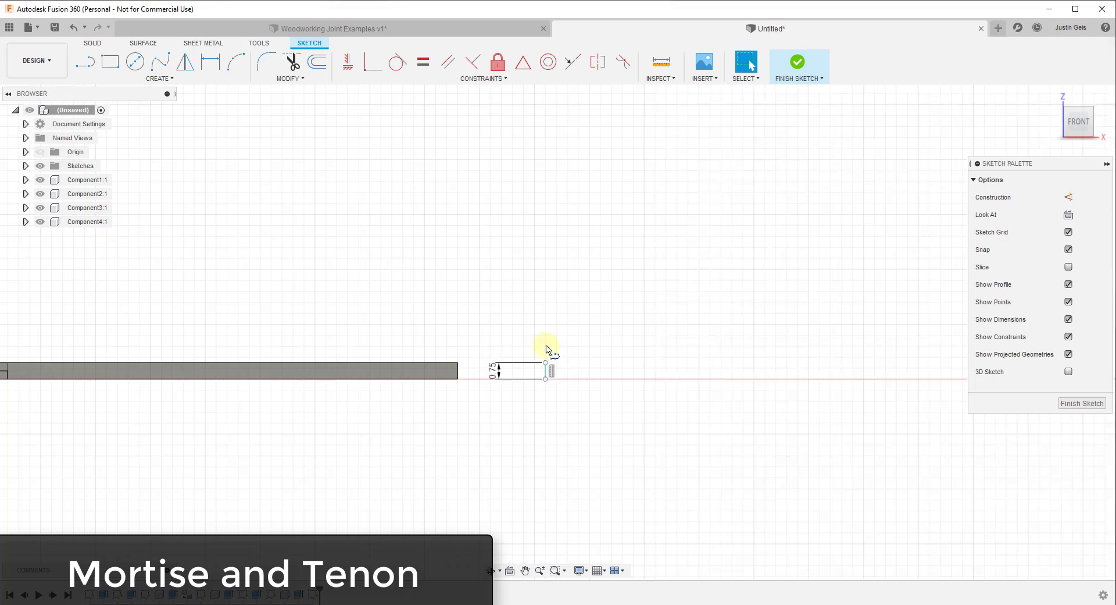
Add a 3.5 in horizontal line from the vertical line's upper end, complete the end profile with a rectangle and finish the sketch.
key(l)
click(548, 362)
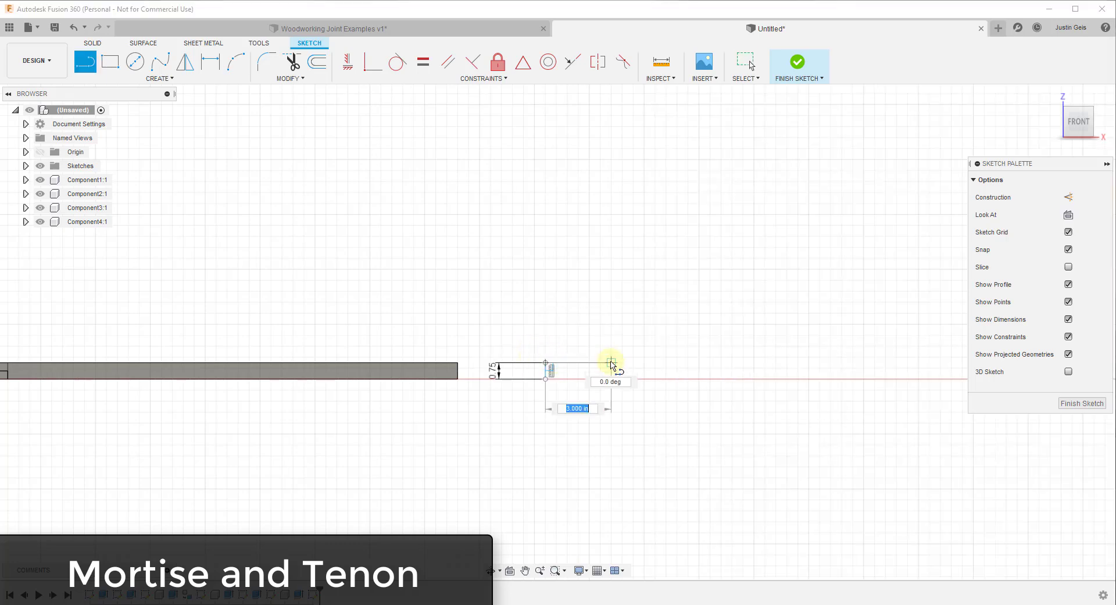
key(Return)
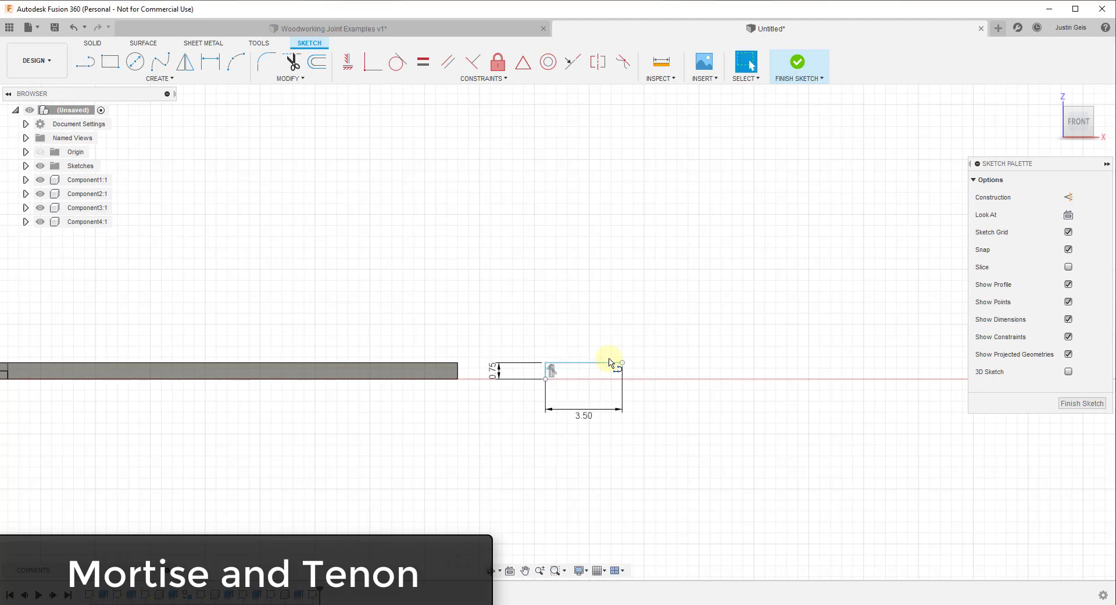
key(r)
click(622, 363)
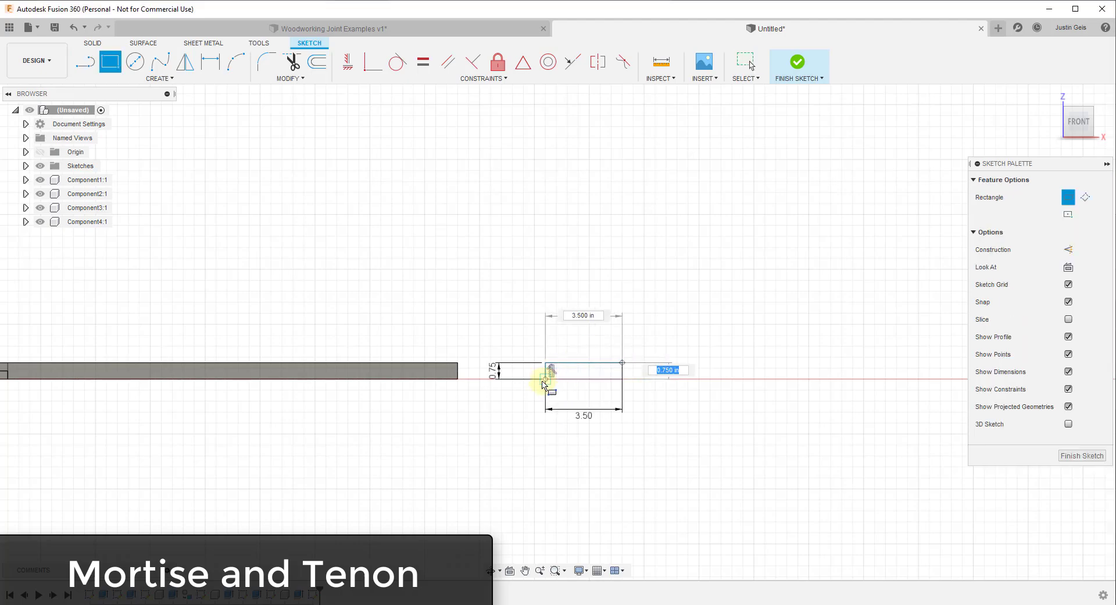
click(548, 379)
click(797, 61)
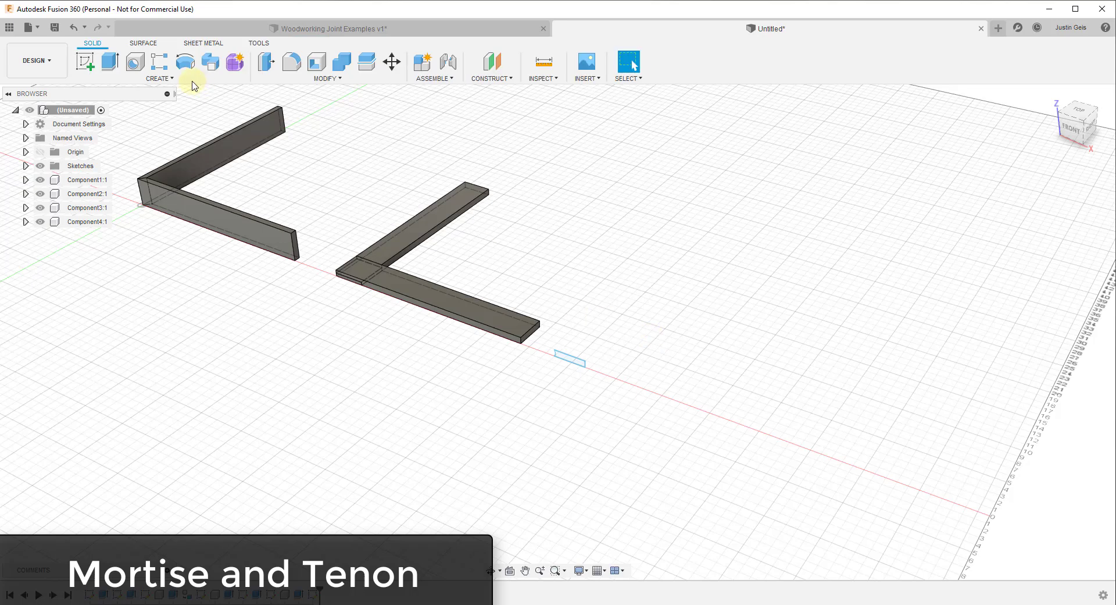
Extrude the 3.5 by 0.75 in profile 24 in backward as a new component.
click(110, 61)
drag(575, 352, 655, 289)
text(24)
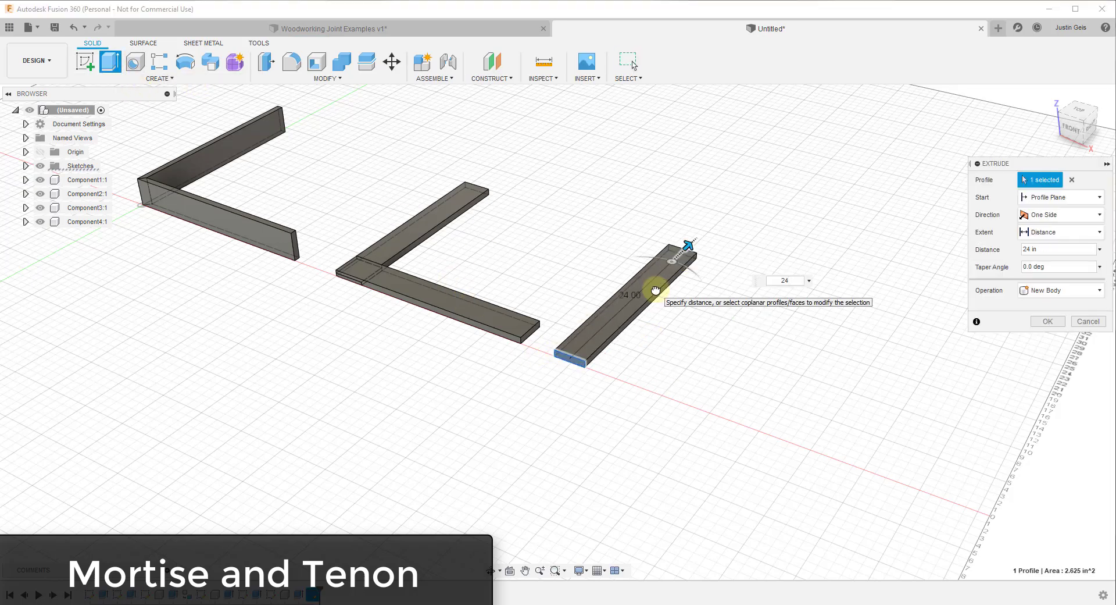
key(Return)
click(1047, 290)
click(1055, 362)
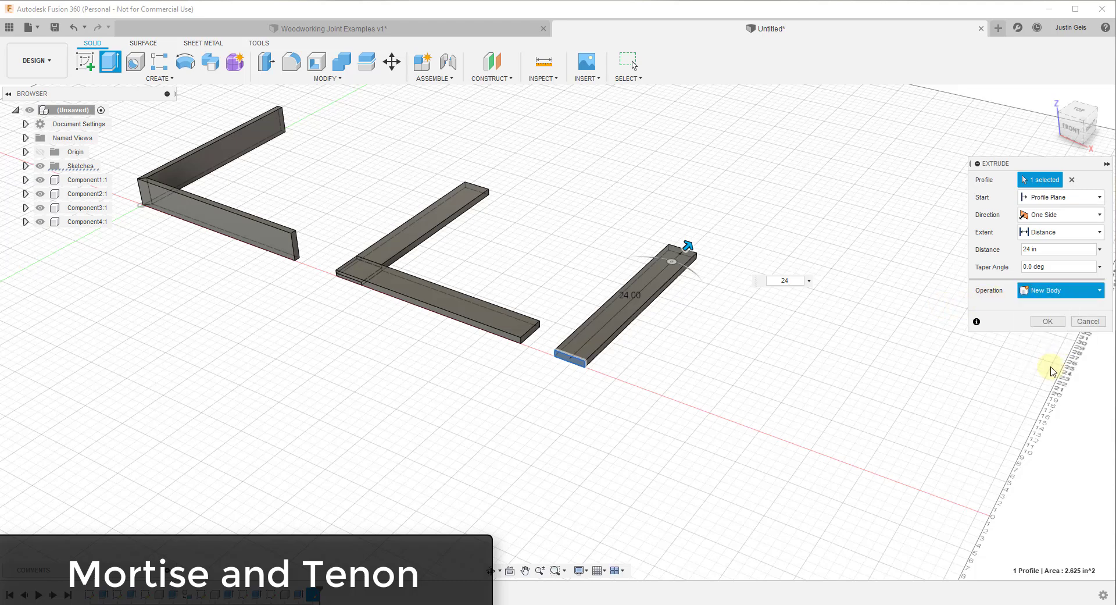
click(1048, 322)
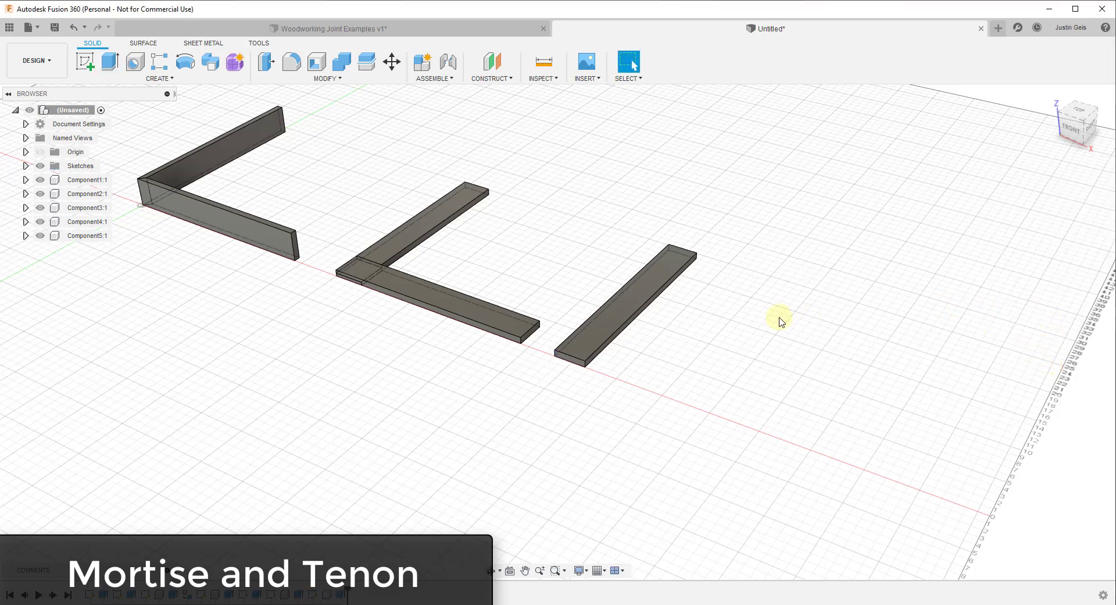
Start a sketch on the long outer side face of the newest board.
scroll(727, 317, up, 3)
scroll(438, 399, up, 3)
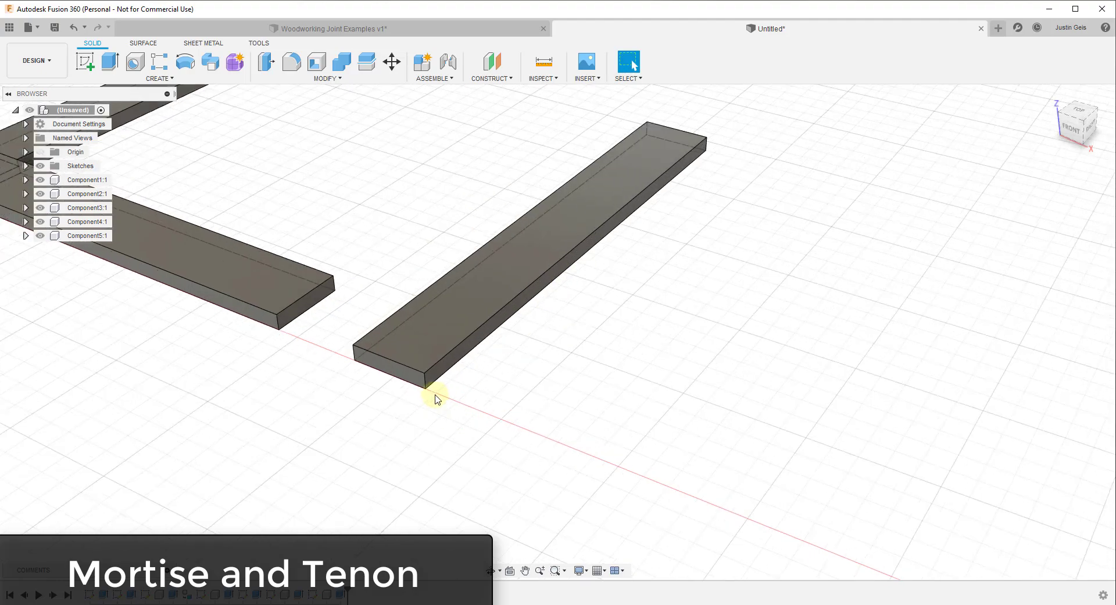
scroll(437, 399, up, 2)
shift+middle_drag(481, 398, 453, 377)
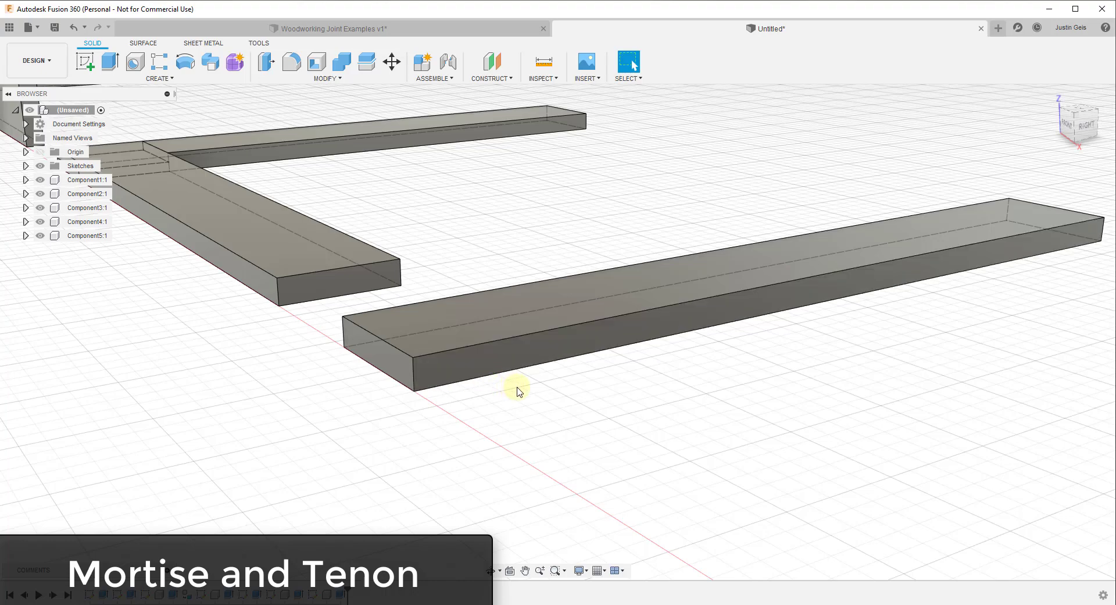
scroll(663, 358, up, 2)
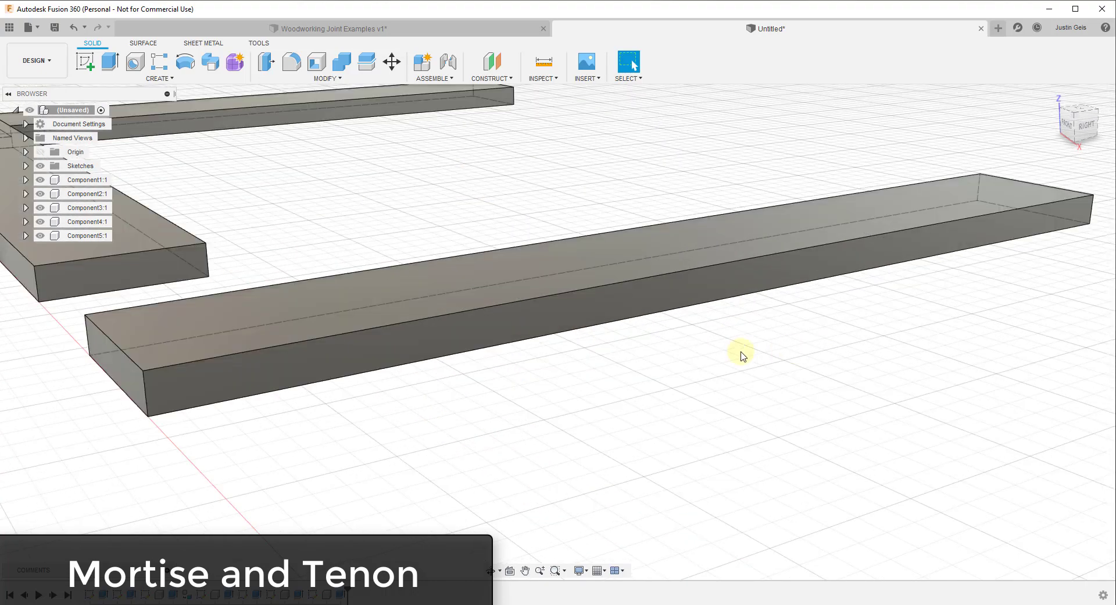
scroll(581, 343, down, 4)
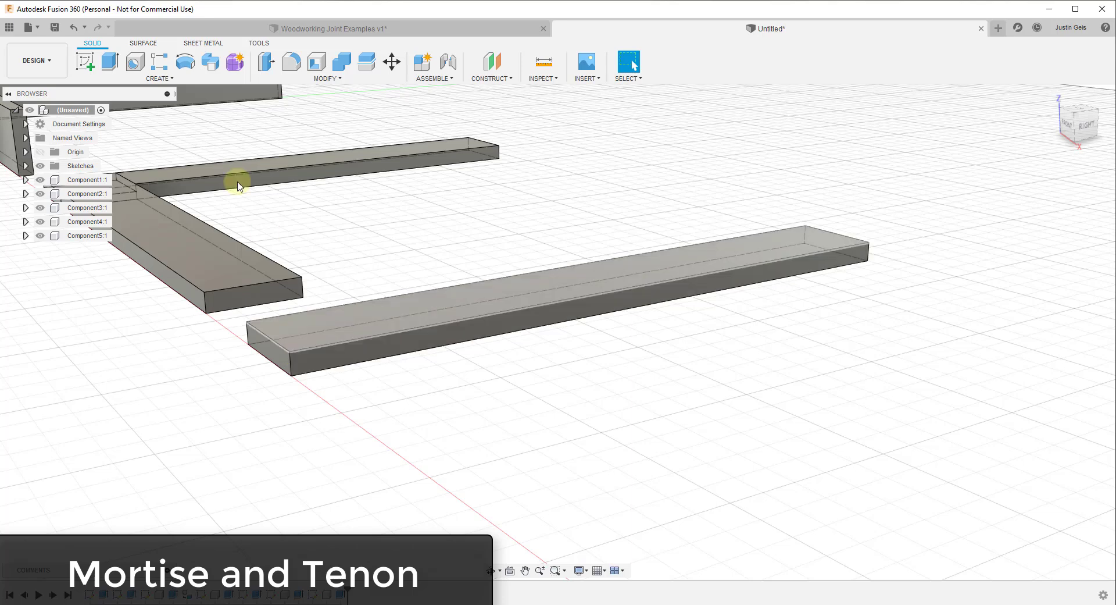
click(85, 62)
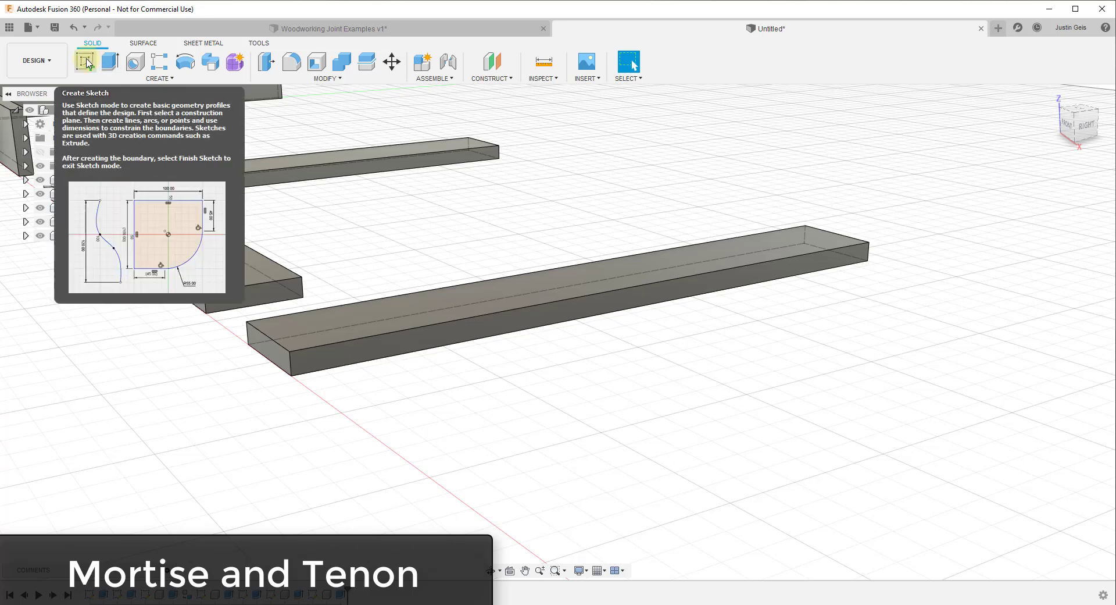
click(332, 309)
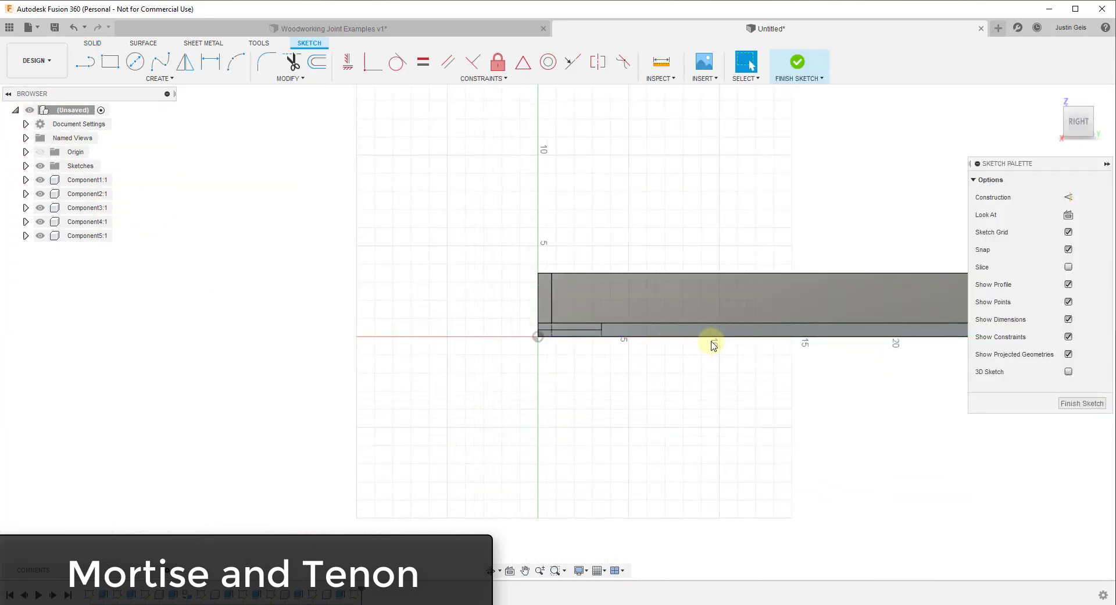
Hide Component1 through Component4 so only the new board is displayed.
click(85, 184)
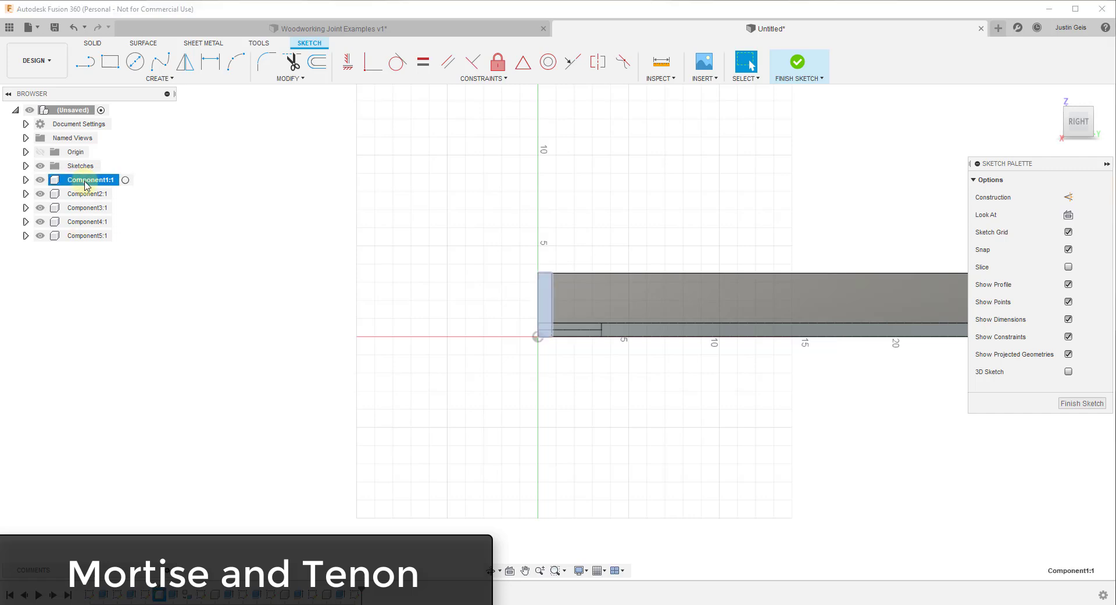
shift+click(87, 222)
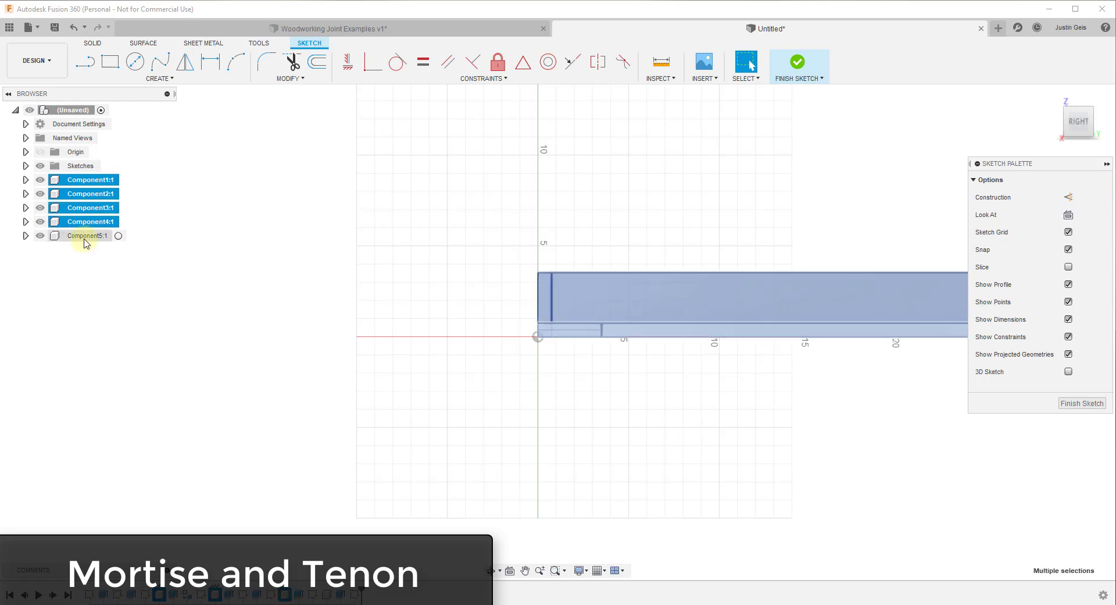
key(v)
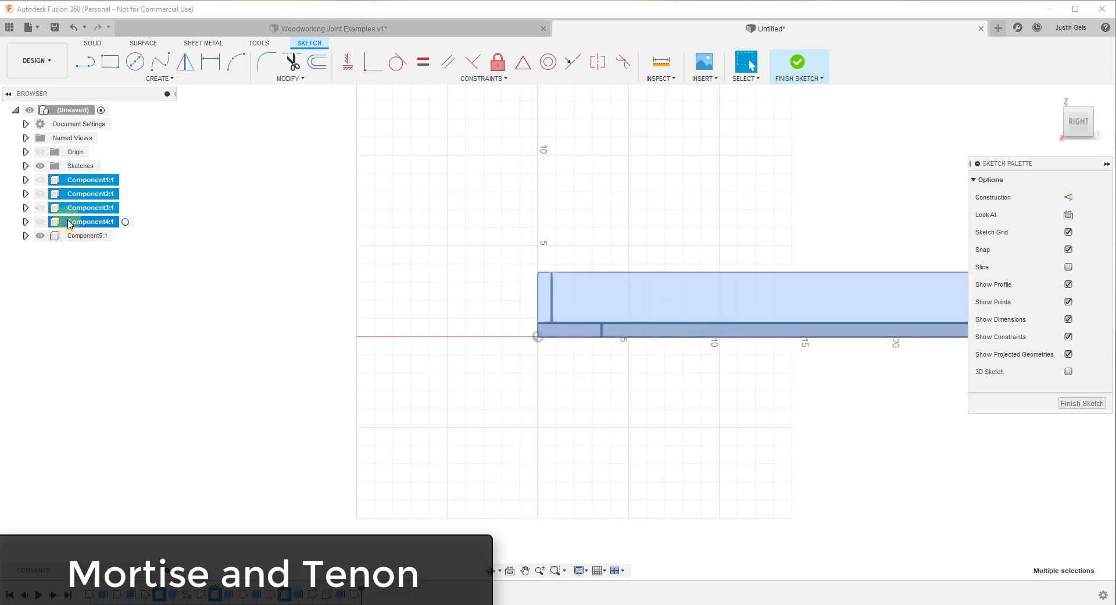
click(510, 201)
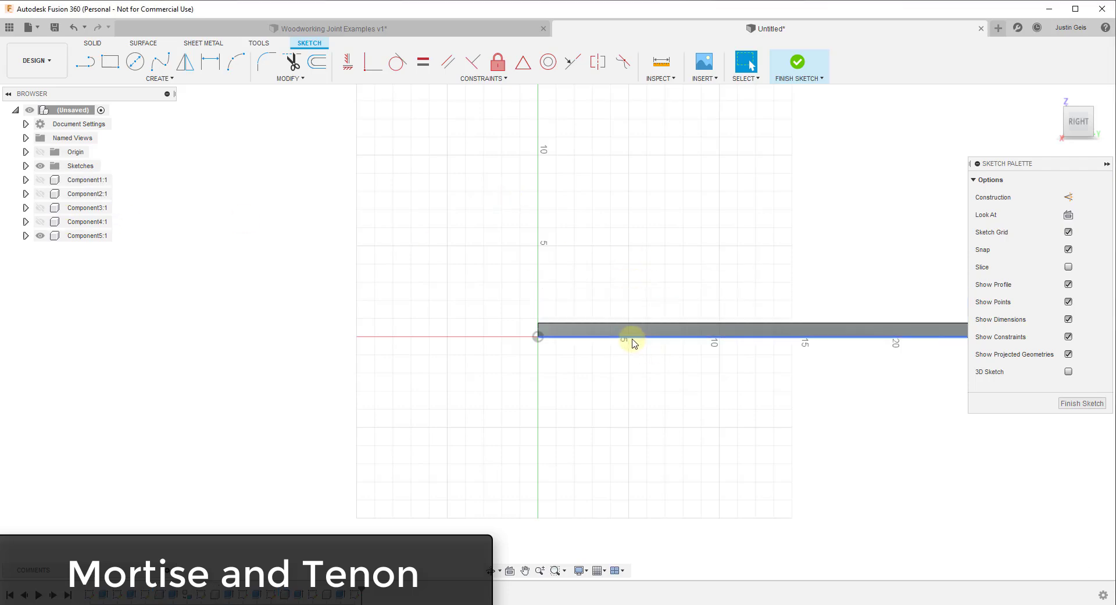
Draw a closed line outline on the side face from the board's front end, about 3.5 in long and spanning the full thickness.
scroll(625, 342, up, 5)
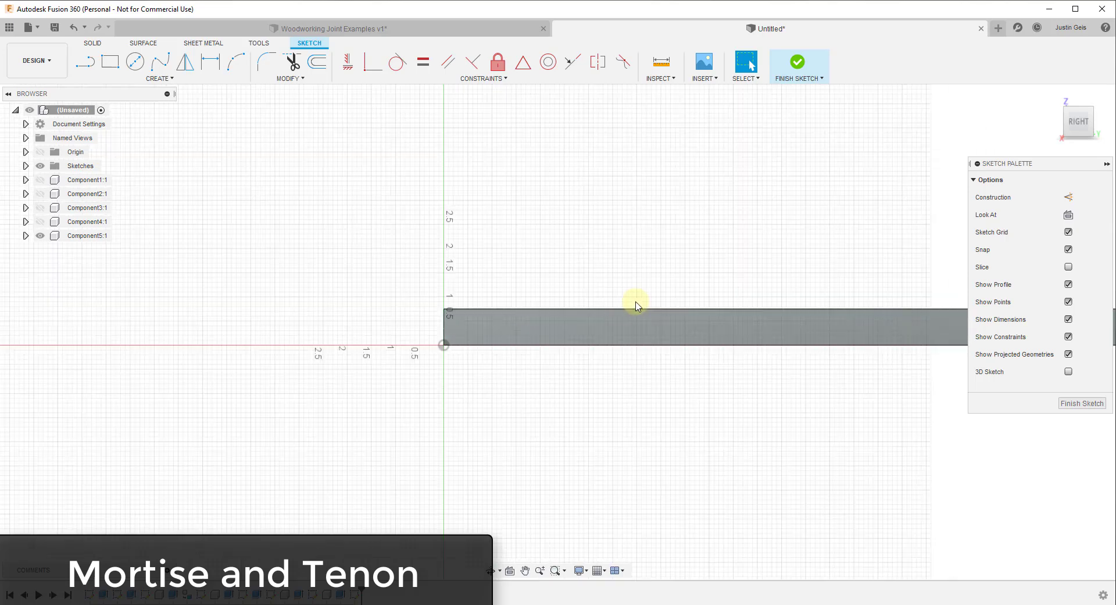
key(l)
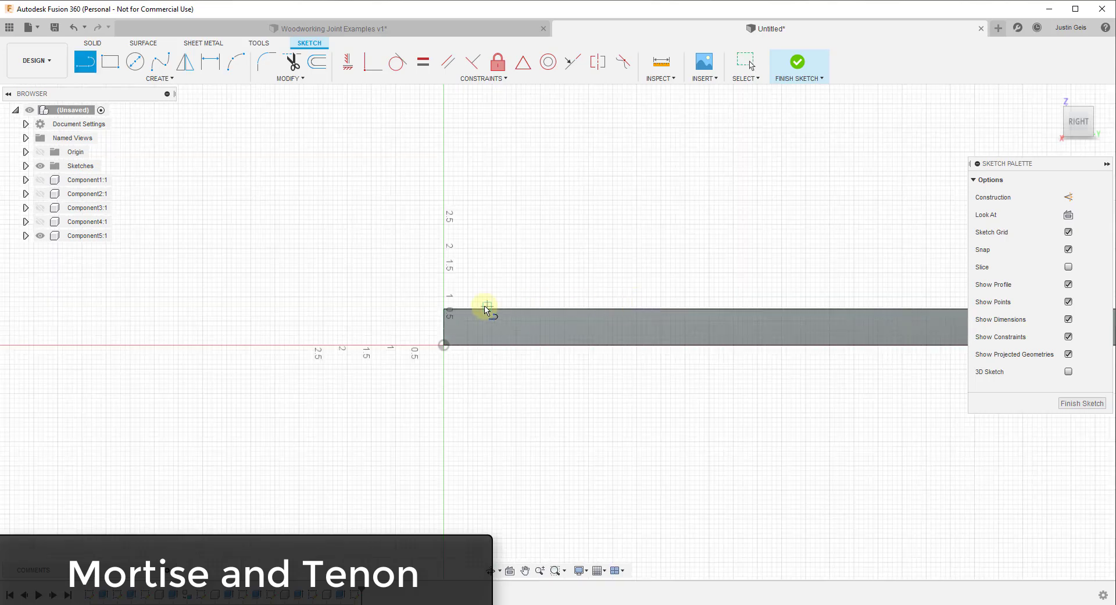
click(446, 311)
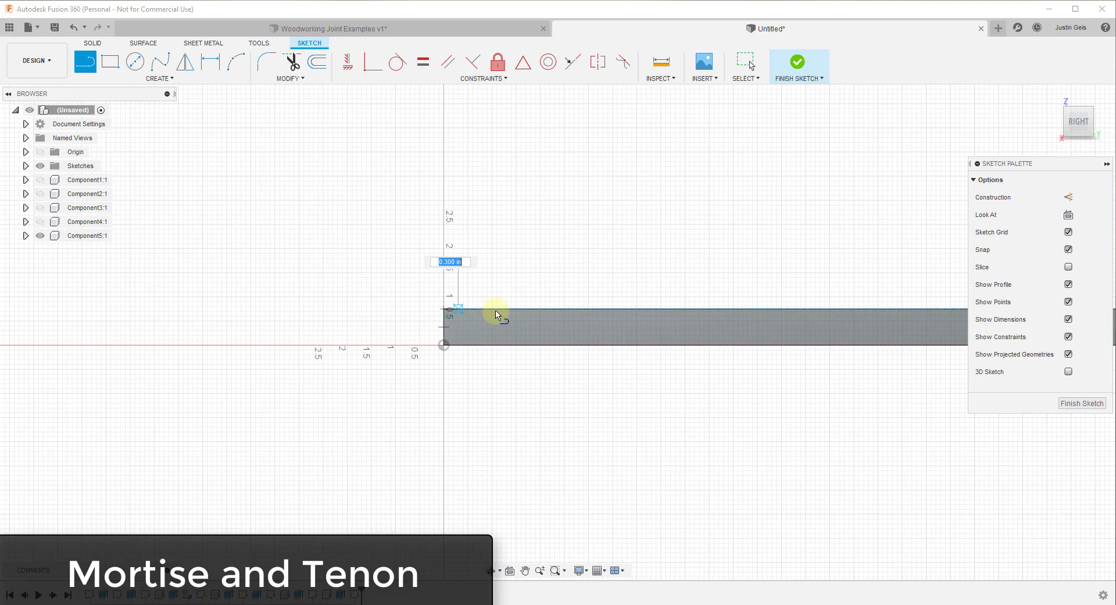
click(617, 316)
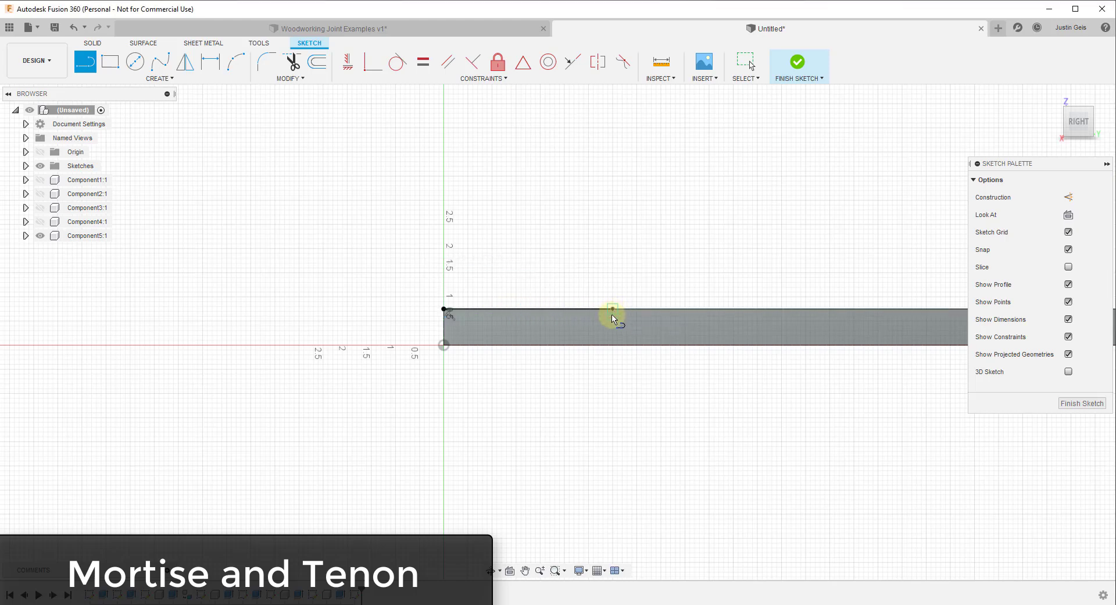
click(614, 346)
click(444, 345)
click(444, 308)
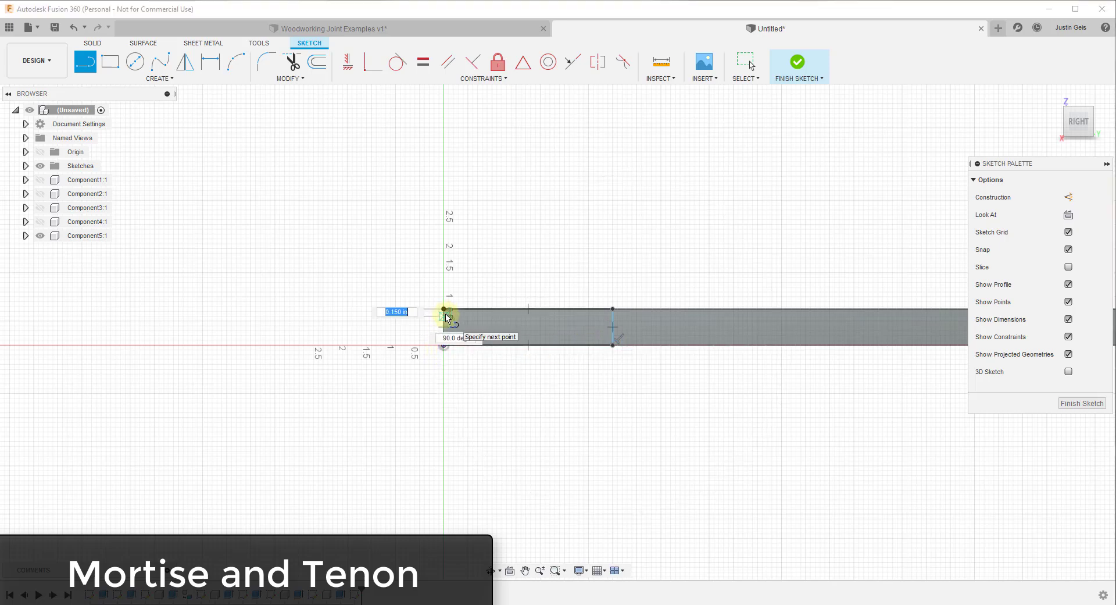
scroll(445, 323, up, 2)
scroll(447, 337, up, 2)
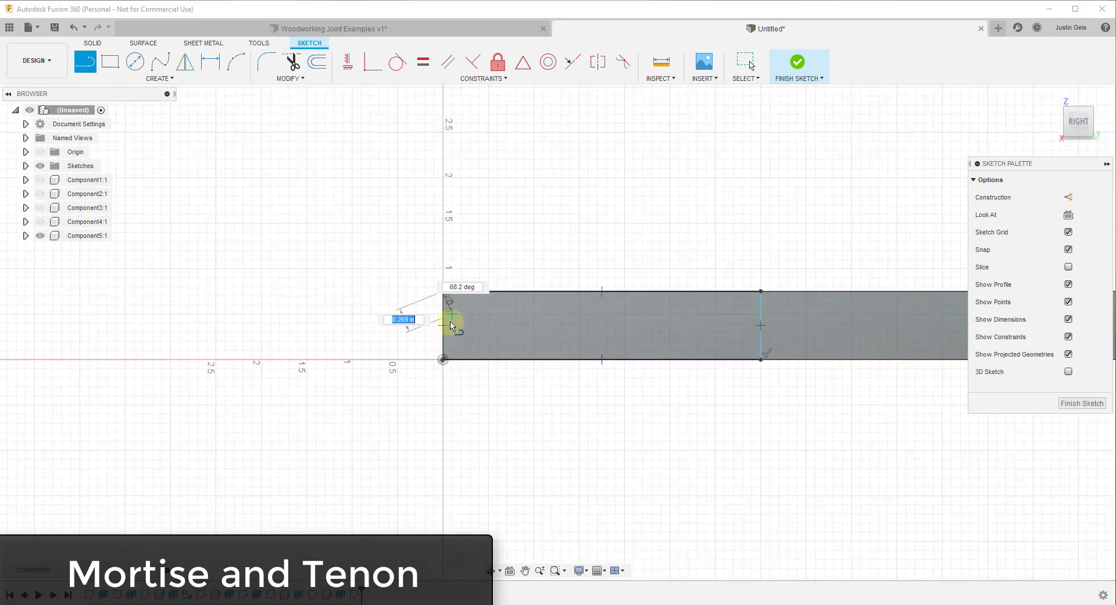
click(443, 359)
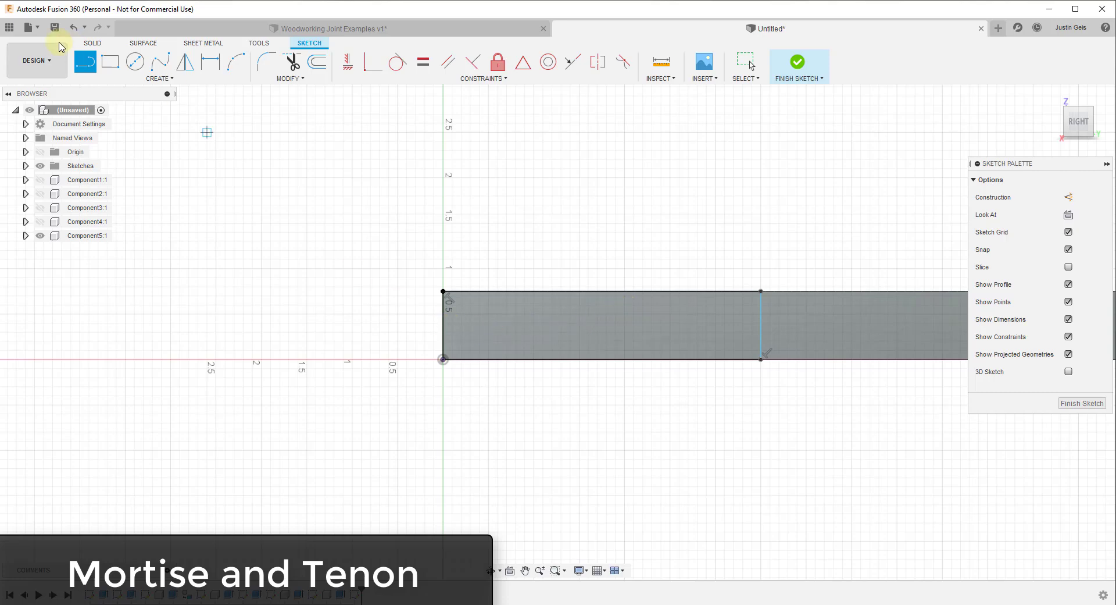
Draw a 1.5/2 in horizontal line from the center of the outline, running away from the board's front end.
scroll(446, 329, up, 1)
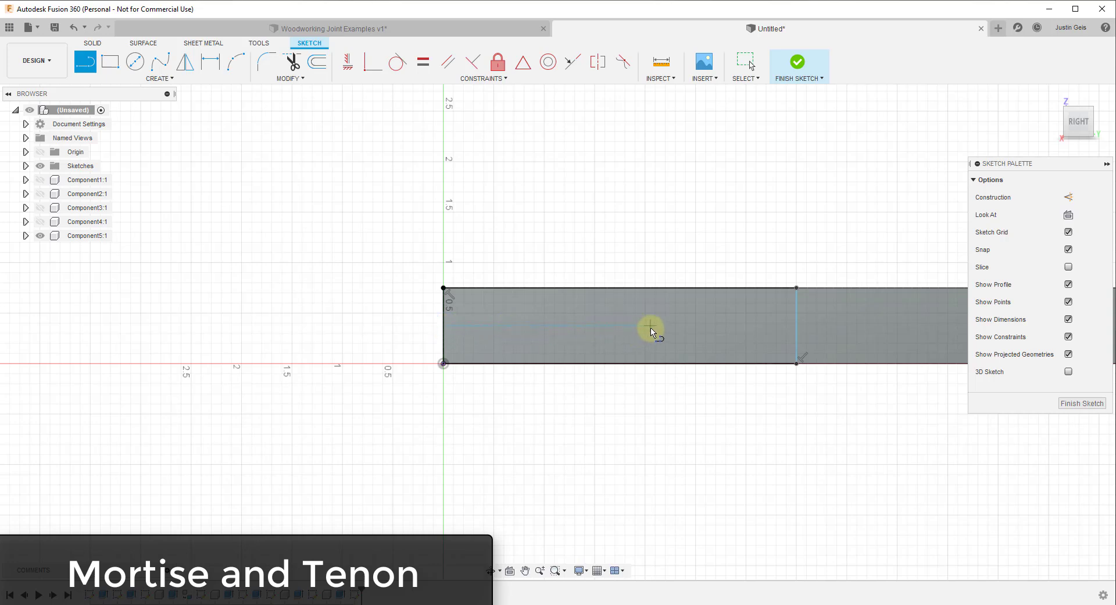
click(621, 364)
click(621, 364)
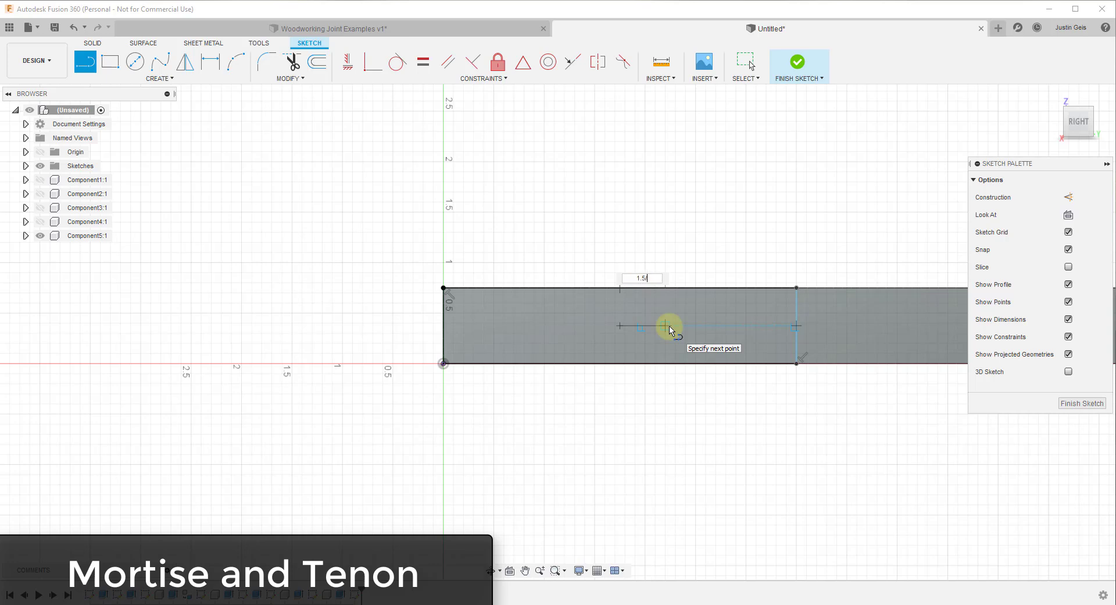
key(Return)
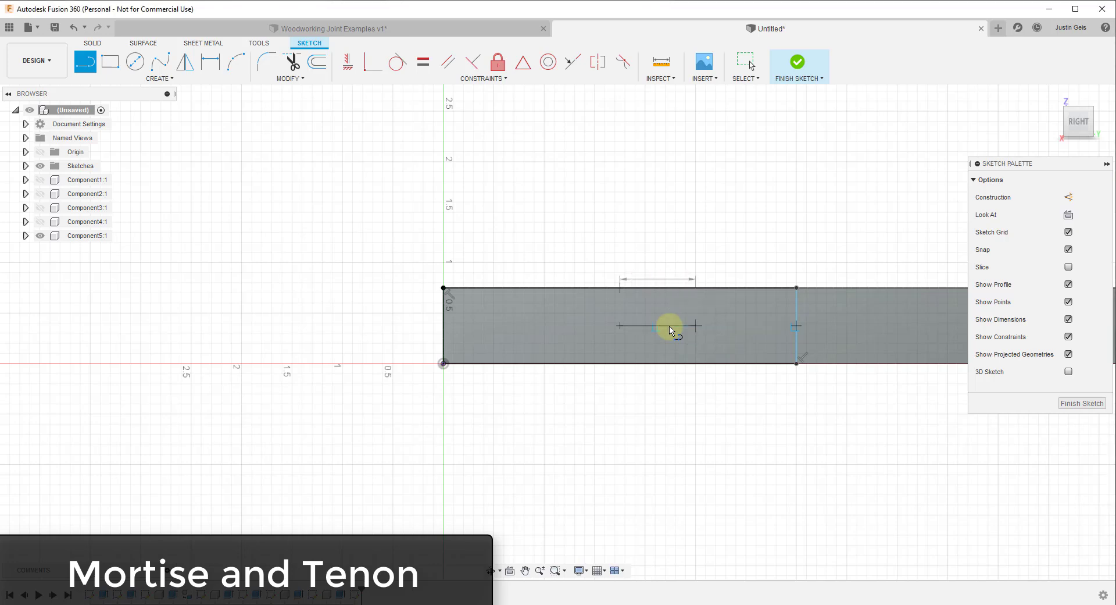
key(Escape)
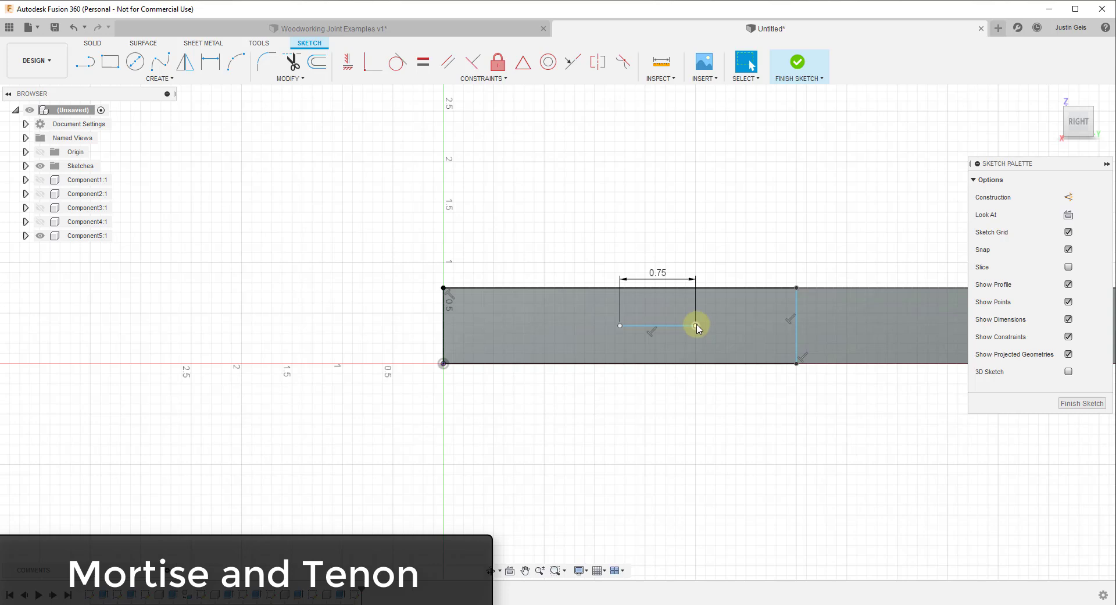
Draw a .375/2 in vertical line upward from the far end of the 0.75 in center line.
key(l)
click(696, 325)
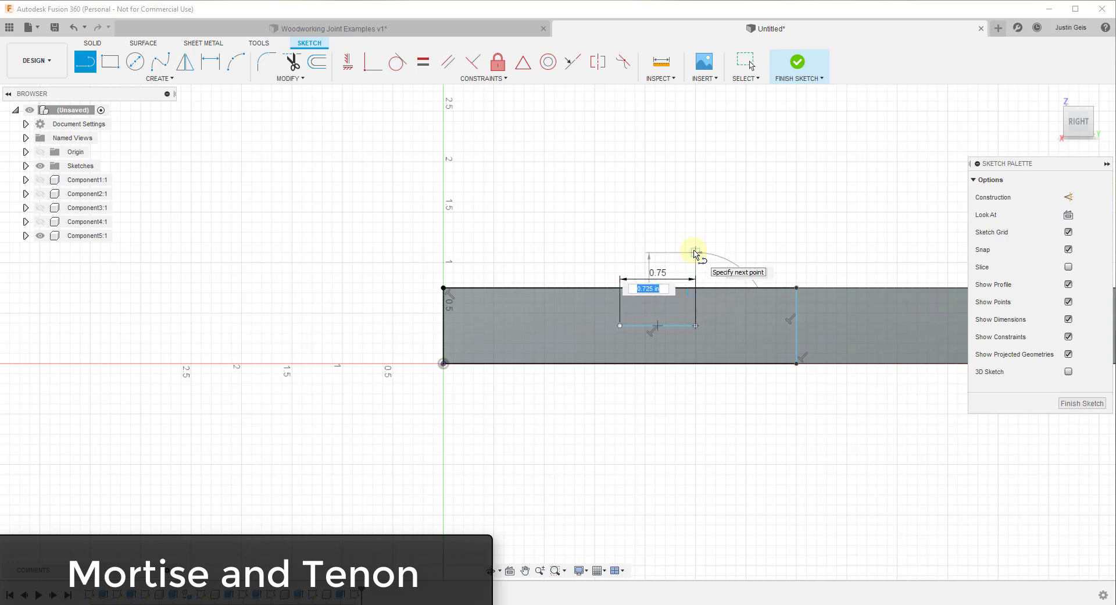
key(Tab)
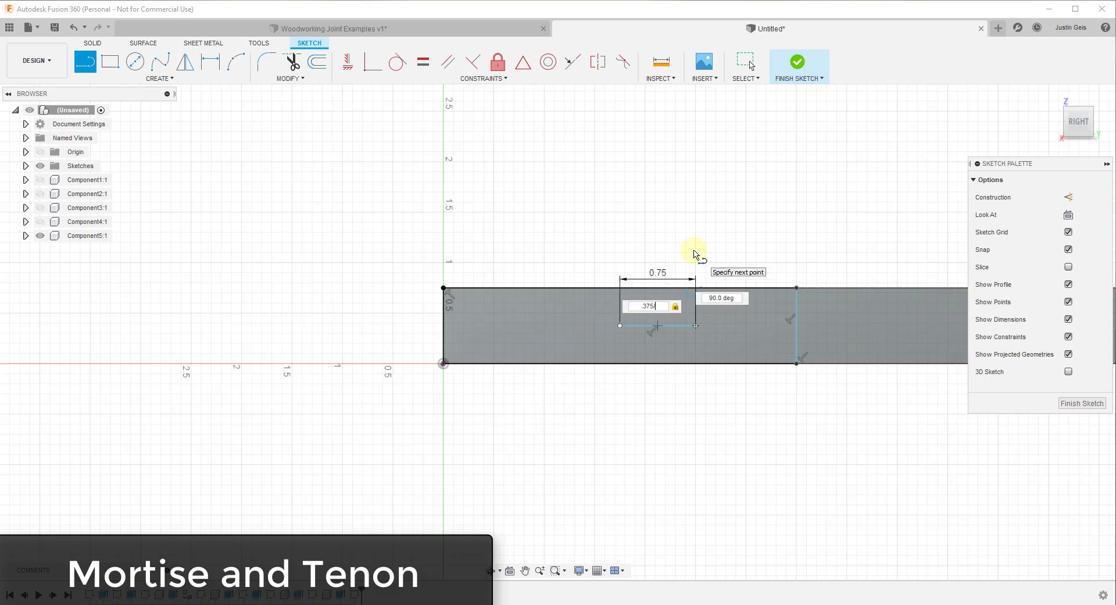
key(Return)
key(Escape)
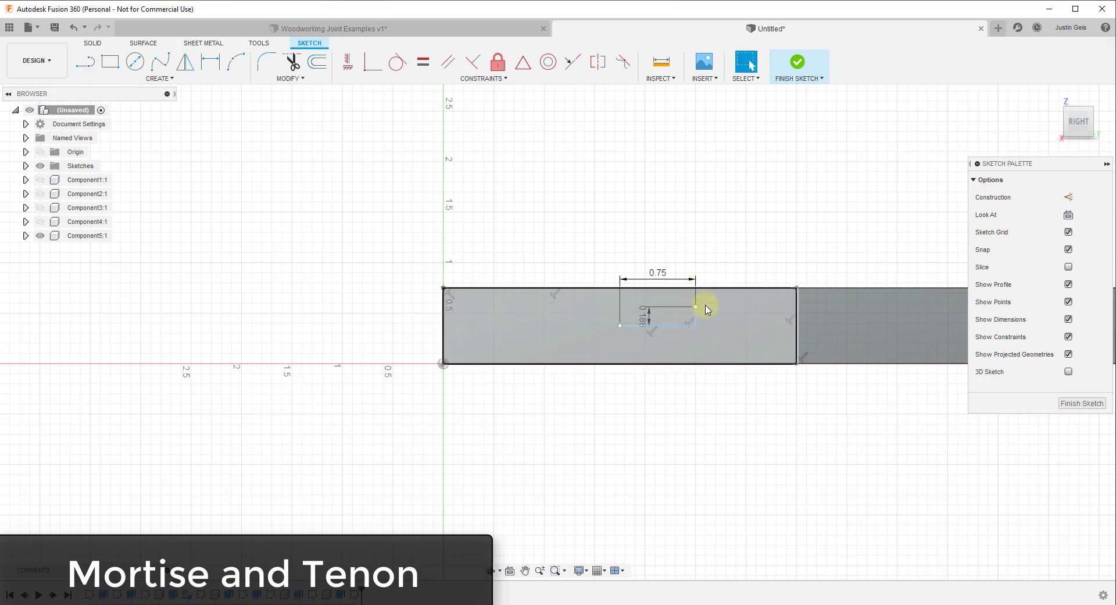
Add a 1.5 in horizontal line from the vertical line's upper end back toward the board's front end.
key(l)
click(696, 307)
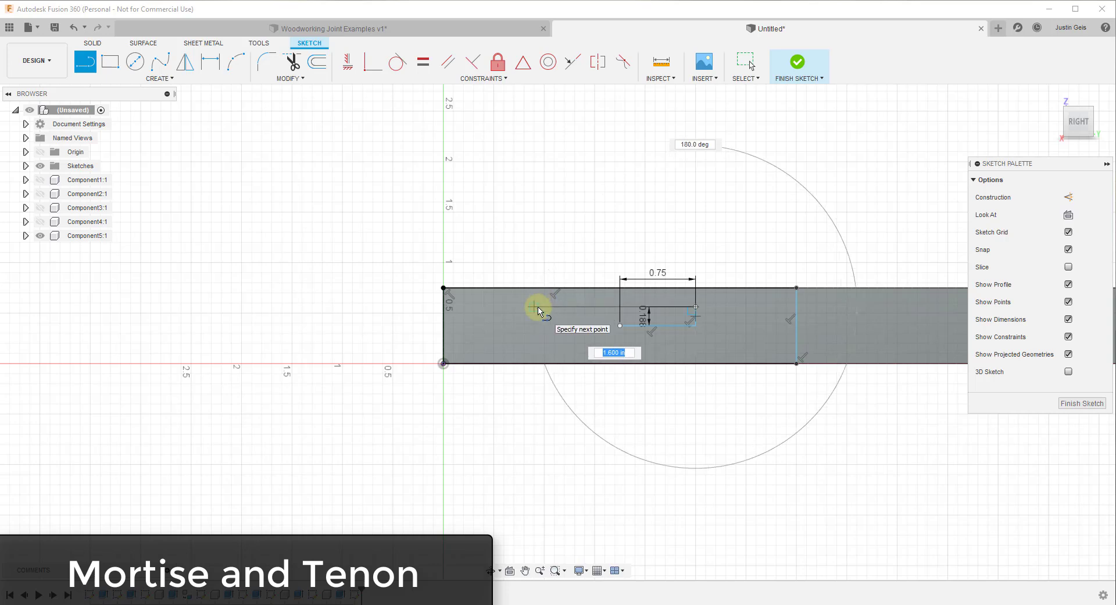
text(1.5)
key(Return)
key(Escape)
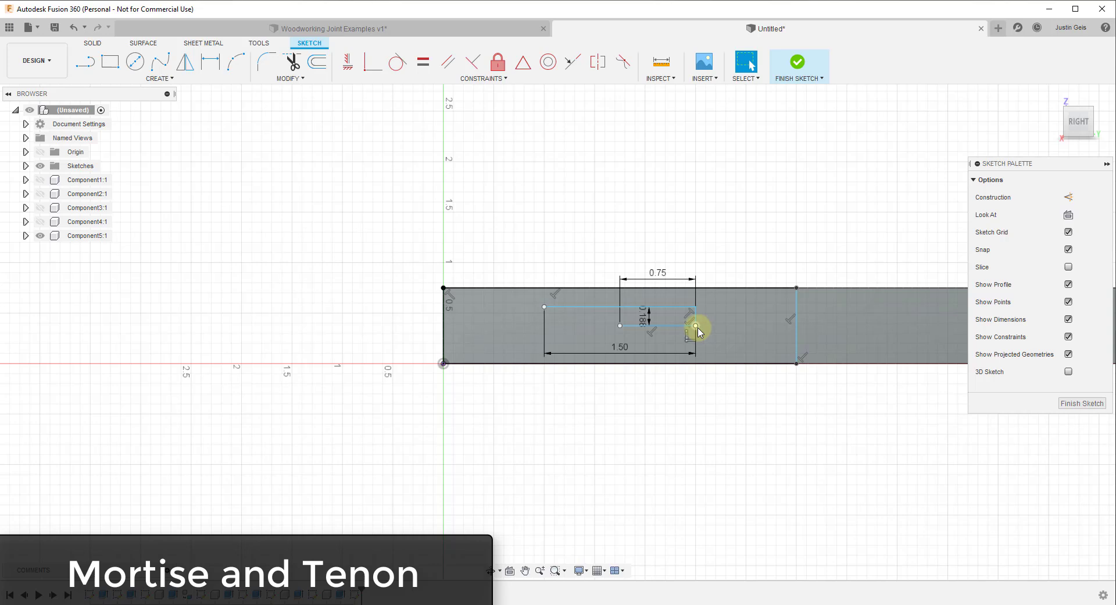
Draw a .375/2 in vertical line downward from the far end of the 0.75 in center line.
key(l)
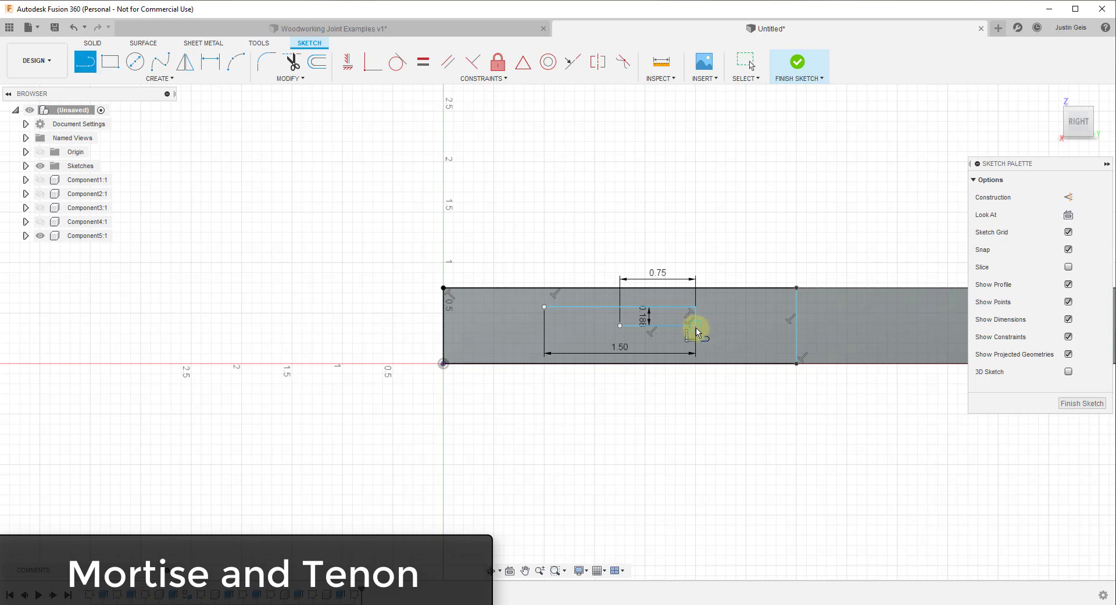
click(696, 326)
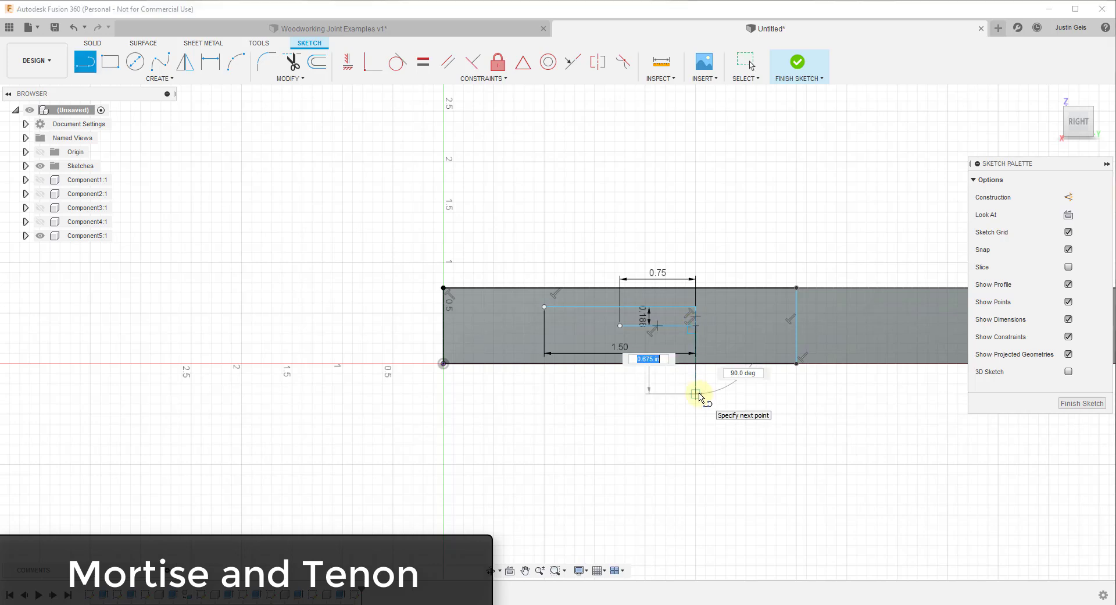
text(.375/2)
key(Return)
Complete the mortise rectangle between the free ends of the 1.5 in line and the lower vertical line, then finish the sketch.
key(r)
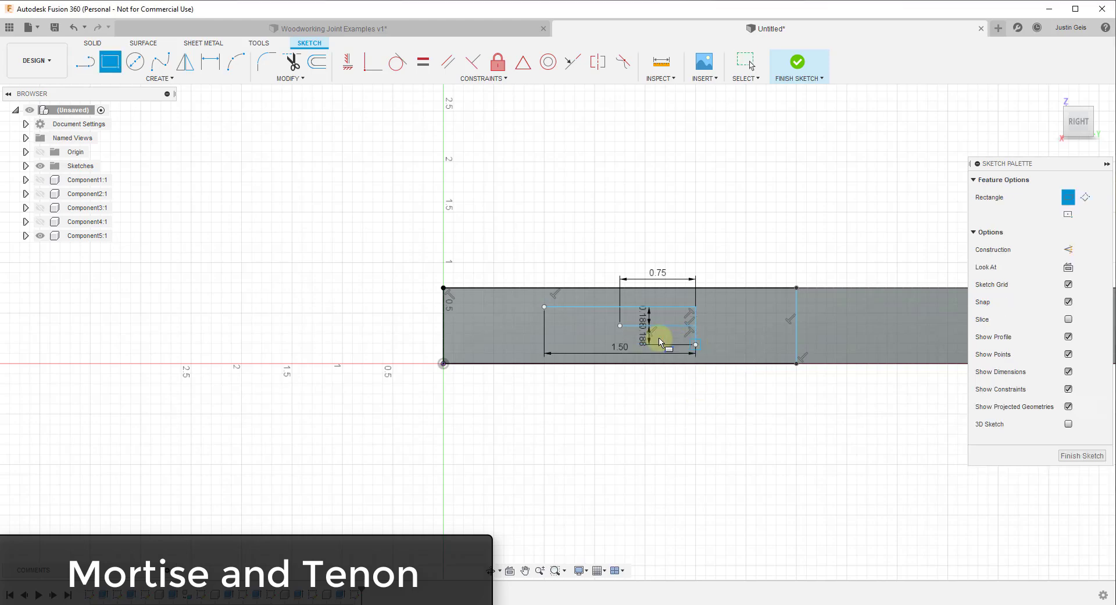
click(620, 325)
click(545, 307)
scroll(727, 335, up, 2)
scroll(614, 334, up, 1)
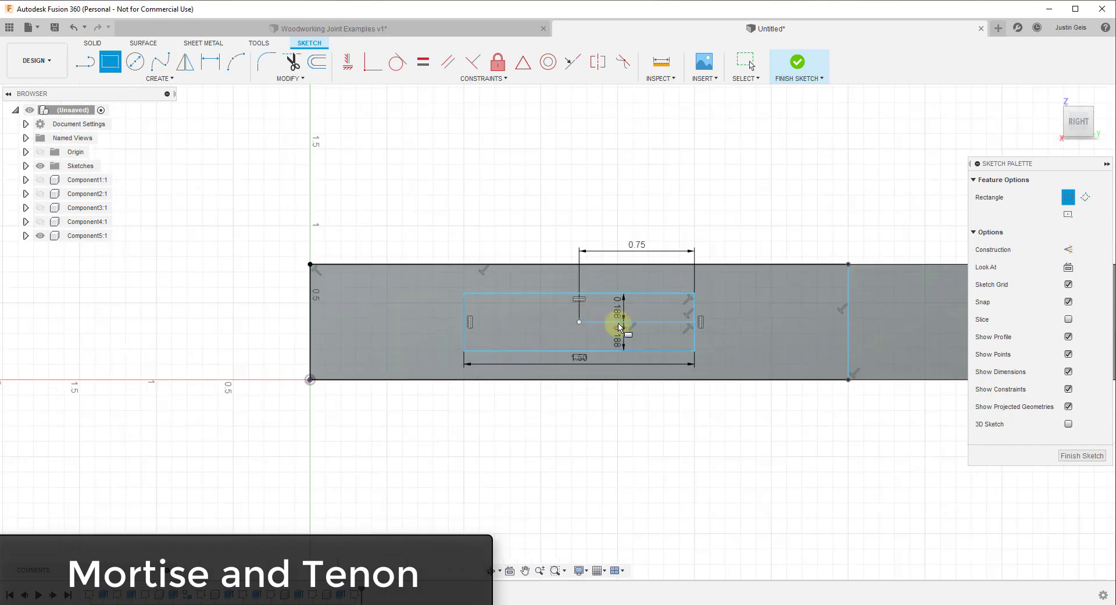
scroll(610, 306, down, 2)
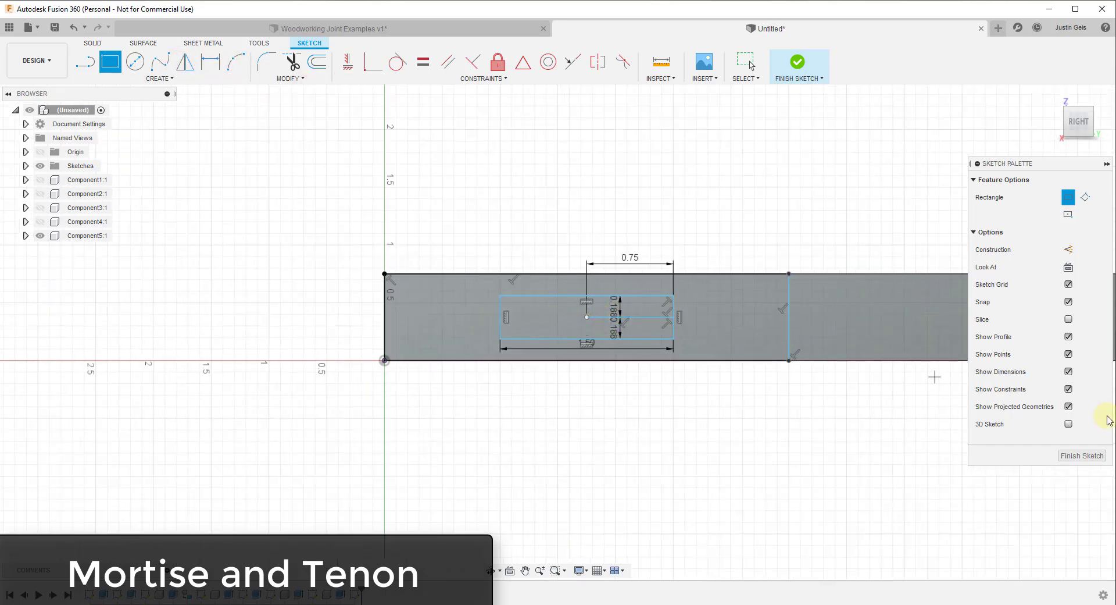
click(1081, 459)
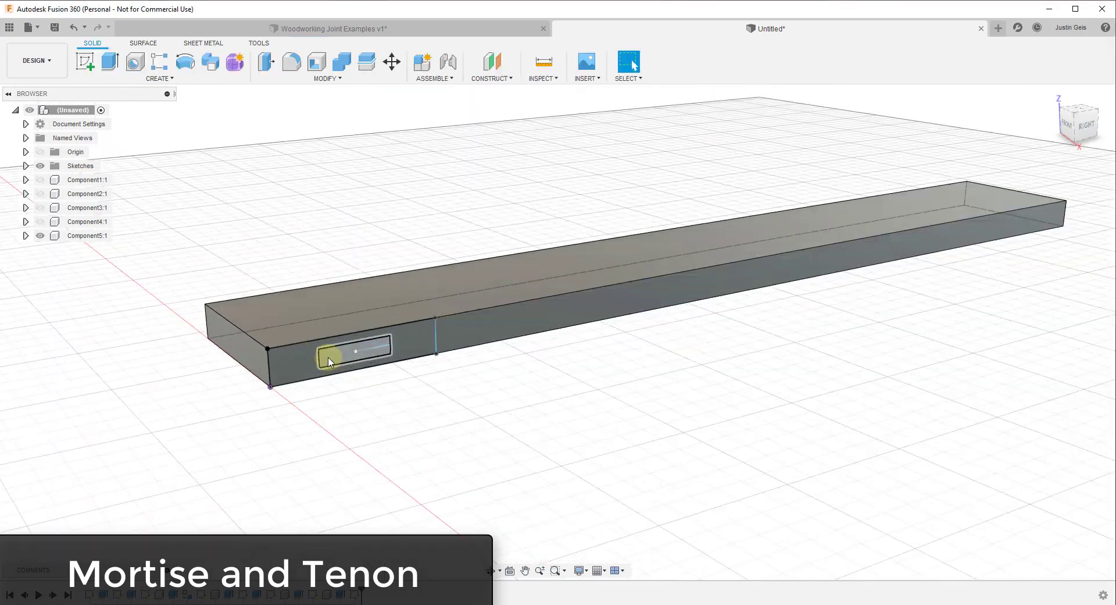
scroll(332, 356, up, 5)
scroll(388, 362, down, 3)
click(390, 361)
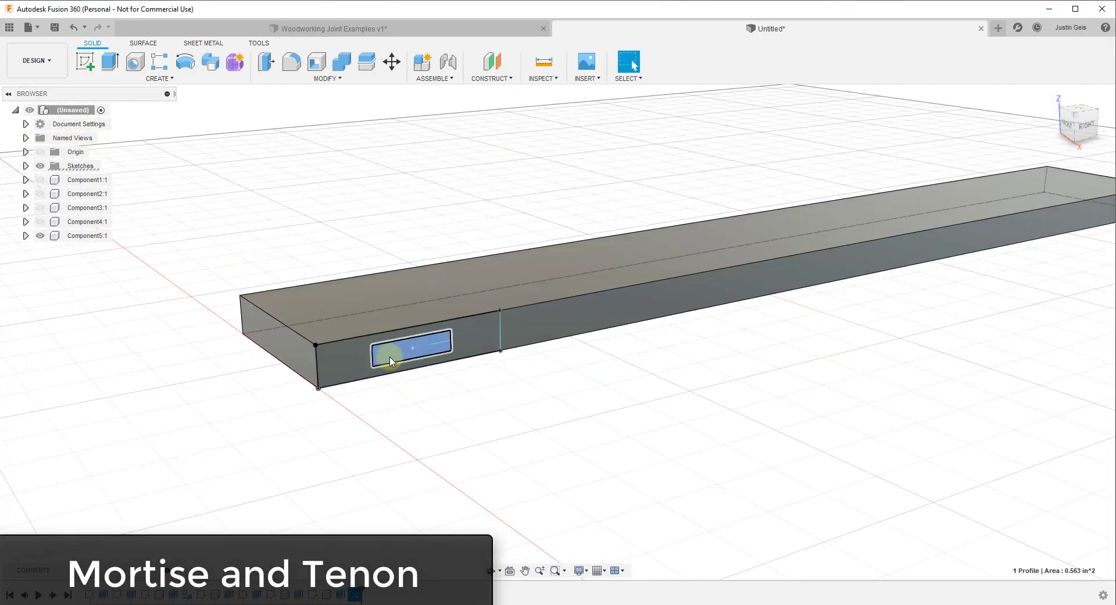
click(351, 352)
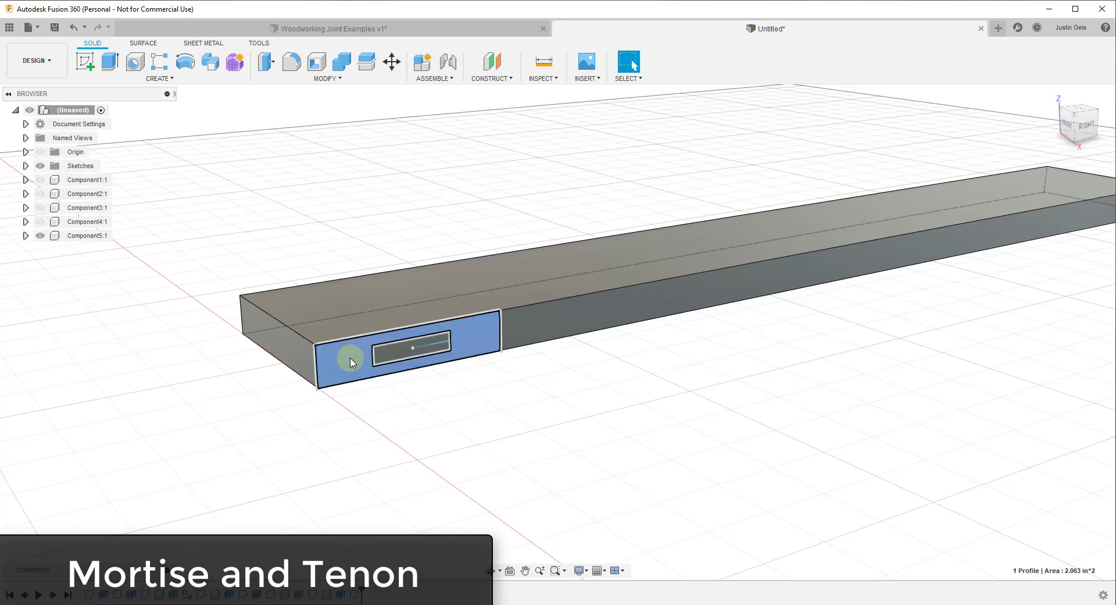
click(396, 350)
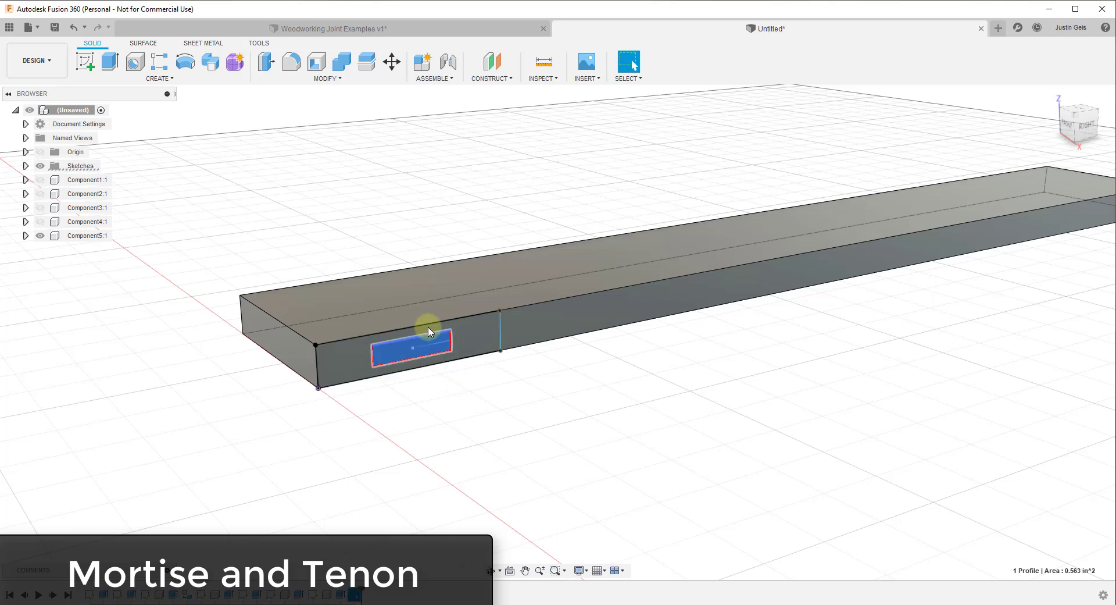
shift+middle_drag(429, 326, 534, 363)
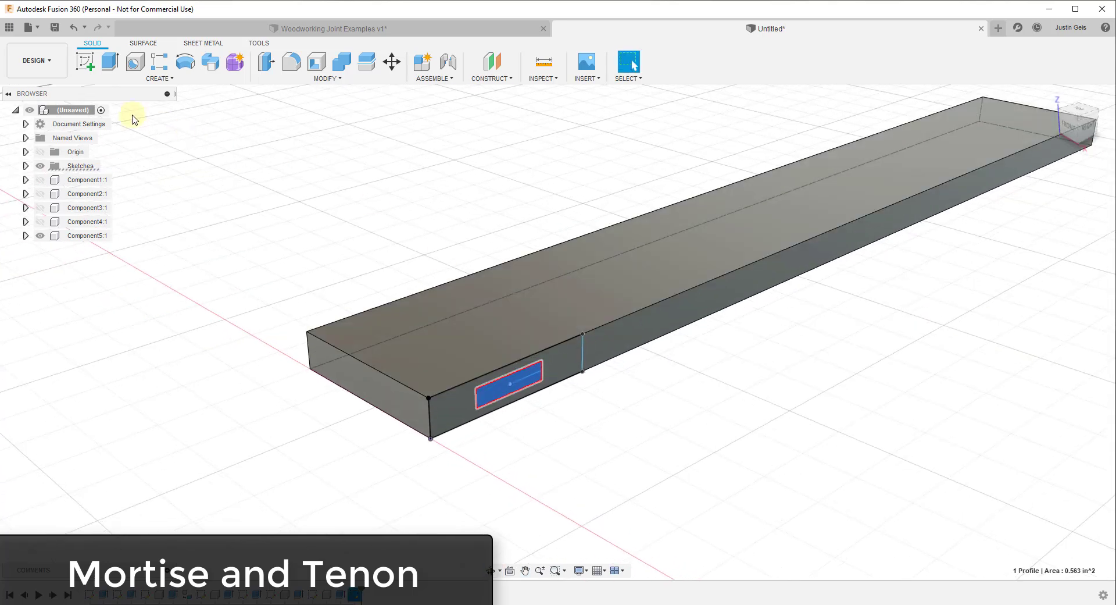
click(110, 61)
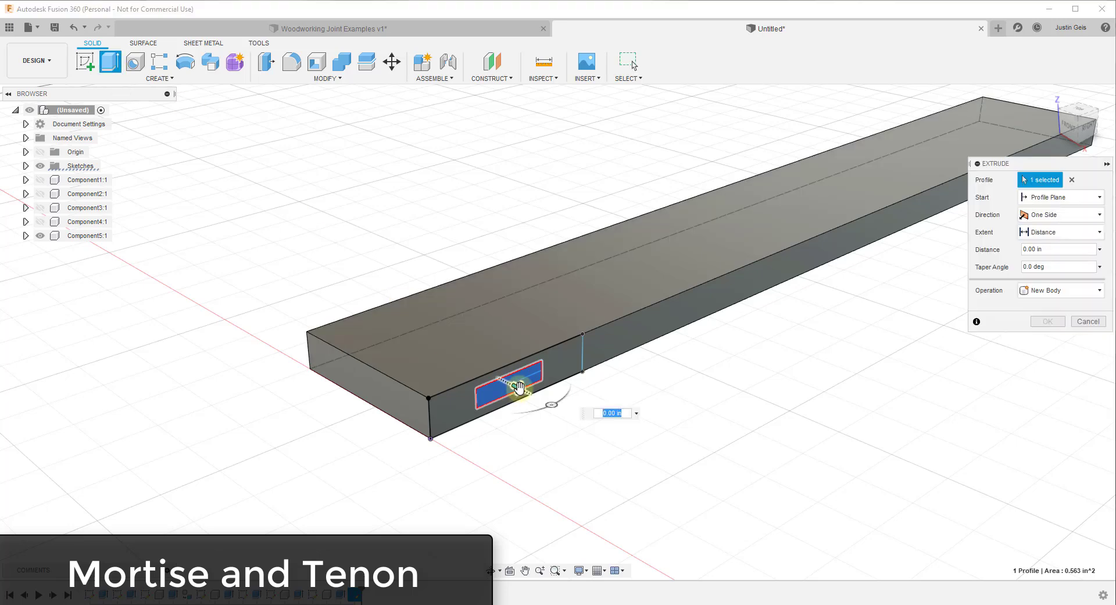
drag(519, 387, 454, 353)
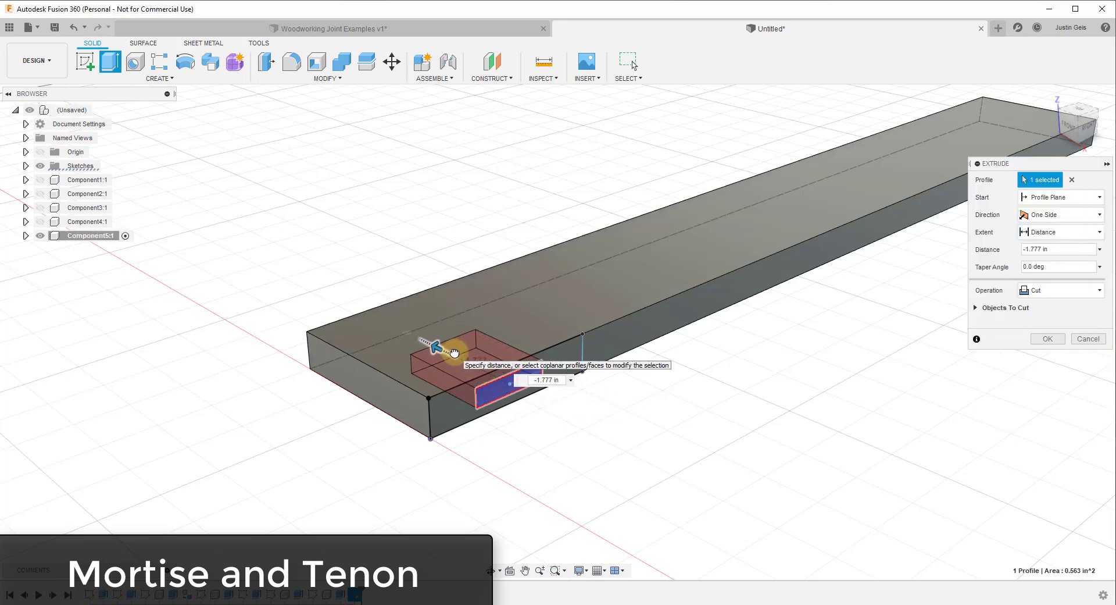
key(Escape)
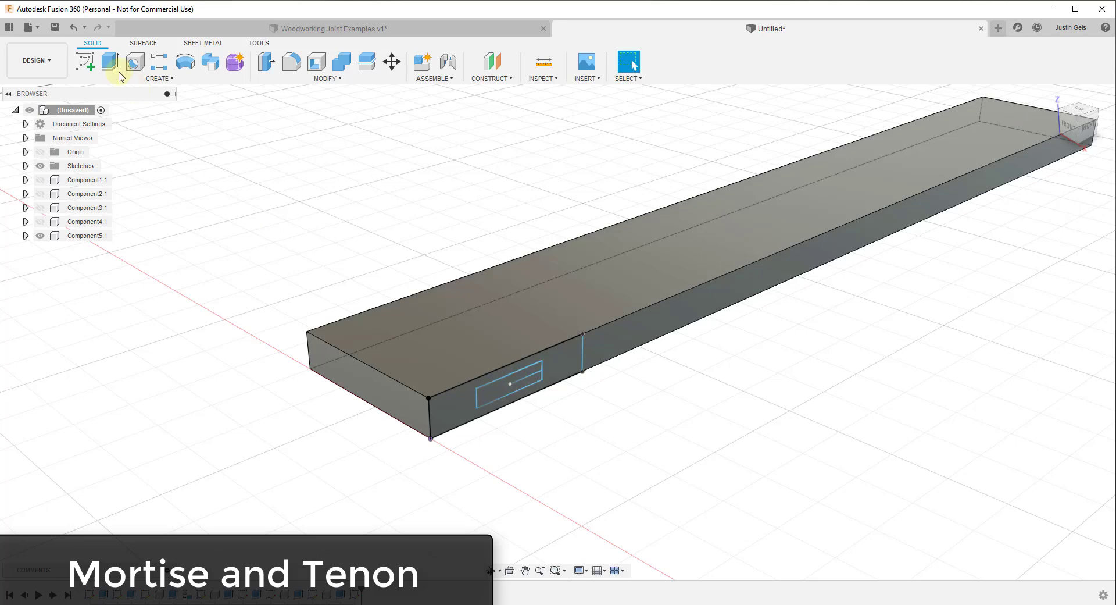
Extrude the small mortise rectangle -3.5/2 in into the first board as a cut.
click(111, 63)
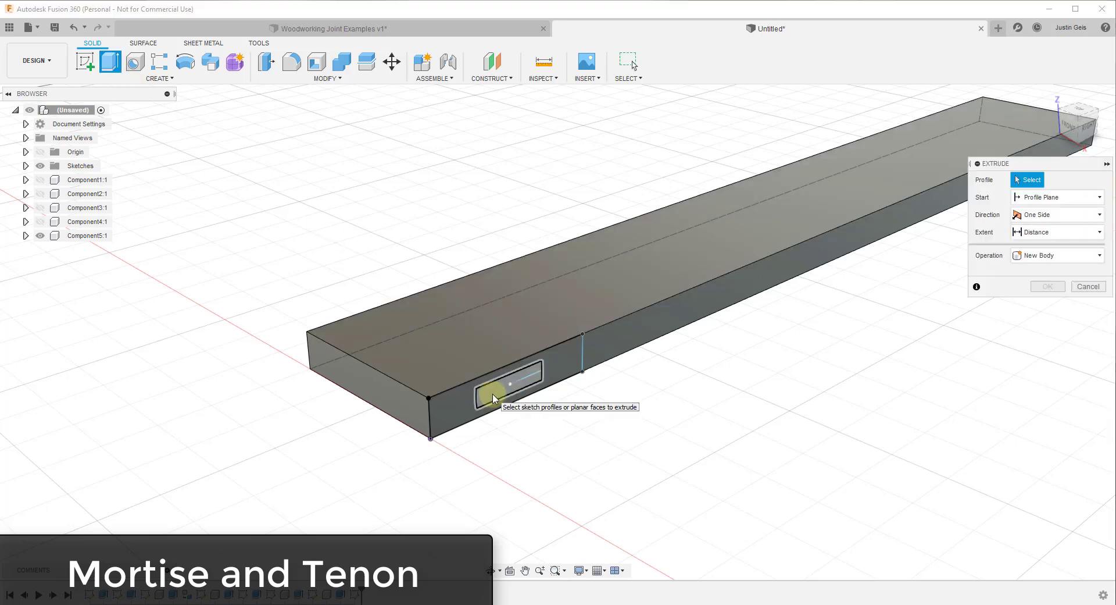
click(493, 398)
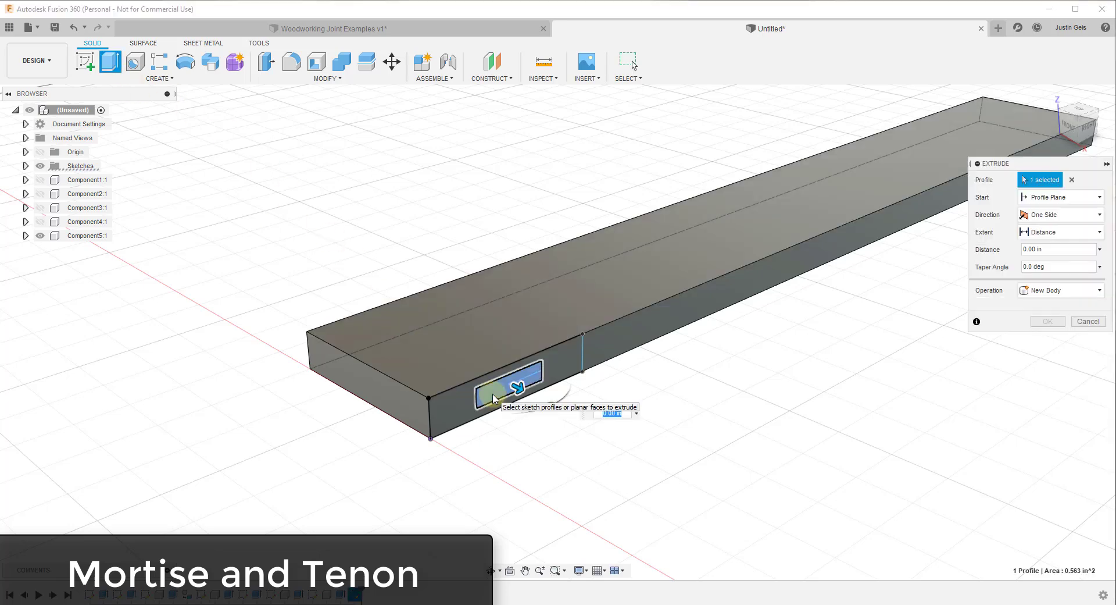
drag(517, 386, 453, 351)
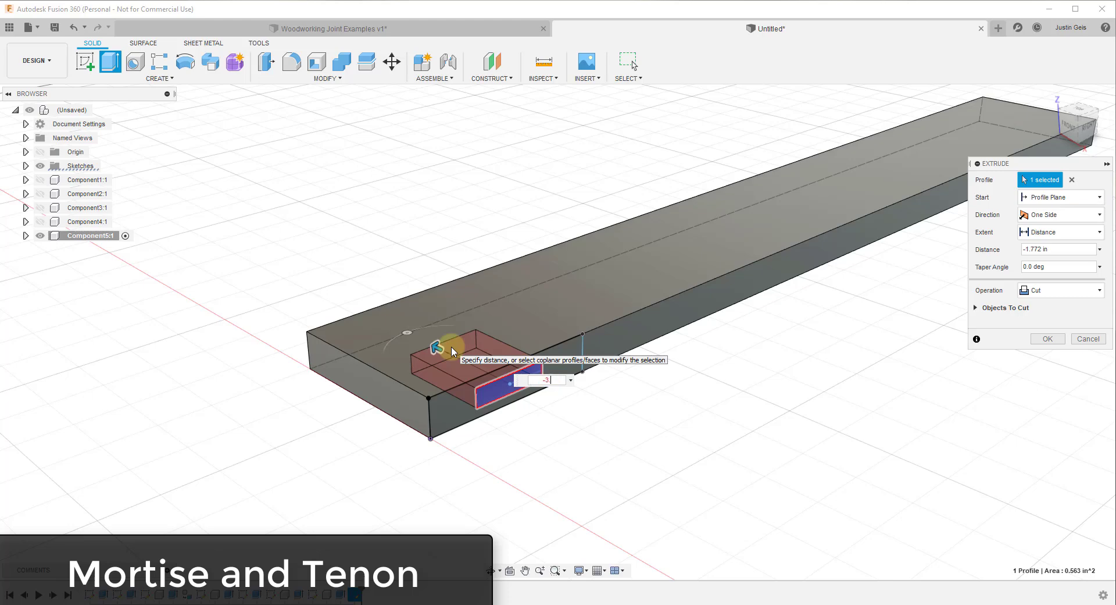
key(Return)
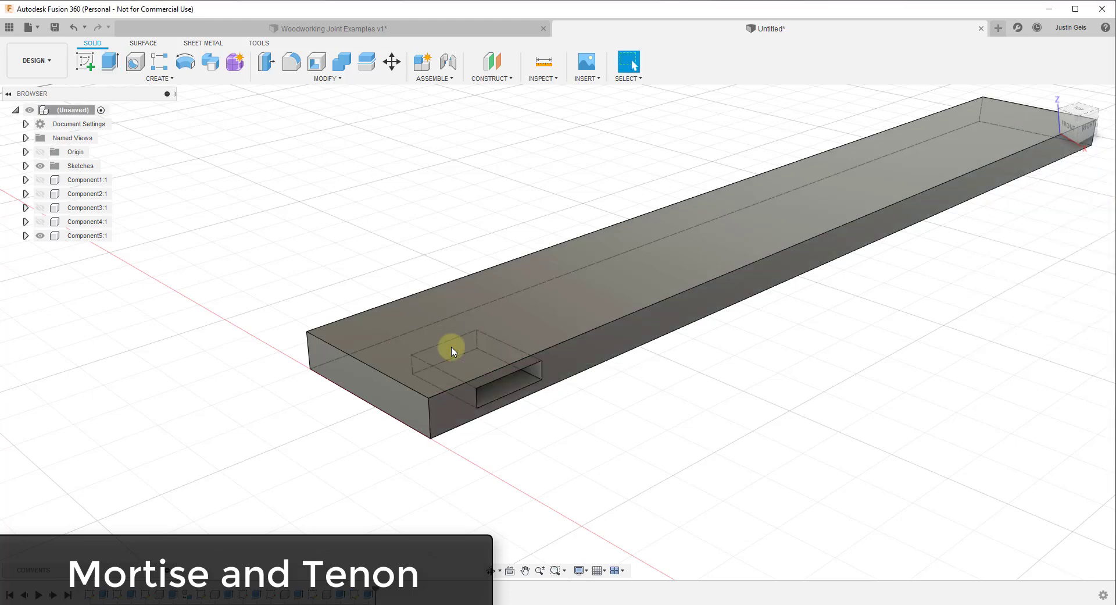
Start an extrusion and make Sketch8, the hidden mortise sketch, visible again for profile selection.
scroll(582, 372, up, 2)
scroll(604, 309, down, 5)
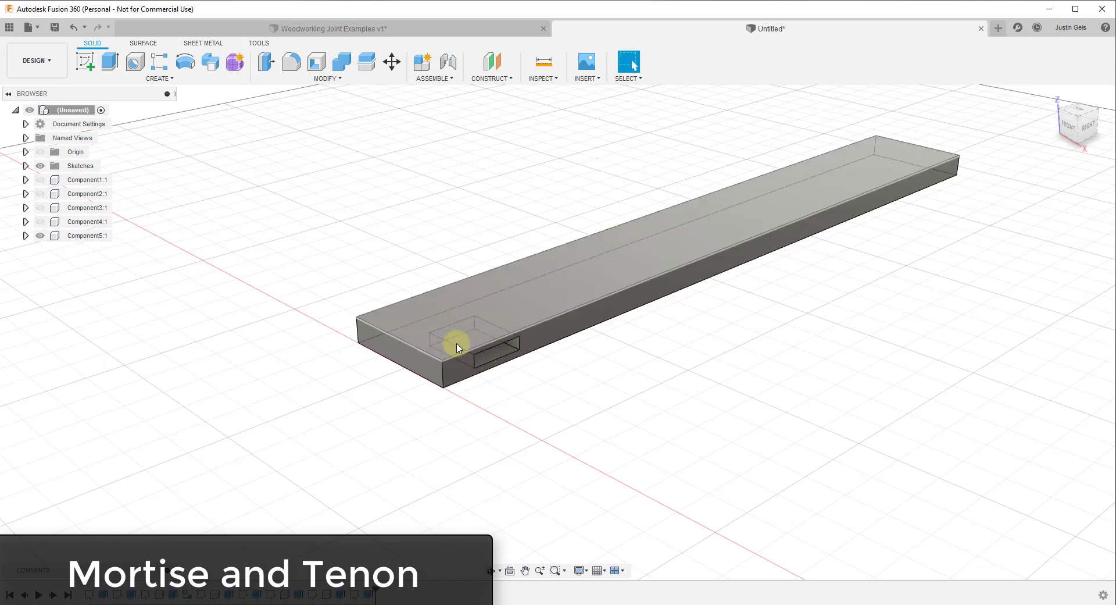
scroll(542, 359, up, 3)
scroll(542, 358, down, 5)
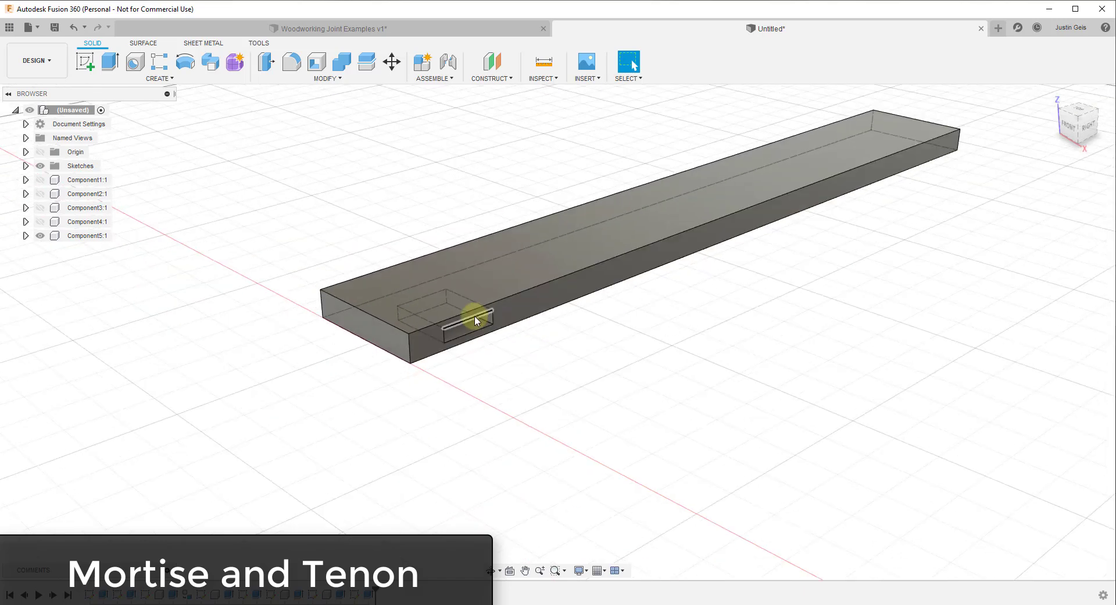
click(108, 62)
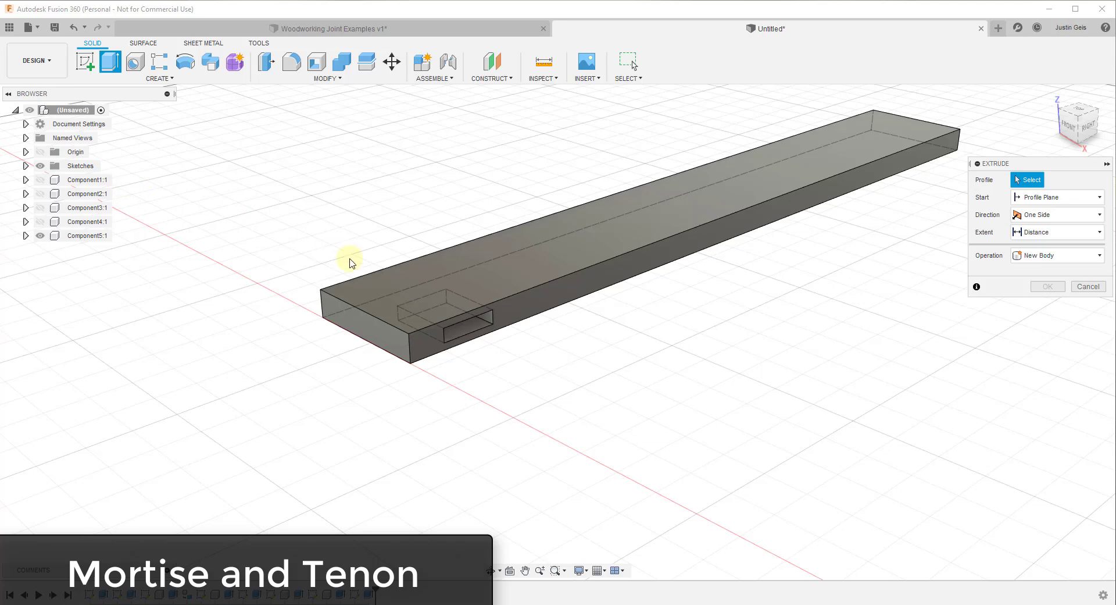
click(26, 166)
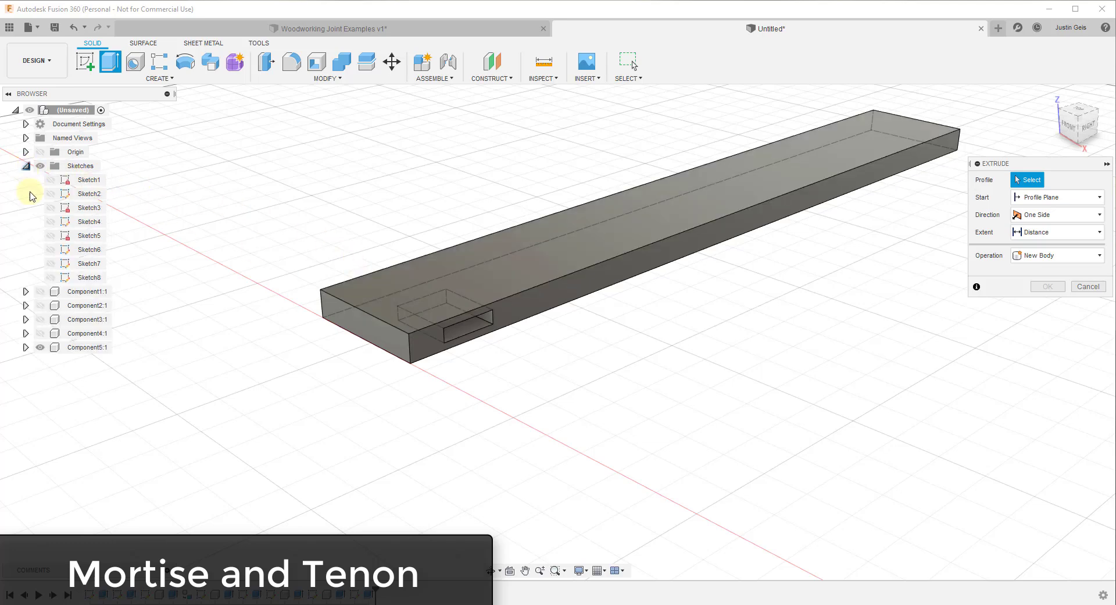
click(52, 278)
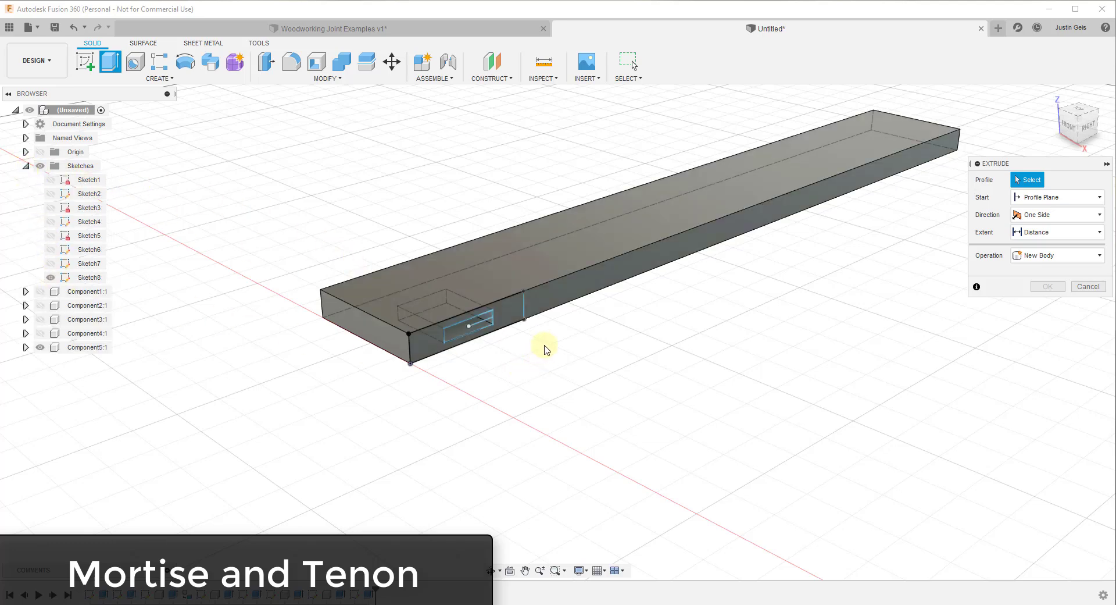
Extrude the mortise rectangle -3.5/2 in into the board as a new component to form the tenon.
scroll(446, 344, up, 3)
click(476, 327)
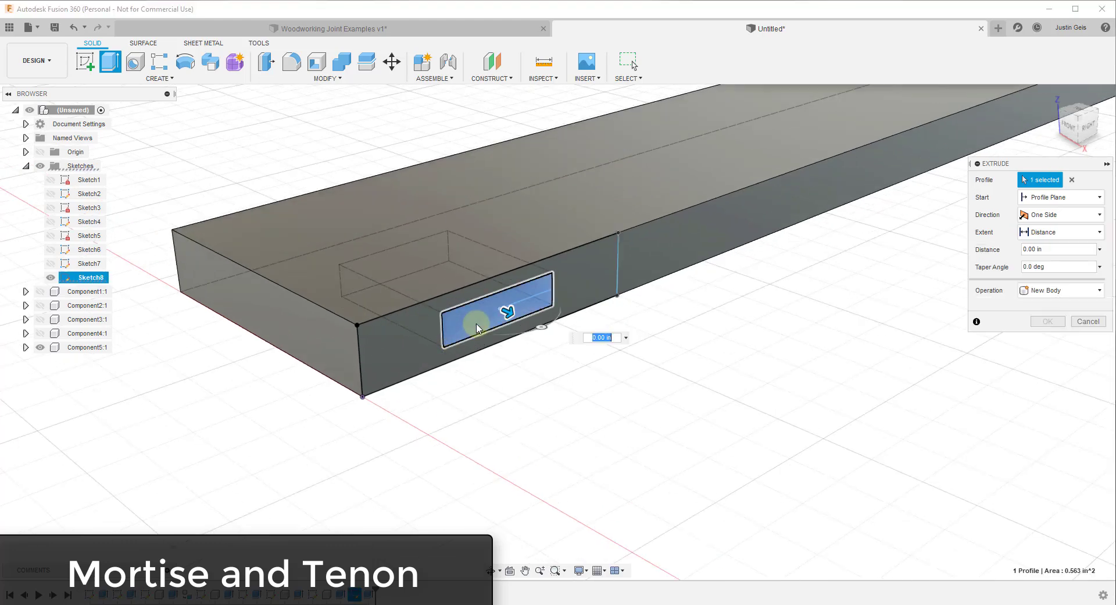
drag(499, 307, 455, 288)
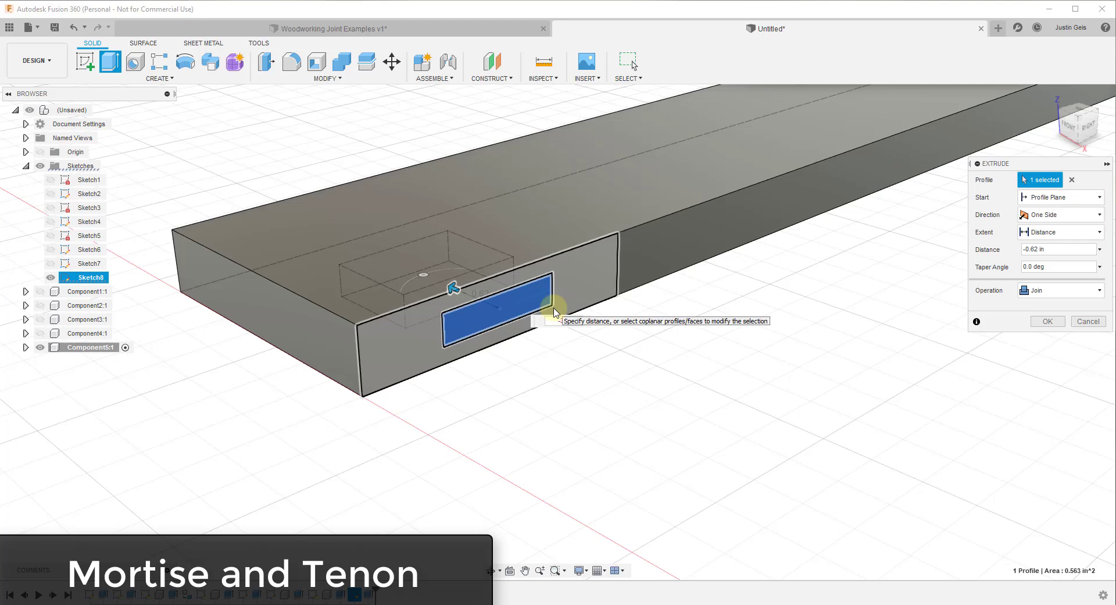
text(-3.5/2)
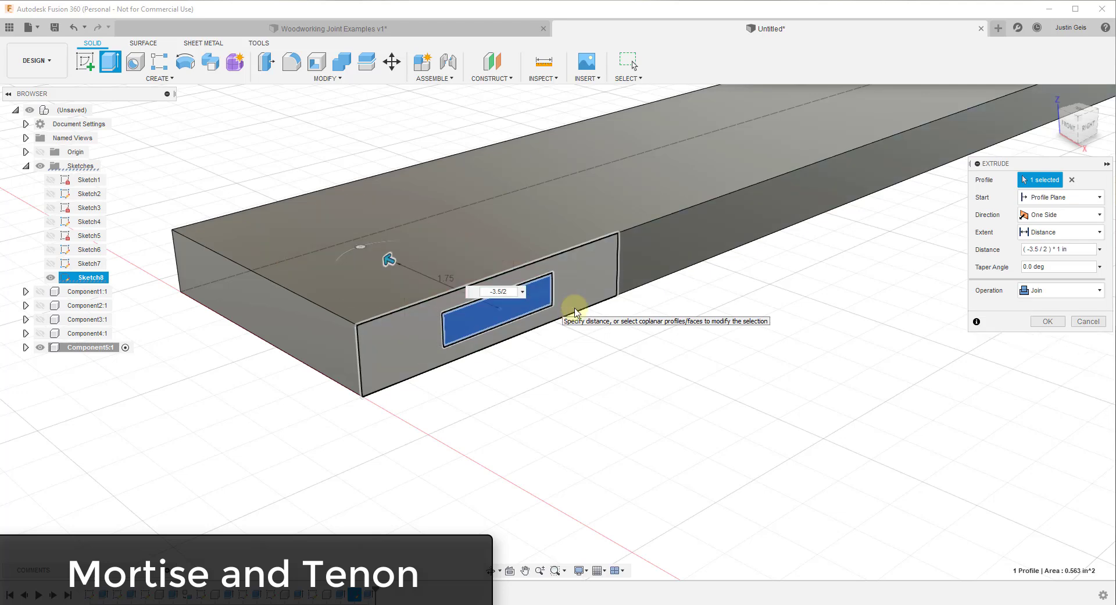
key(Return)
click(1057, 290)
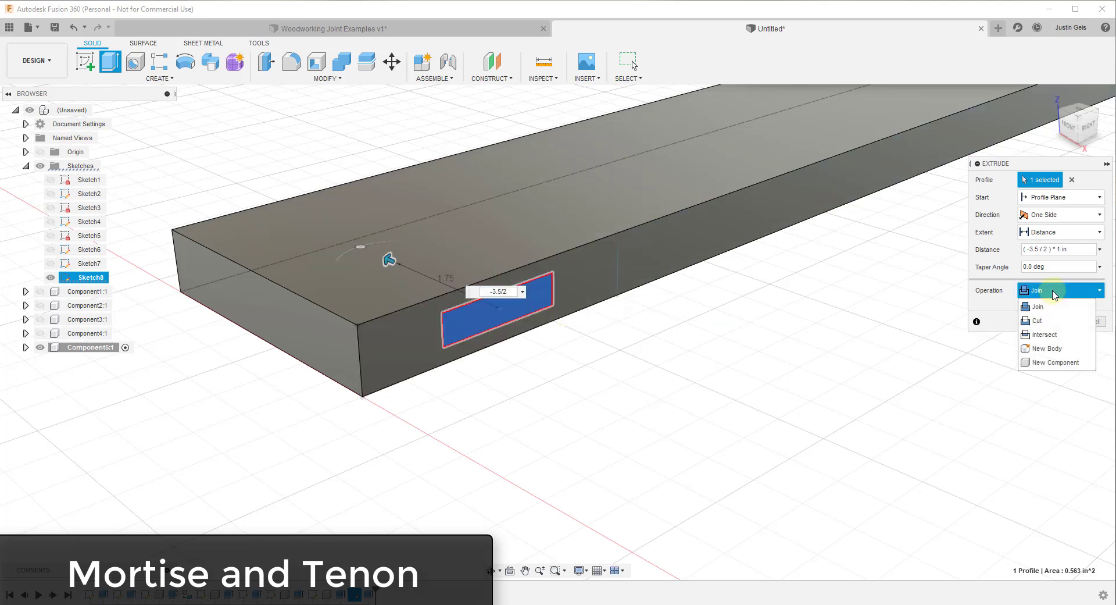
click(1057, 363)
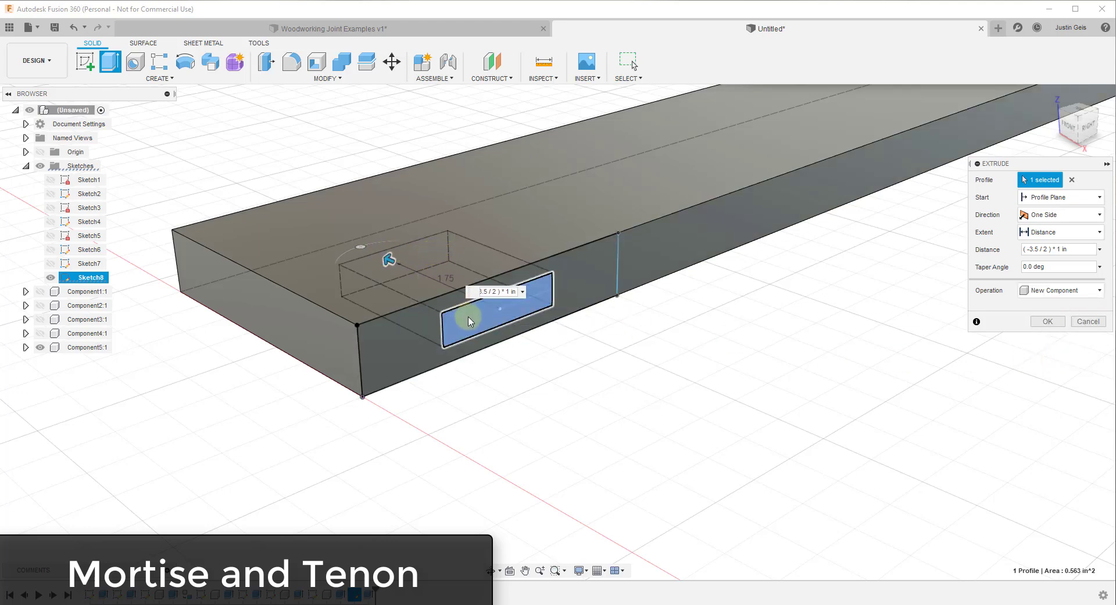
click(1049, 322)
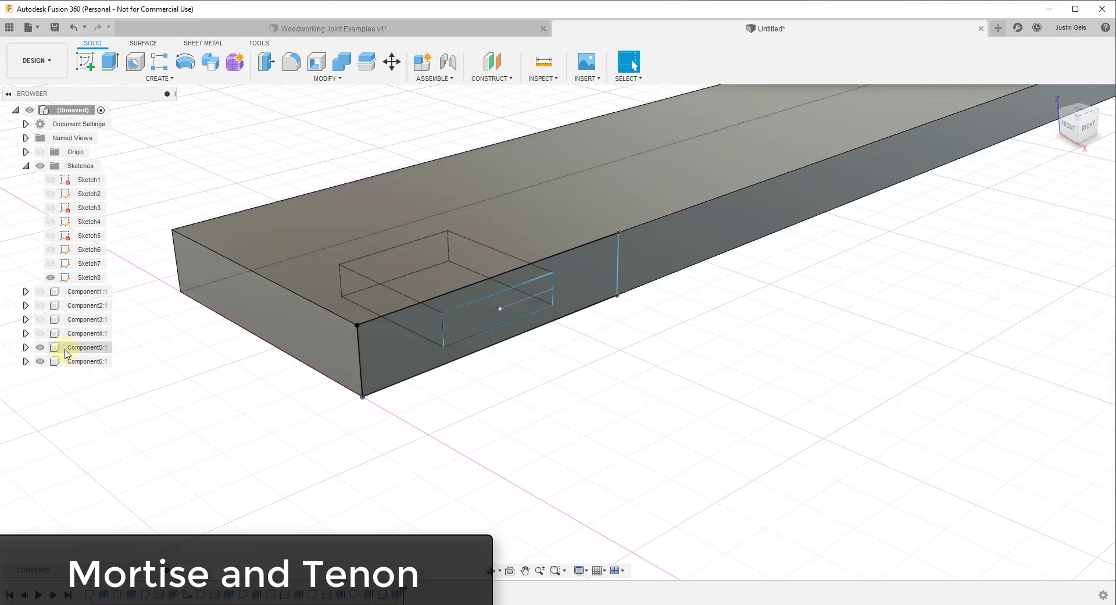
Hide Component5, the mortised board, so that only the tenon block and the sketch are shown.
click(39, 348)
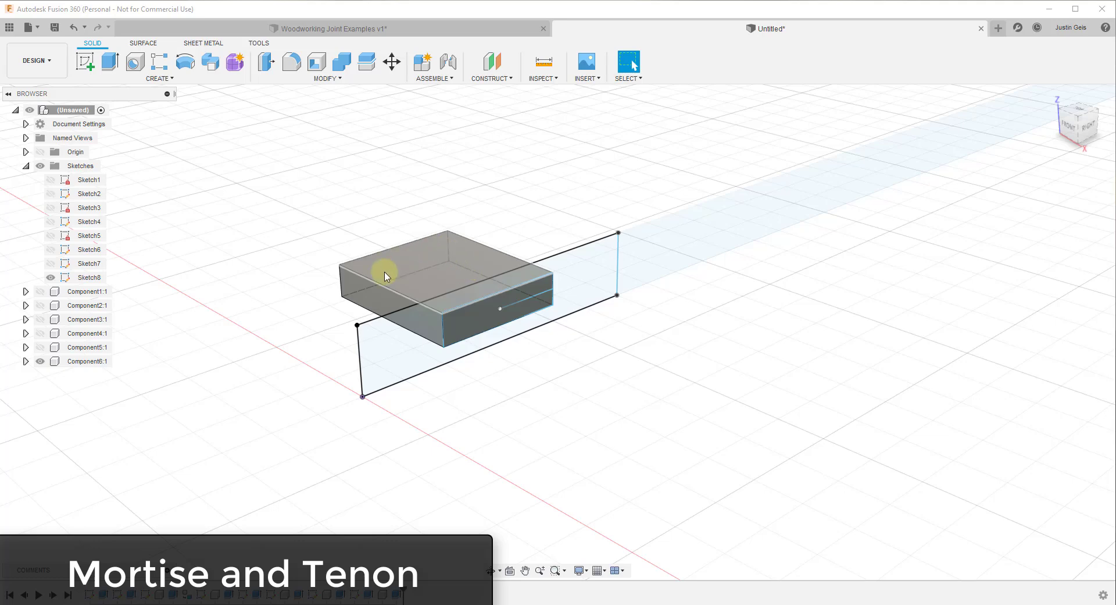
click(39, 348)
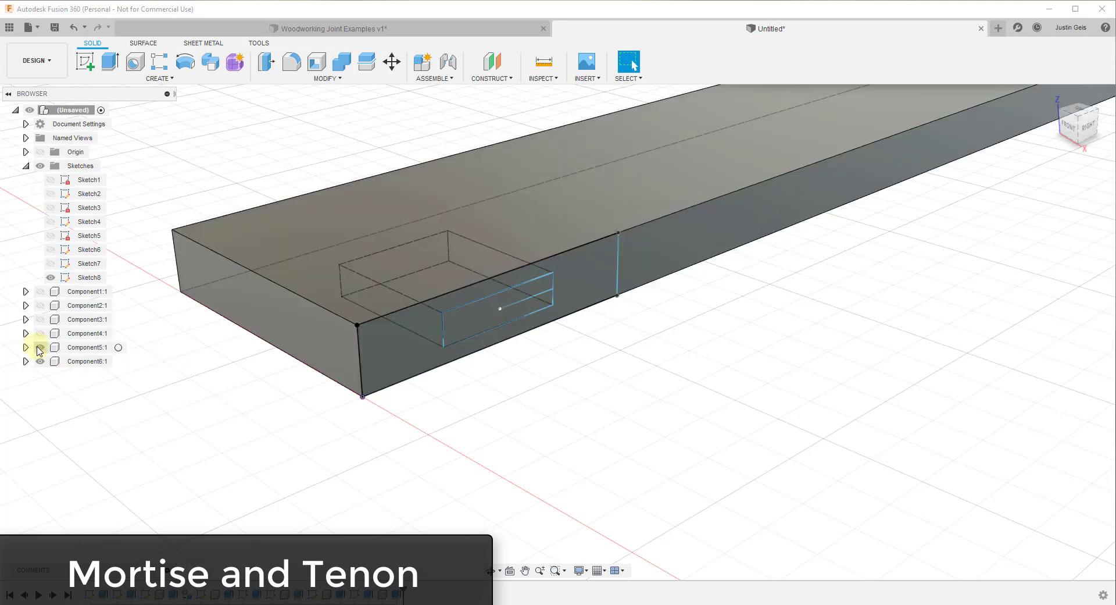
click(40, 348)
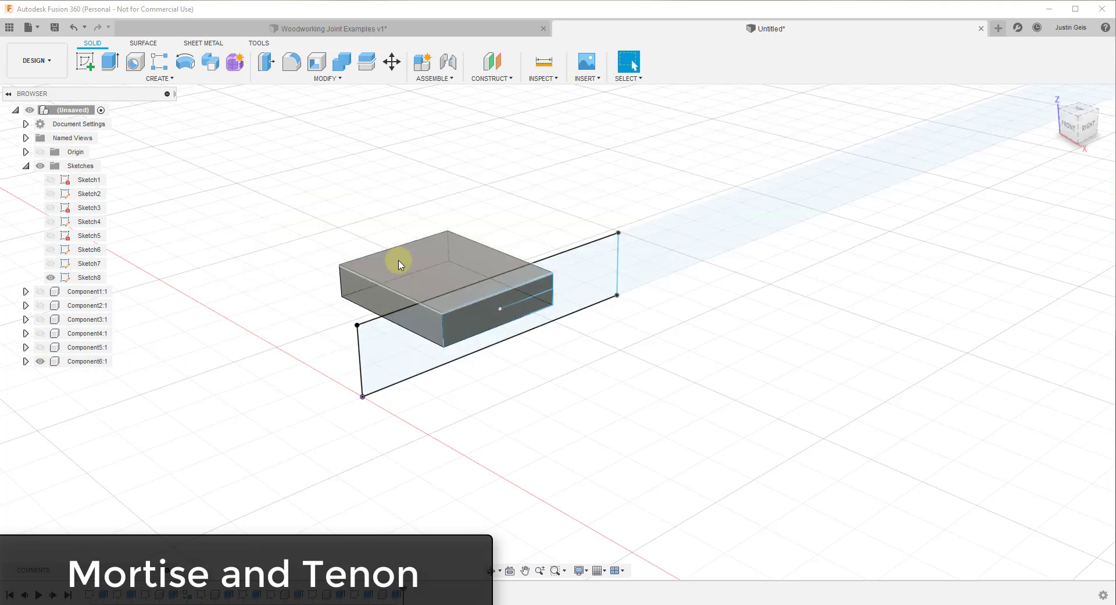
scroll(562, 301, down, 5)
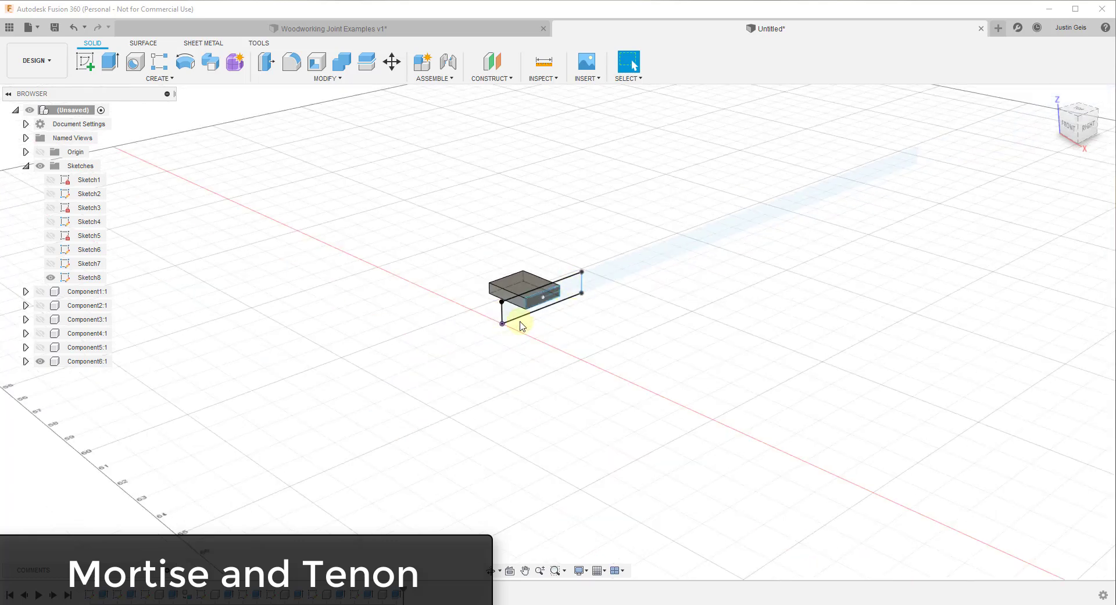
scroll(582, 285, up, 5)
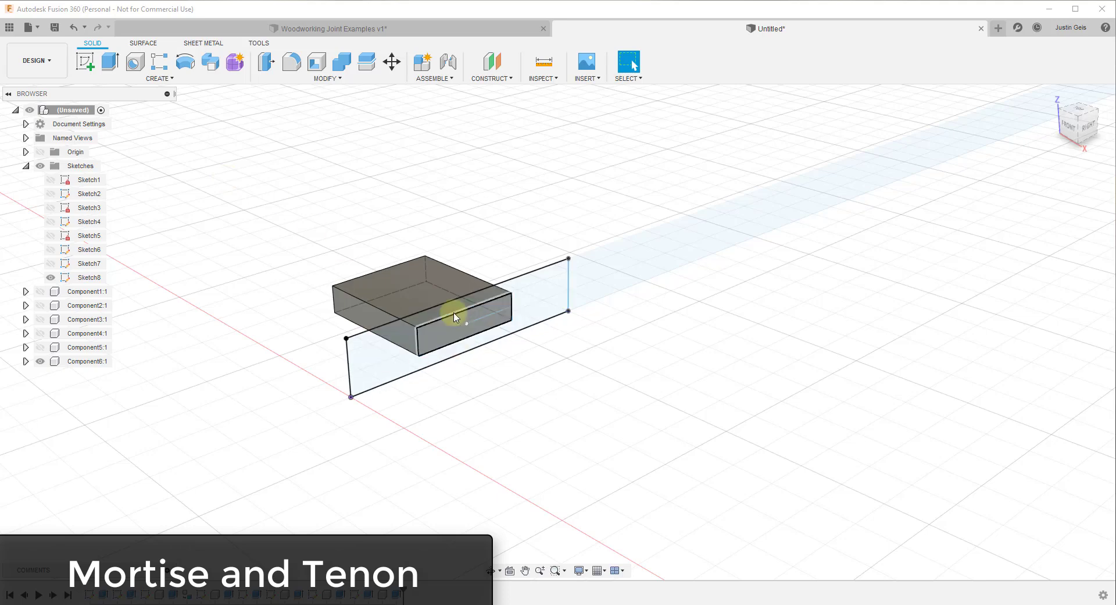
scroll(427, 329, down, 2)
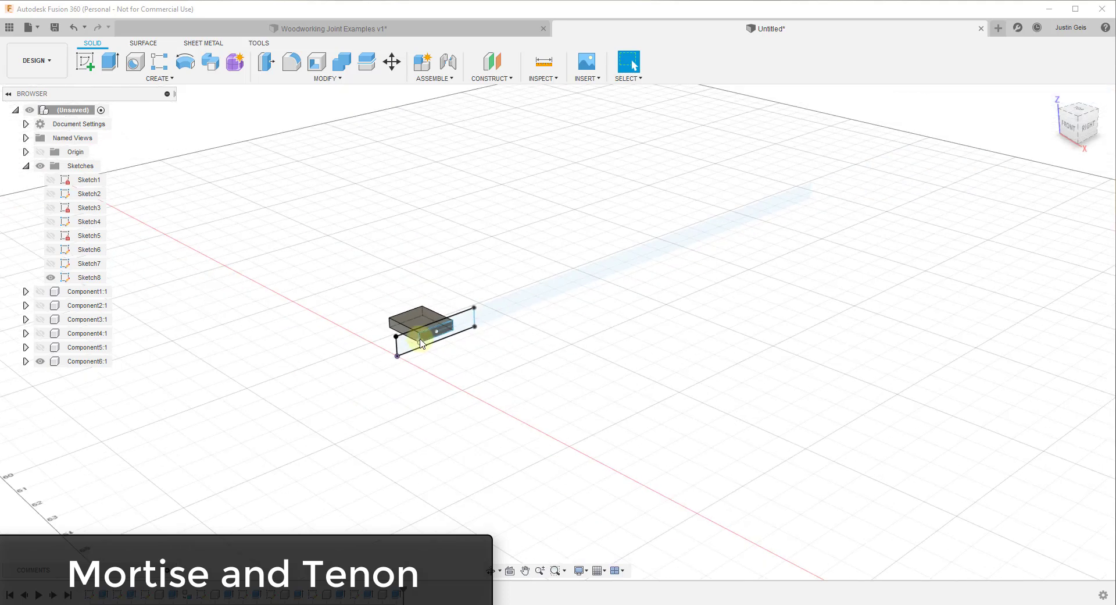
Extrude both regions of Sketch8 away from the tenon by 24-3.5/2 in, joined to the tenon block as the second board.
click(109, 64)
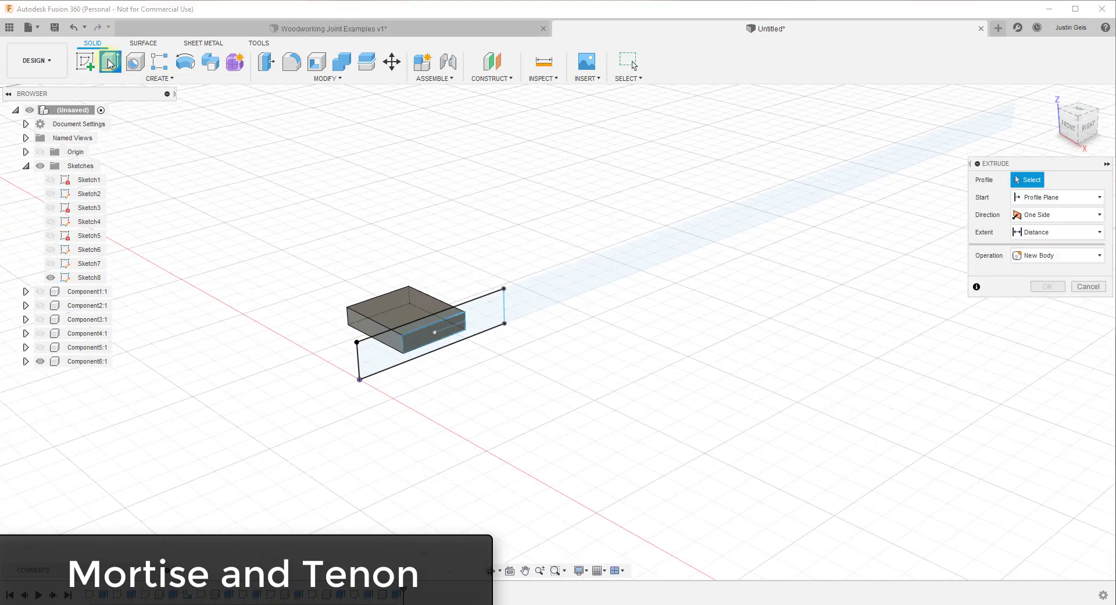
scroll(433, 329, up, 2)
click(418, 332)
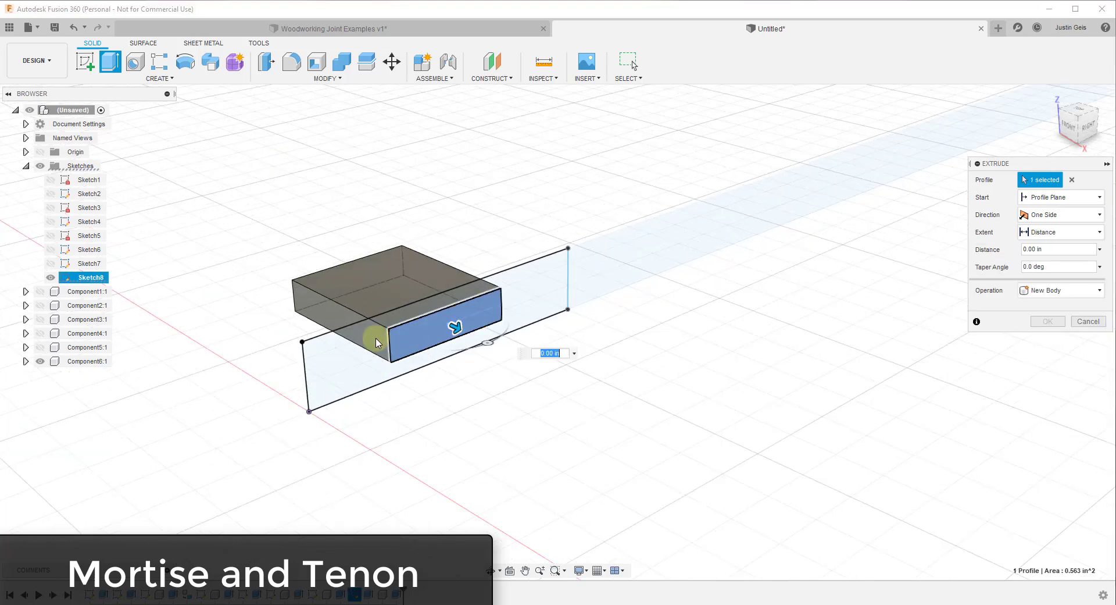
click(369, 351)
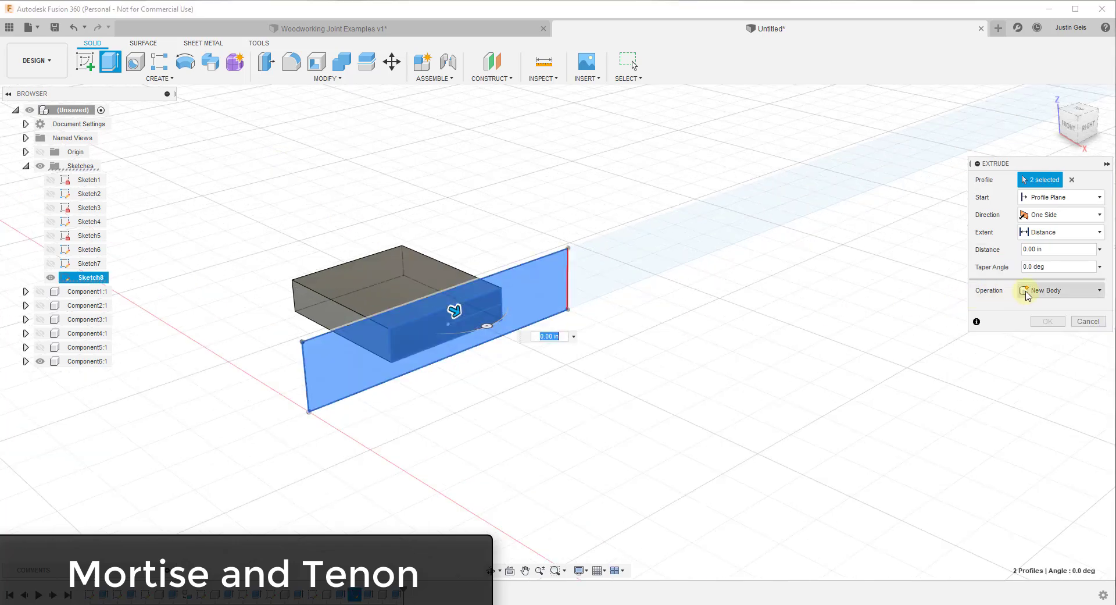
drag(453, 311, 525, 343)
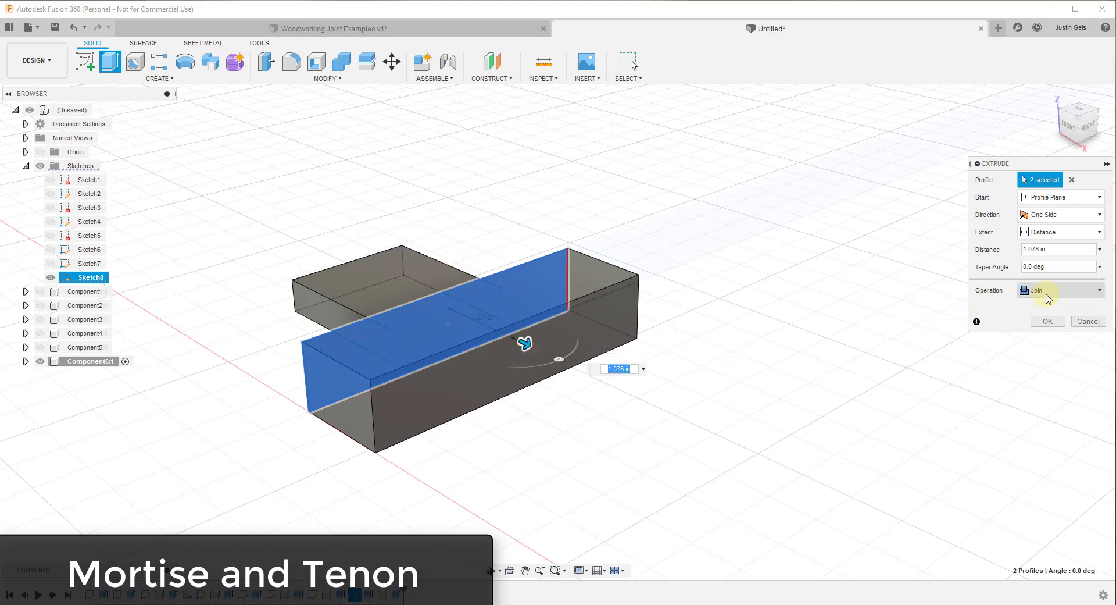
scroll(588, 309, down, 4)
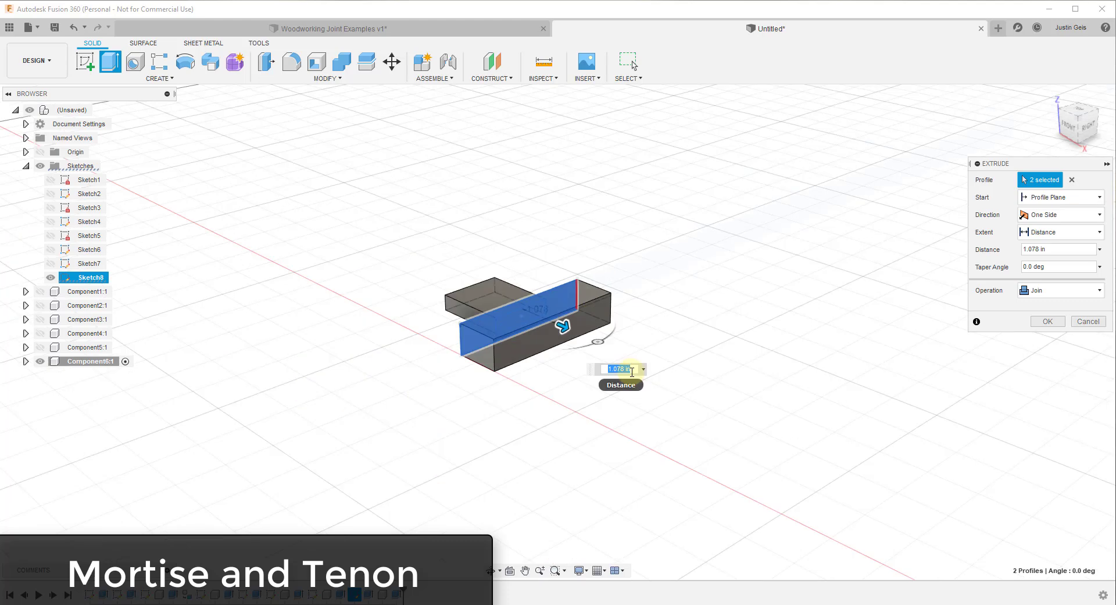
key(Return)
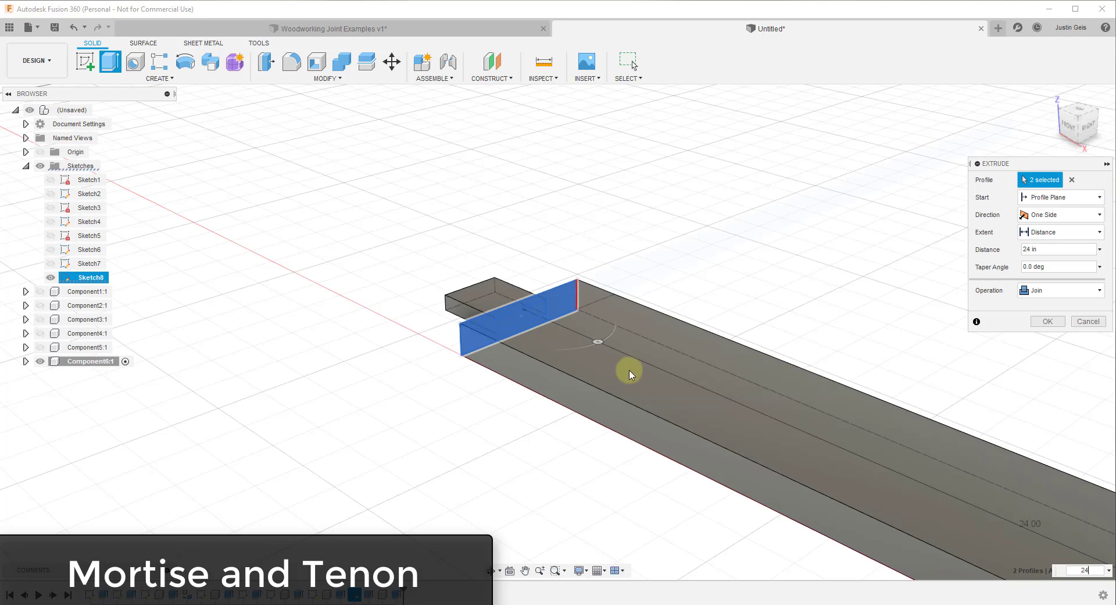
scroll(632, 373, down, 4)
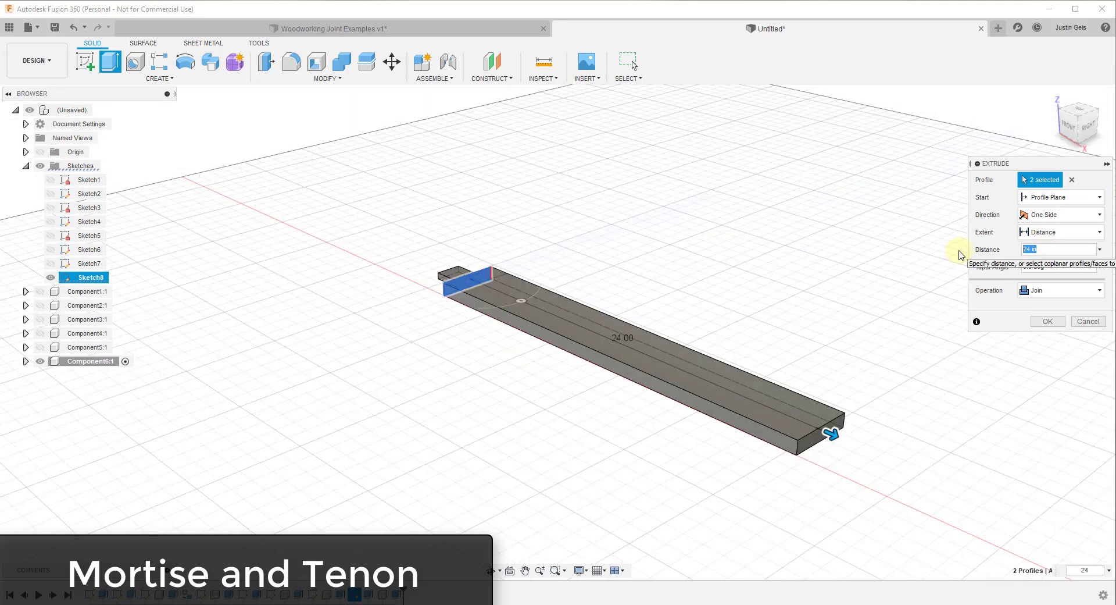
key(Tab)
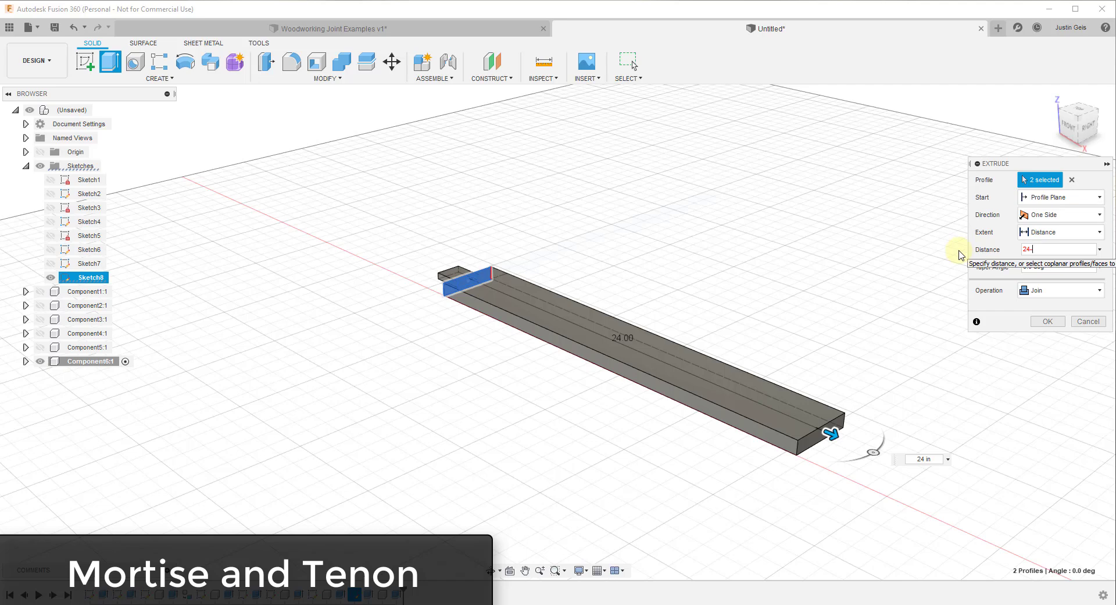
text(.5/2)
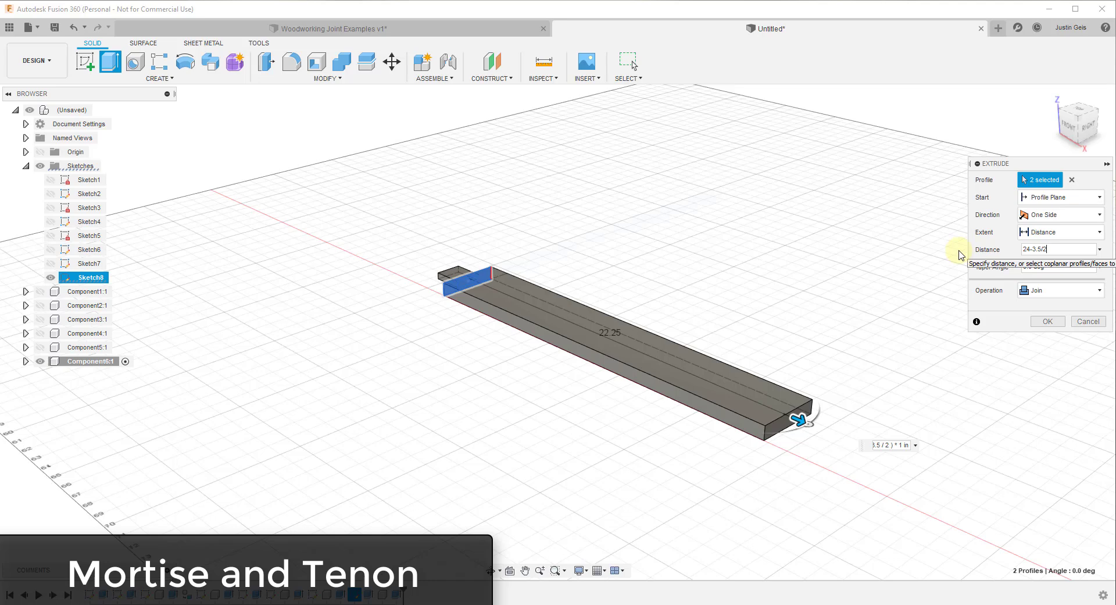
click(1047, 322)
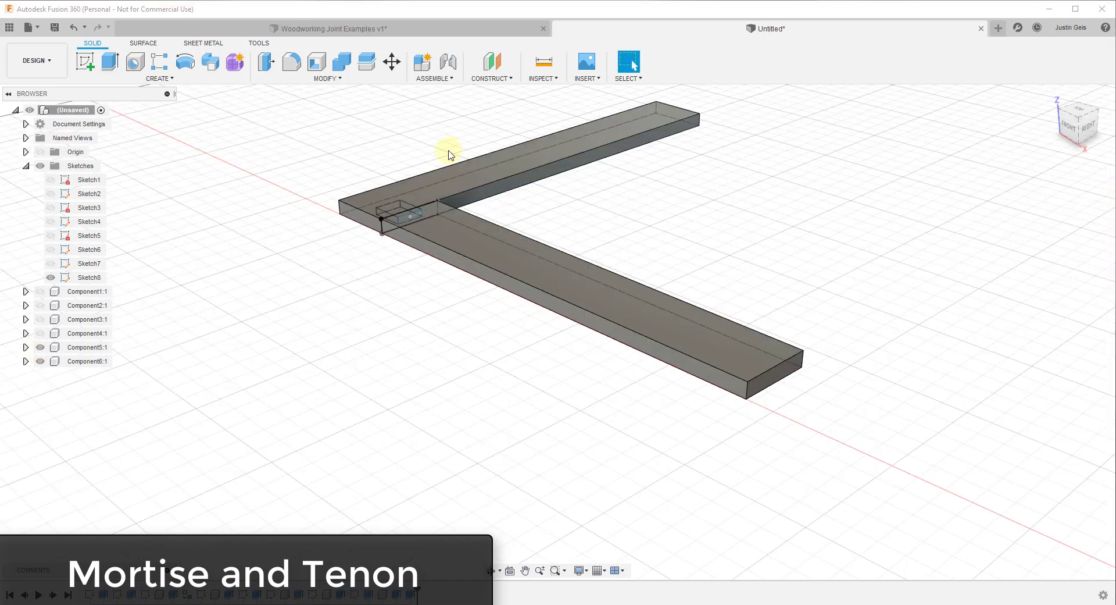
Examine the mortise and tenon corner, highlighting Component6 to check how its tenon sits inside the mortised board.
scroll(436, 195, up, 3)
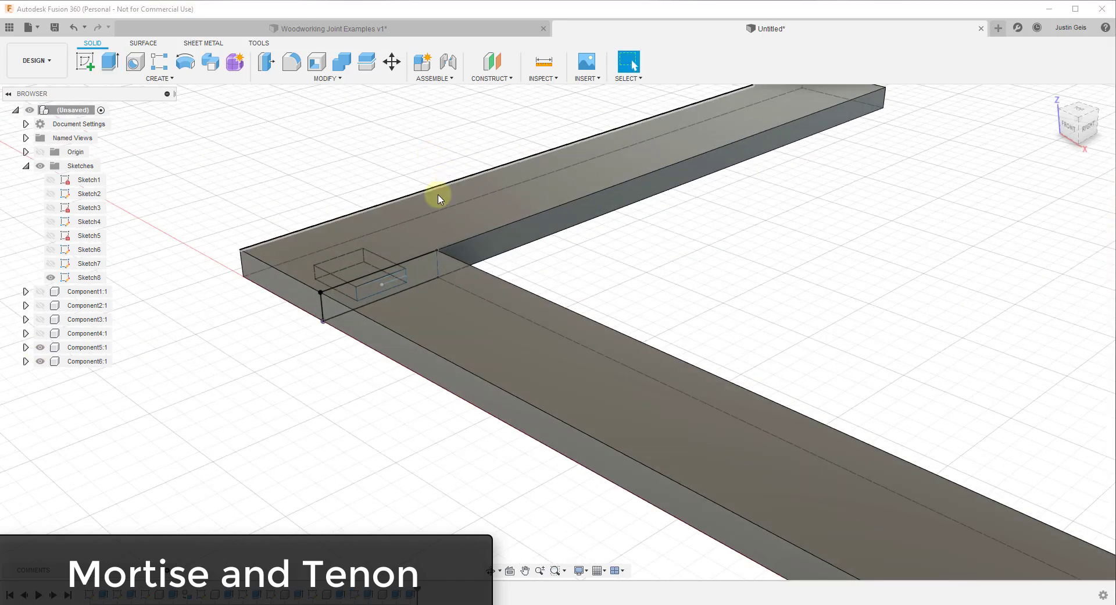
scroll(445, 216, down, 2)
mouse_move(445, 216)
shift+middle_down()
mouse_move(508, 232)
mouse_move(511, 220)
mouse_move(462, 225)
shift+middle_up()
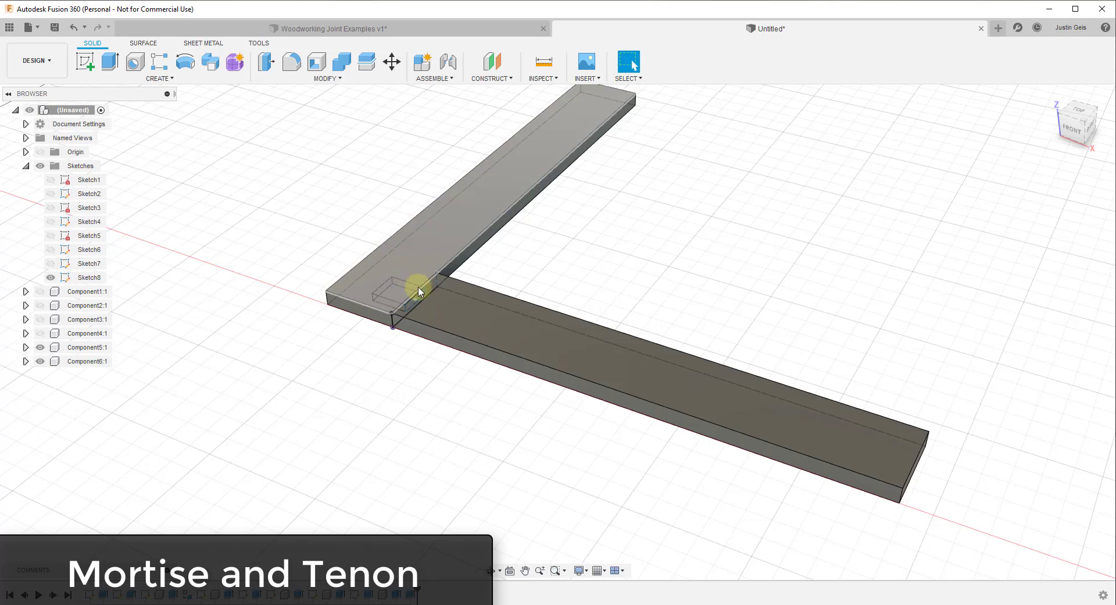
click(87, 361)
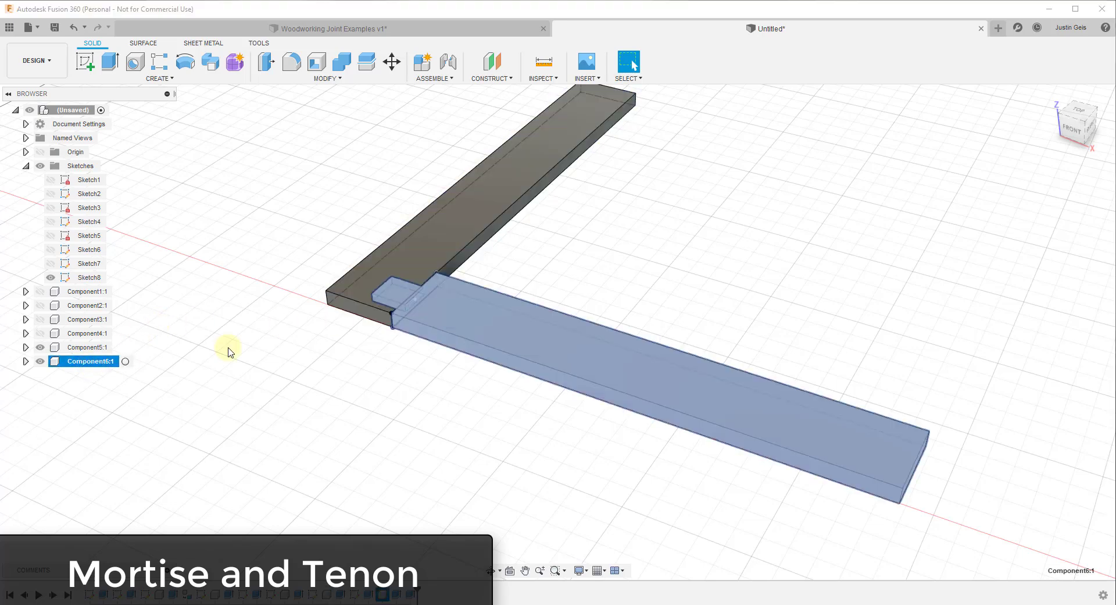
scroll(419, 291, down, 3)
click(659, 250)
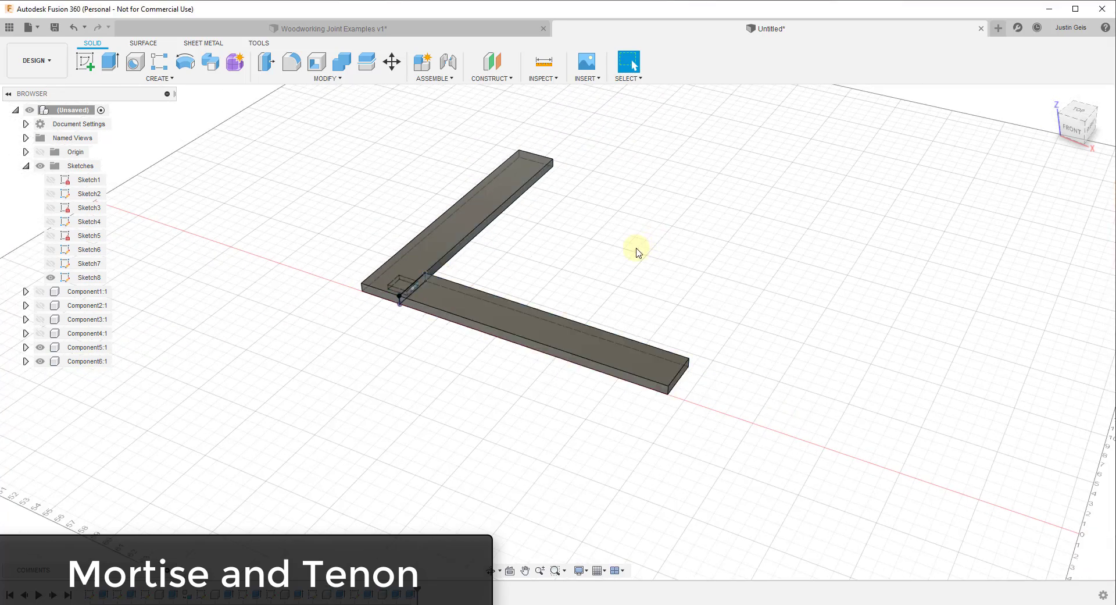
scroll(553, 232, down, 5)
scroll(622, 210, up, 3)
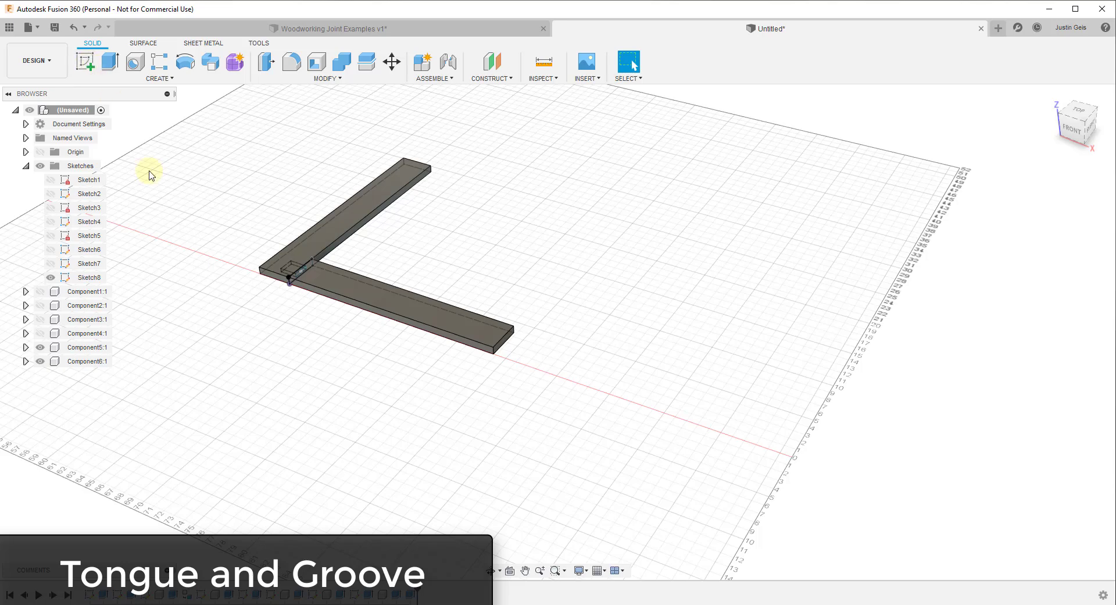
click(296, 273)
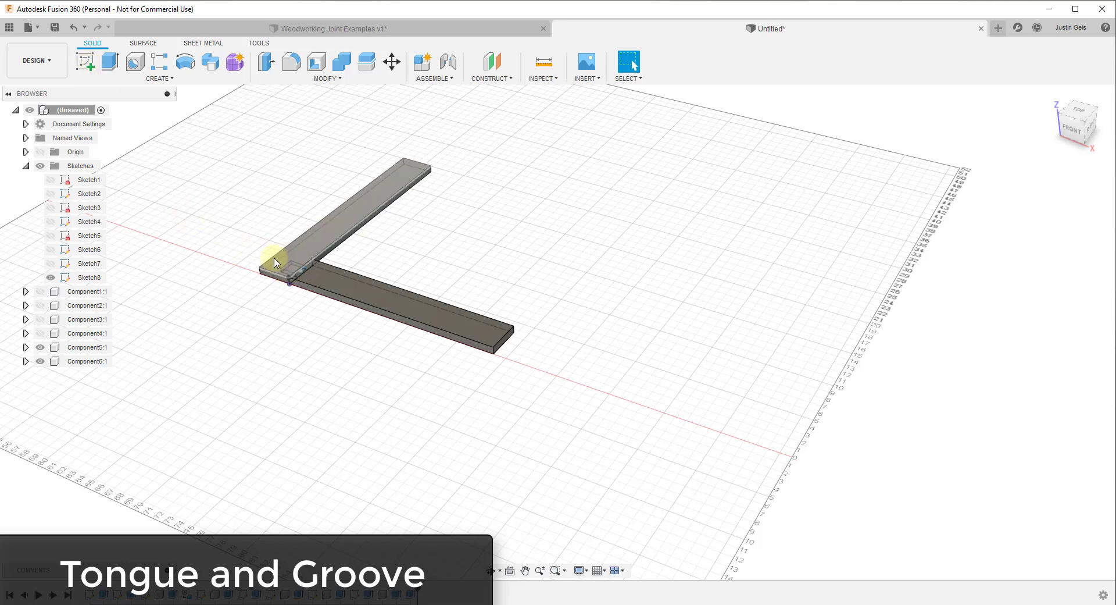
Start a sketch on the front XZ plane and draw a 0.75 in vertical line up from the red axis, beyond the existing boards.
click(85, 64)
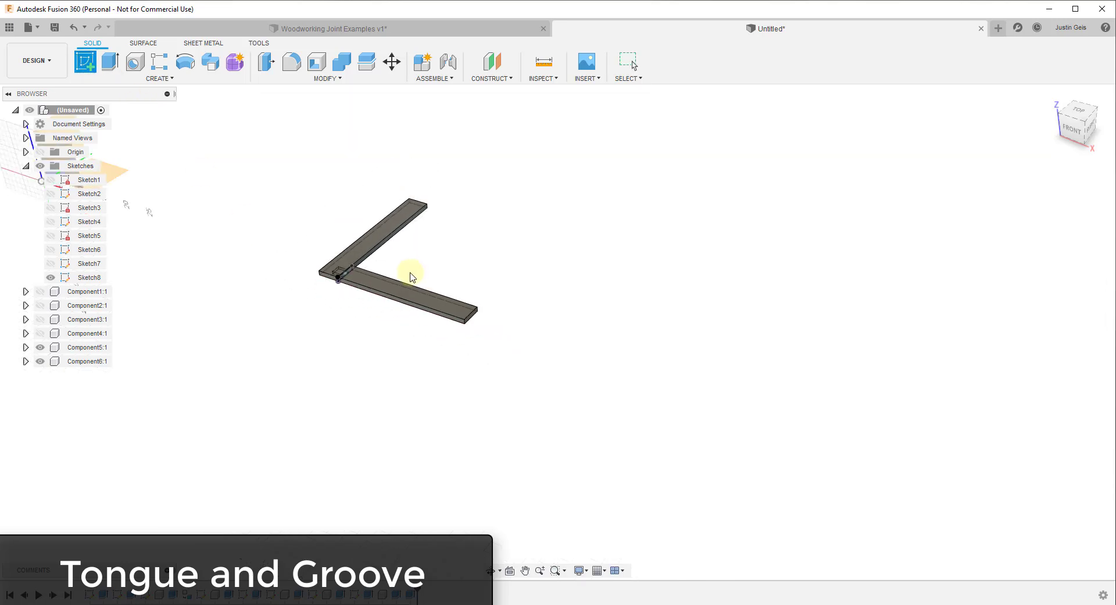
click(182, 192)
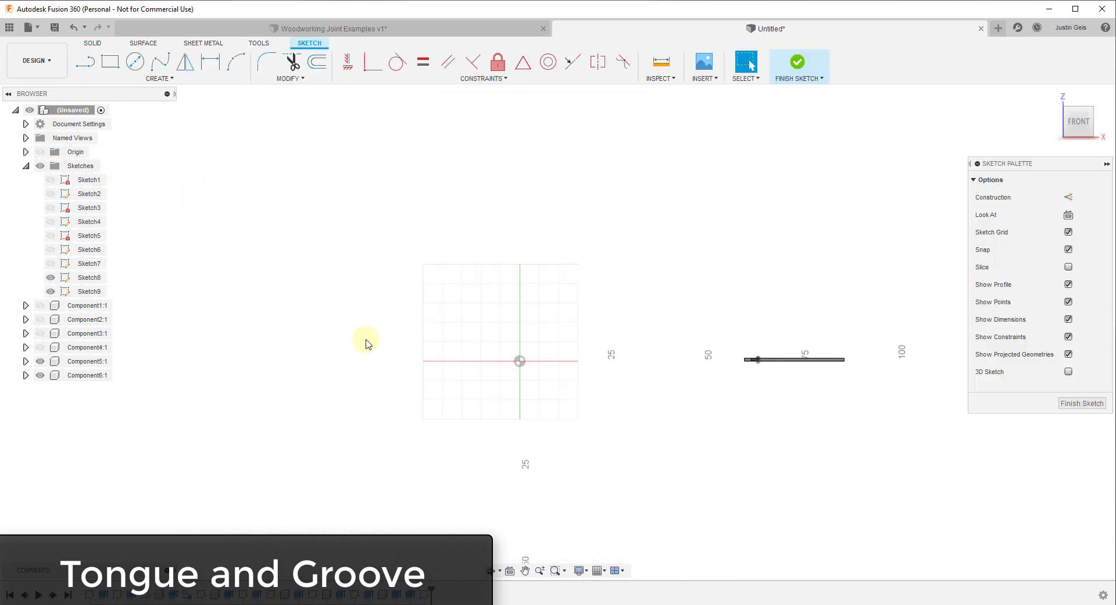
scroll(788, 362, up, 3)
key(l)
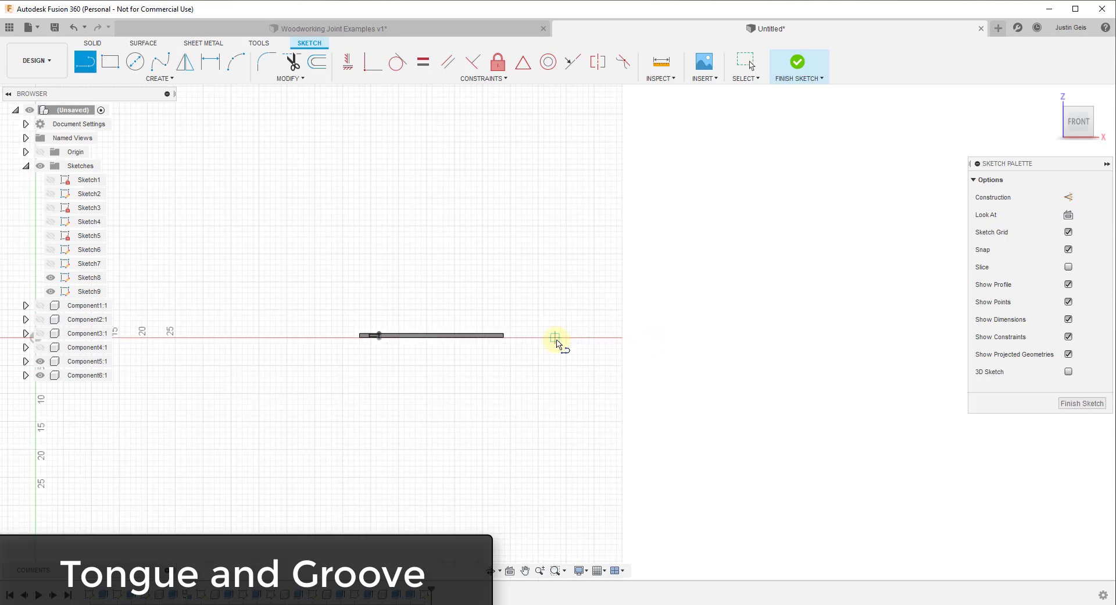
scroll(553, 343, up, 2)
click(533, 336)
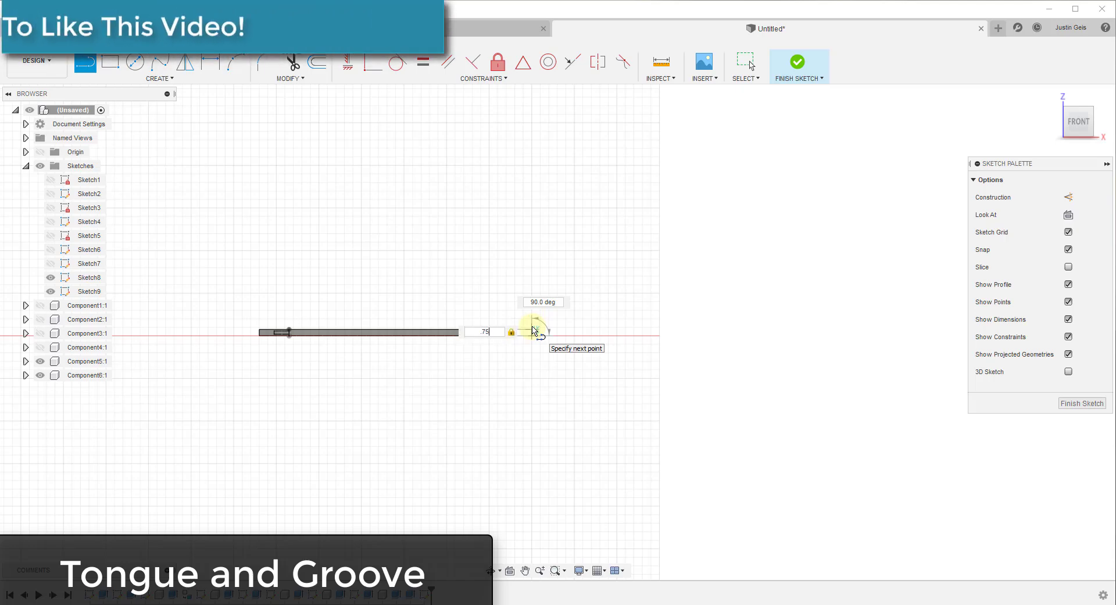
key(Return)
key(Escape)
Draw a 3.5 in horizontal line from the upper end of the 0.75 in vertical line.
scroll(533, 331, up, 4)
key(l)
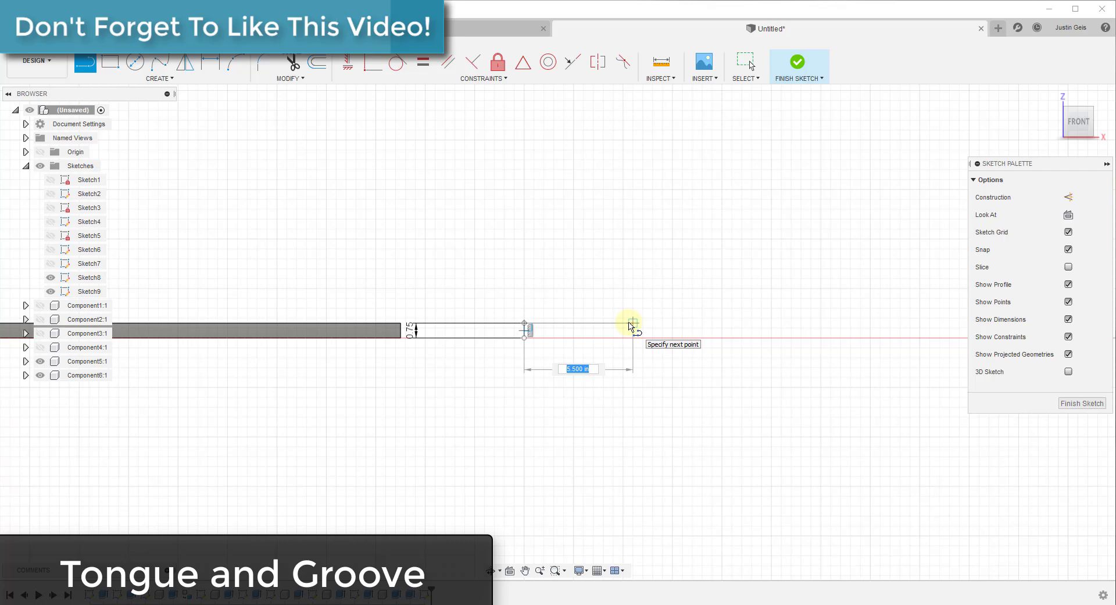
text(3.5)
key(Return)
key(Escape)
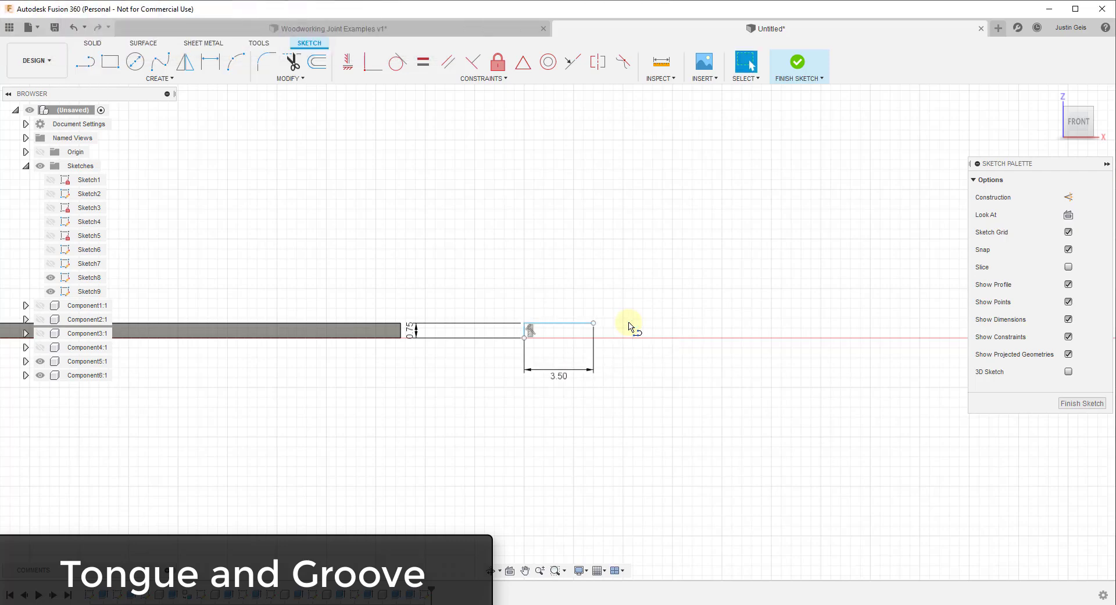
Close the board profile with a rectangle spanning the ends of the two lines and finish the sketch.
scroll(601, 327, up, 1)
key(r)
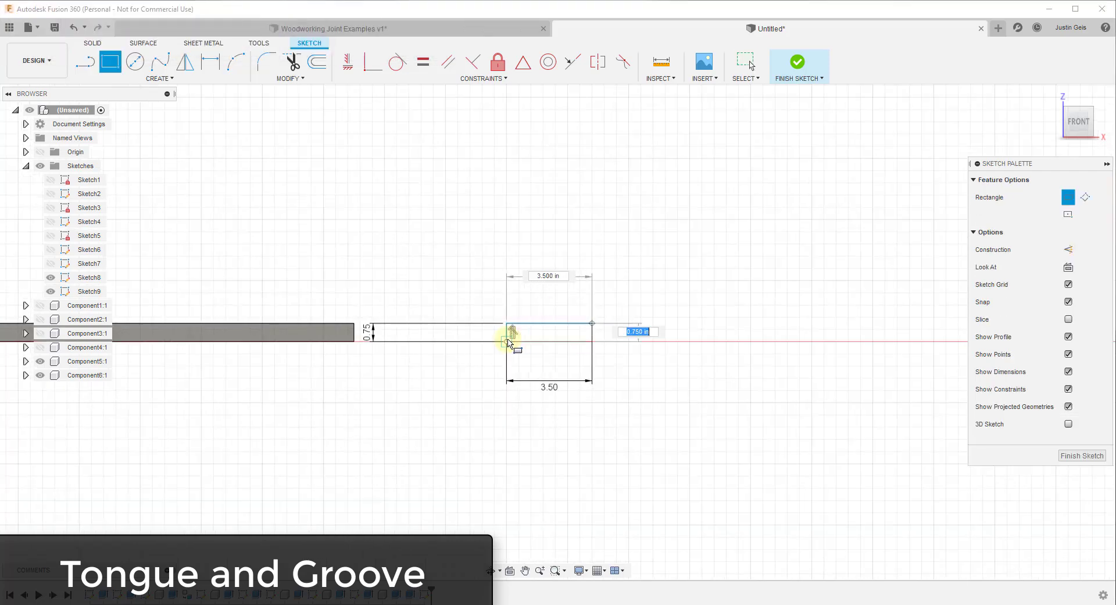
click(512, 333)
click(1067, 459)
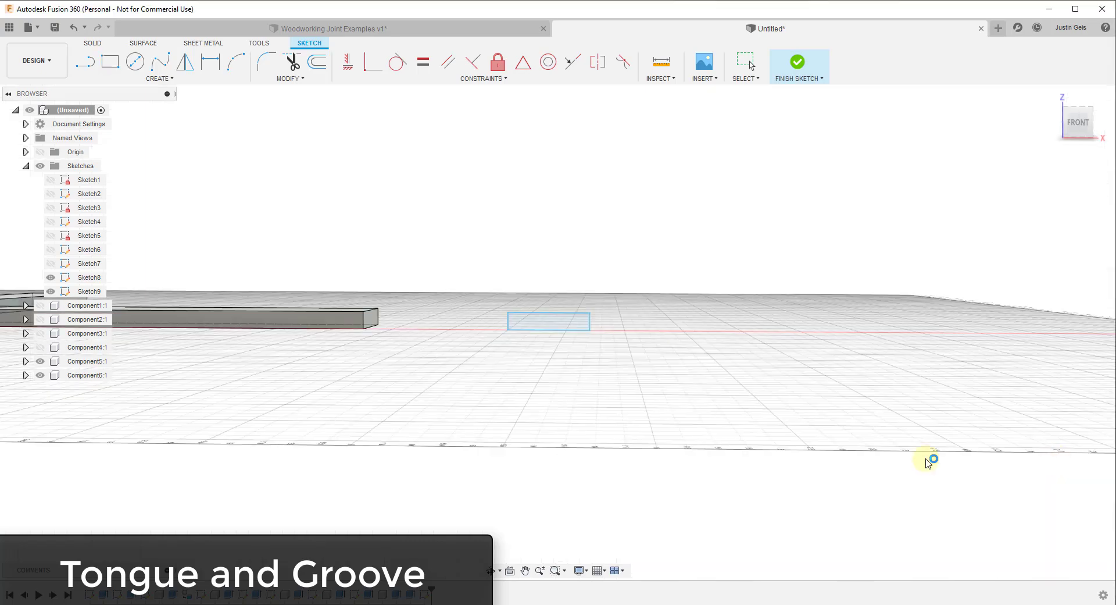
Extrude the new board profile 24 in back, parallel to the mortised board, as a new component.
click(123, 68)
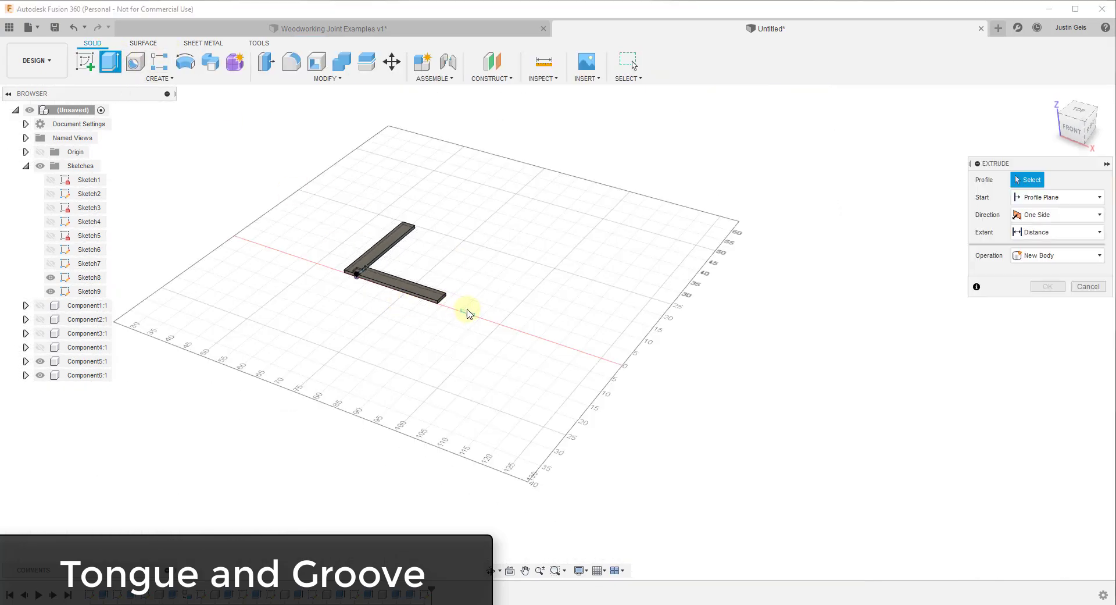
click(467, 316)
drag(469, 311, 548, 250)
text(24)
key(Return)
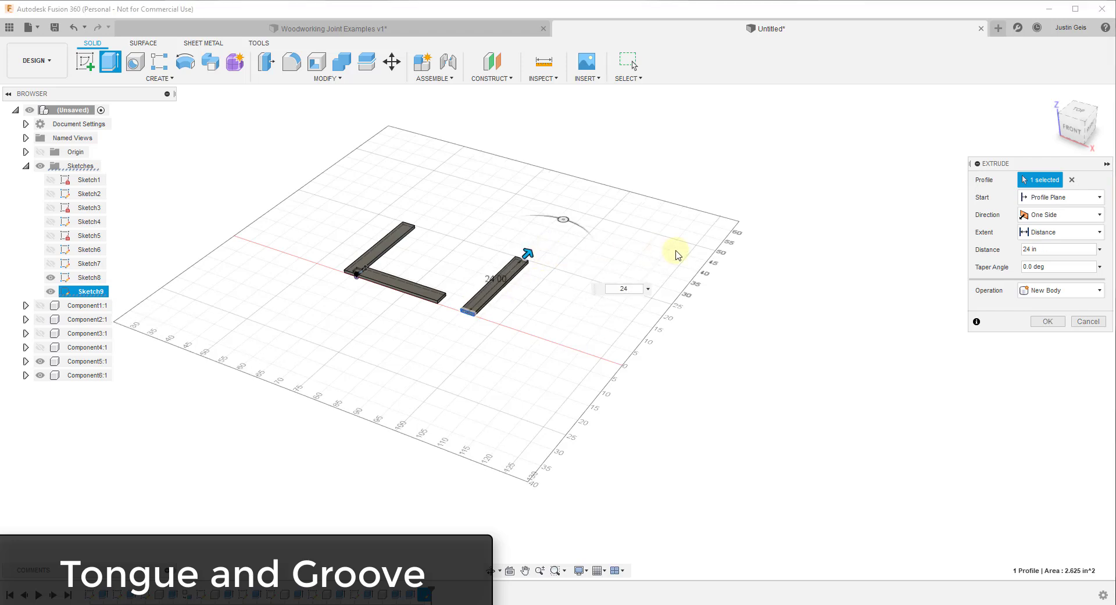
click(1041, 290)
click(1054, 362)
click(1050, 321)
Start a sketch on the new board's front end face and draw a 0.5 in horizontal line inward from its right edge's midpoint.
scroll(494, 279, up, 6)
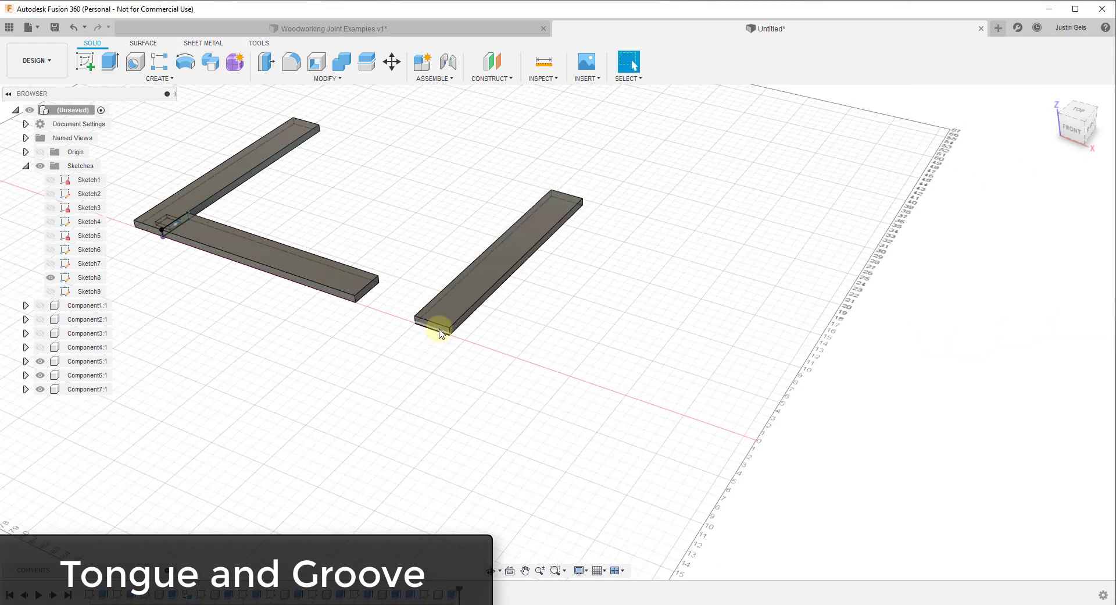
scroll(439, 332, up, 5)
scroll(464, 273, down, 4)
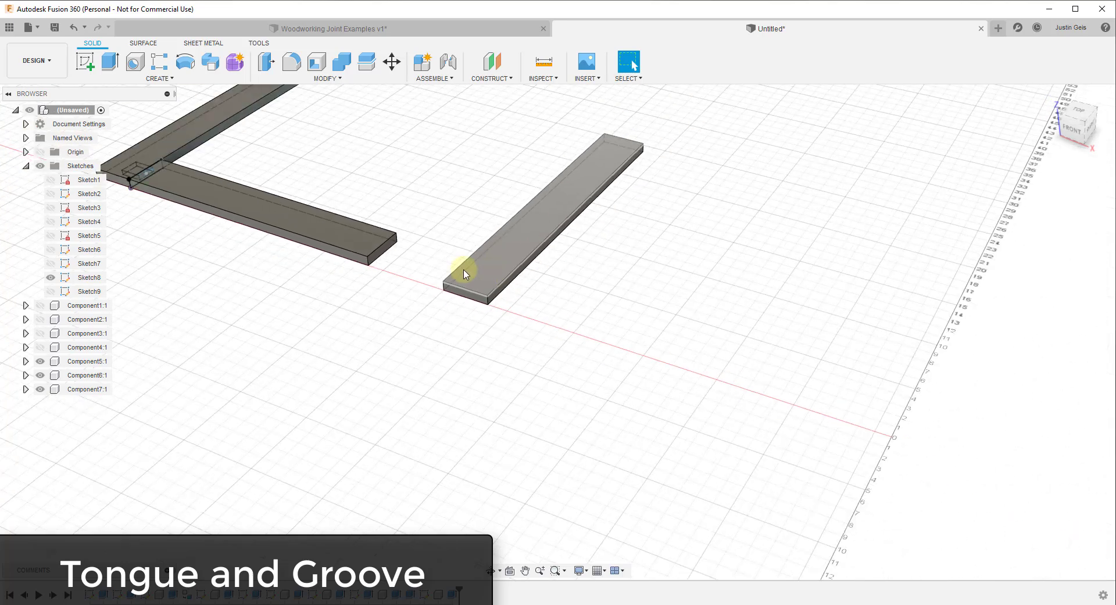
click(92, 65)
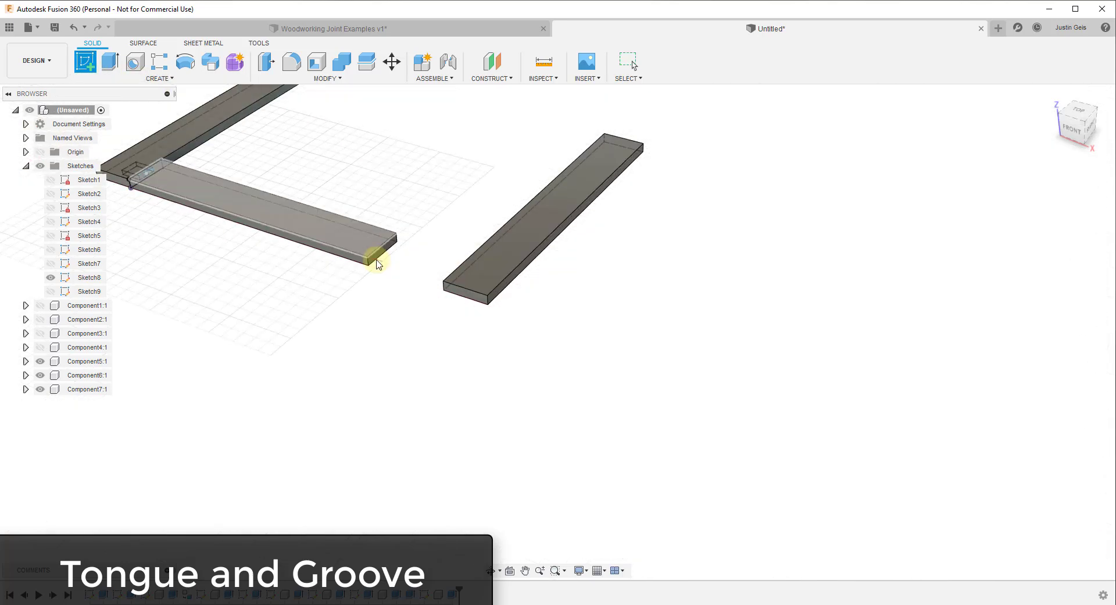
click(480, 303)
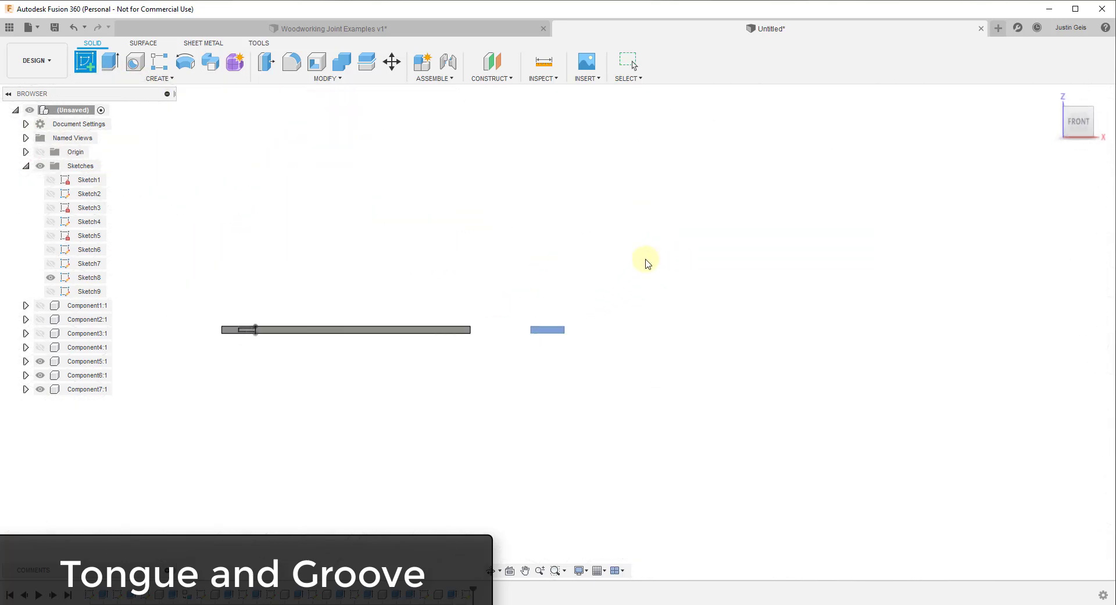
scroll(551, 326, up, 5)
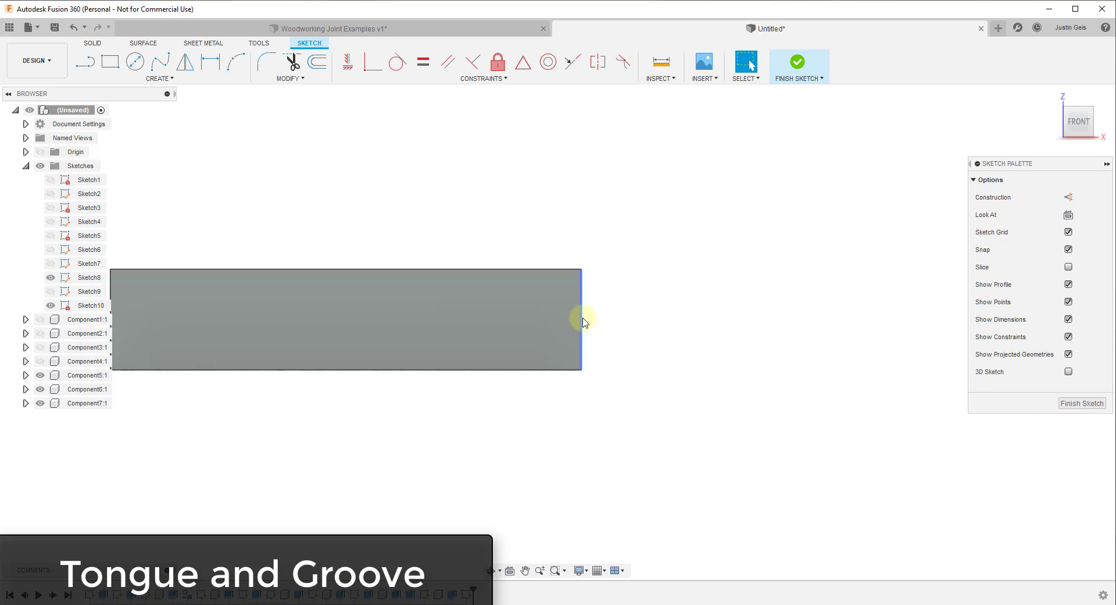
key(l)
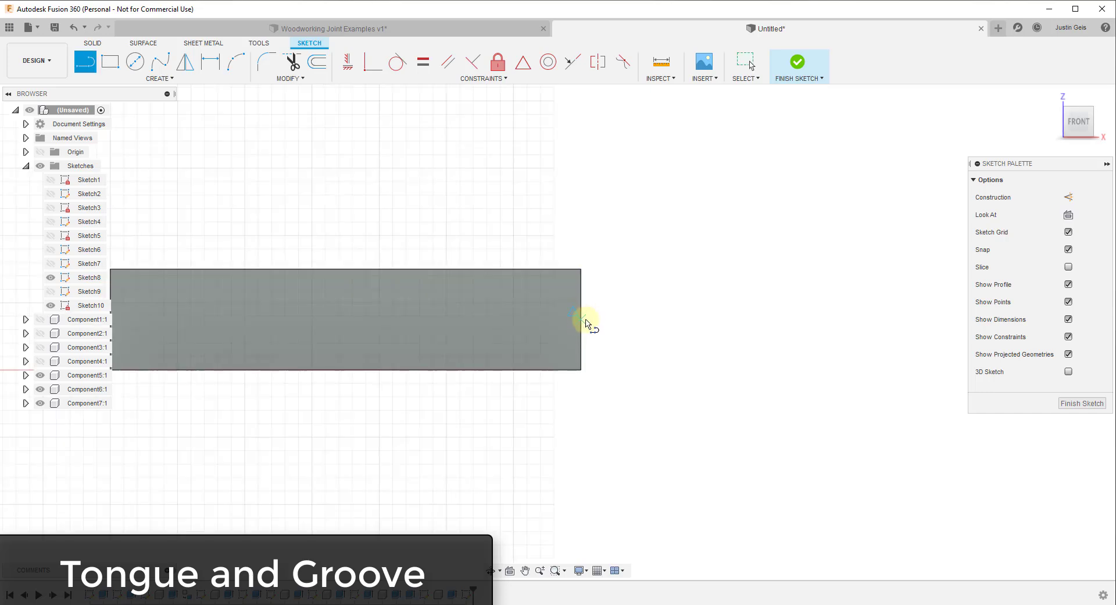
click(582, 322)
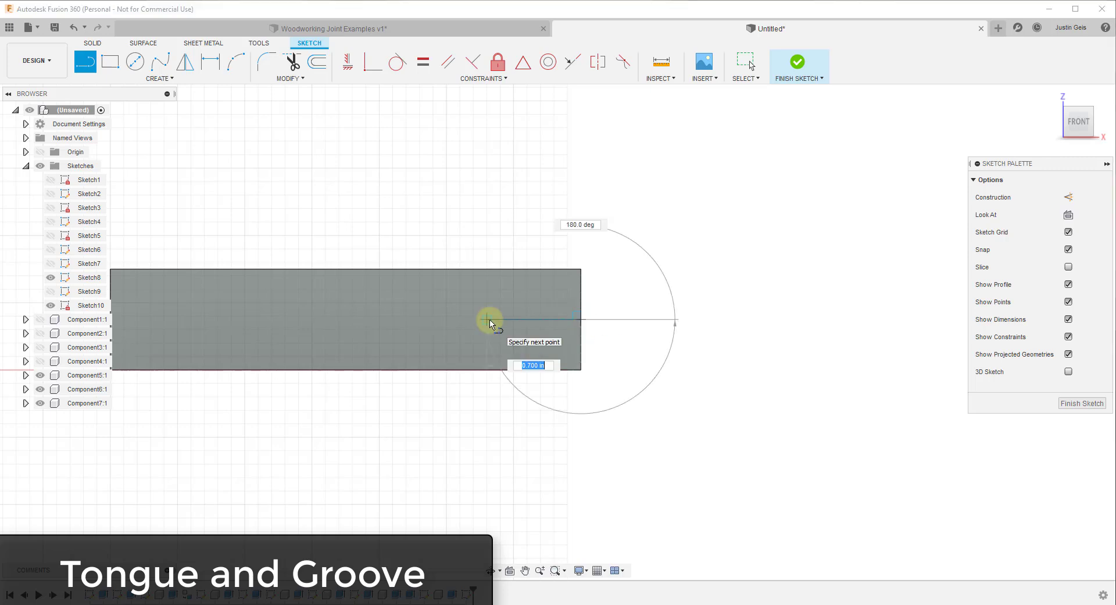
key(Tab)
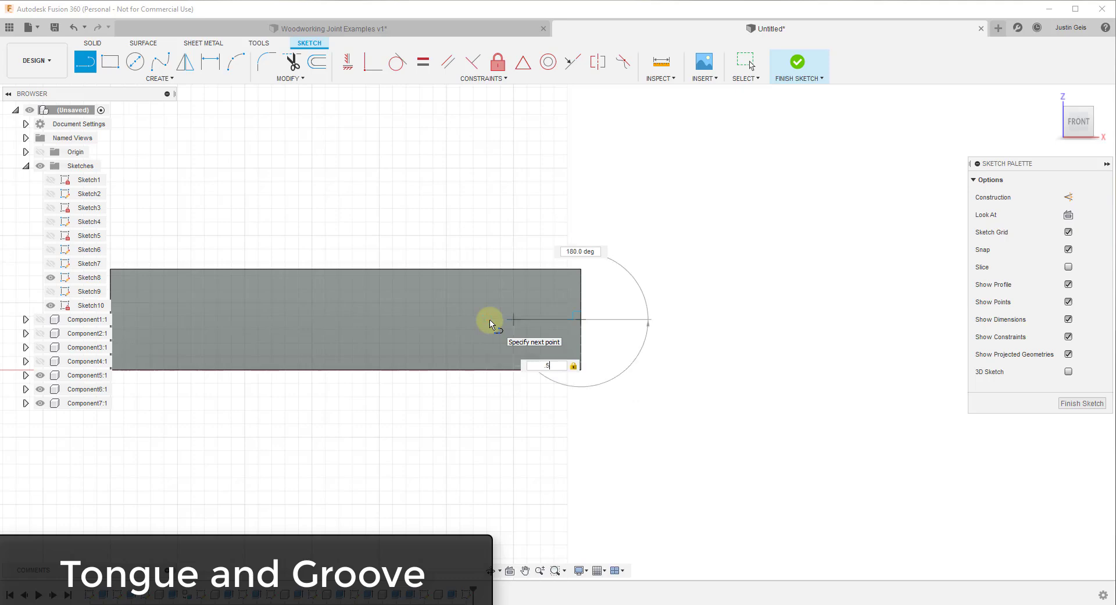
key(Return)
key(Escape)
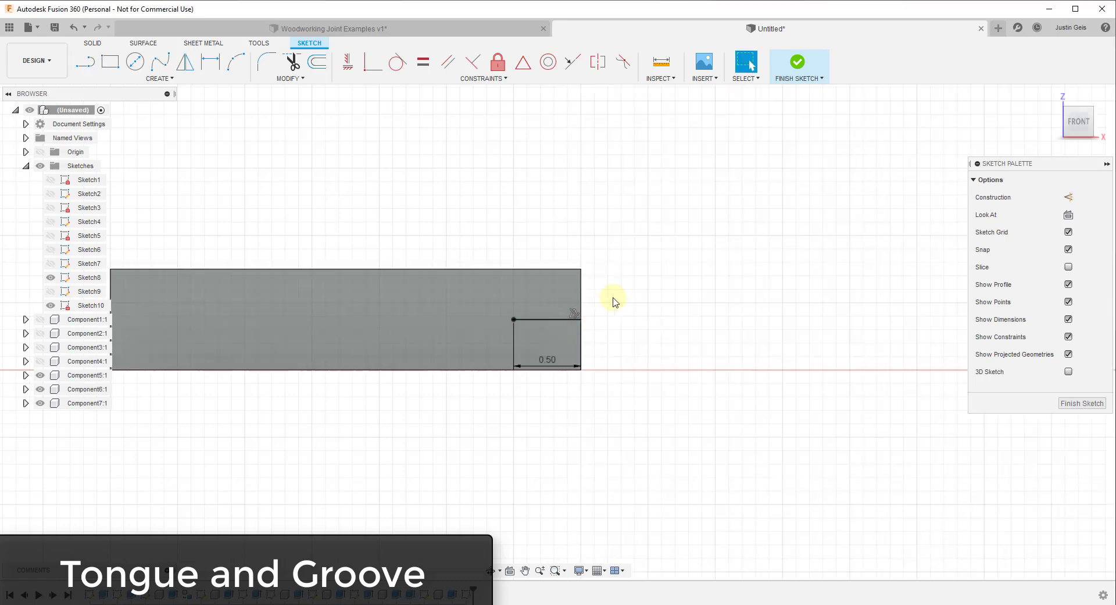
Draw a vertical line upward from the inner end of the 0.5 in line with a length of .75/3/2.
scroll(588, 301, up, 5)
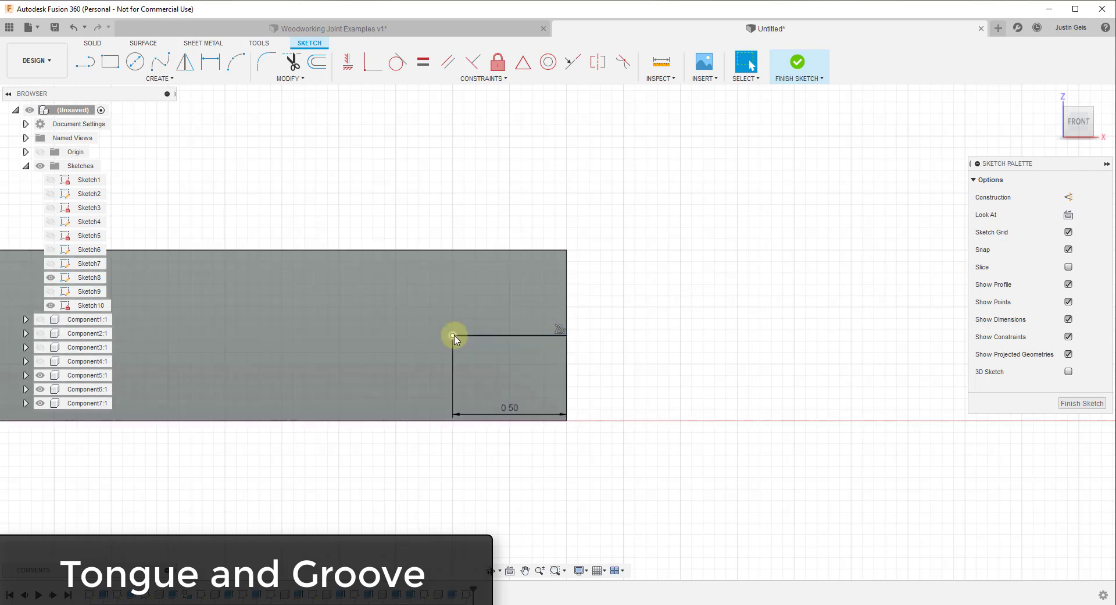
key(l)
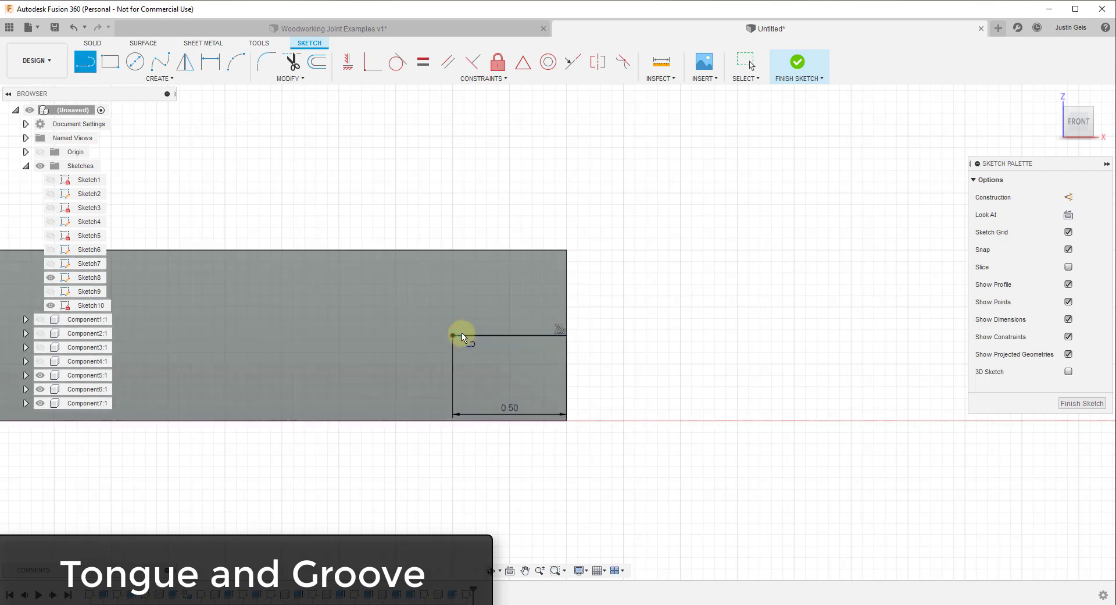
click(453, 336)
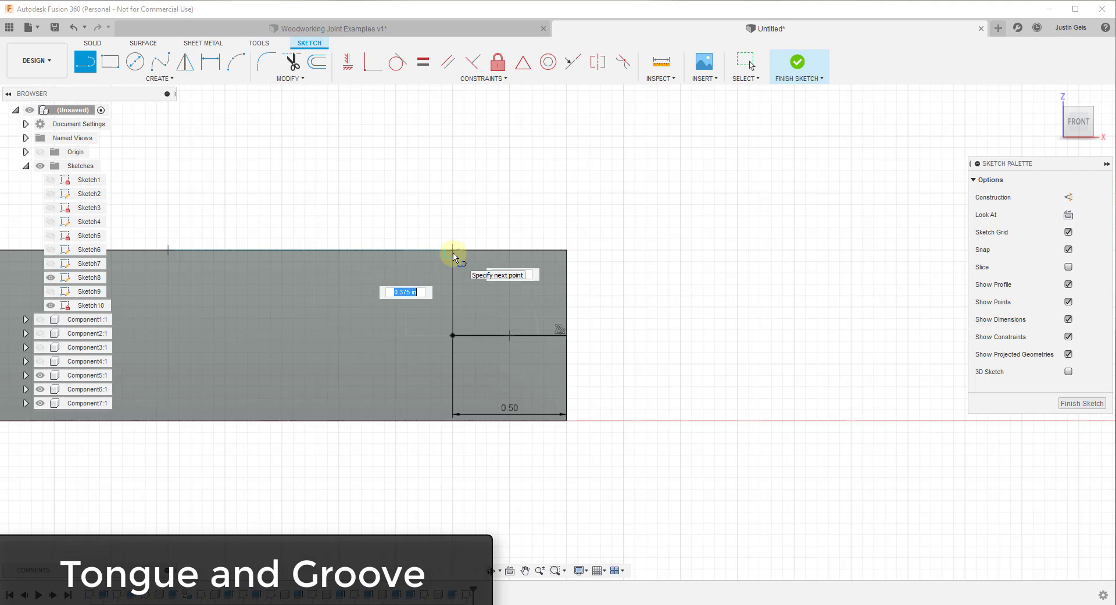
key(Tab)
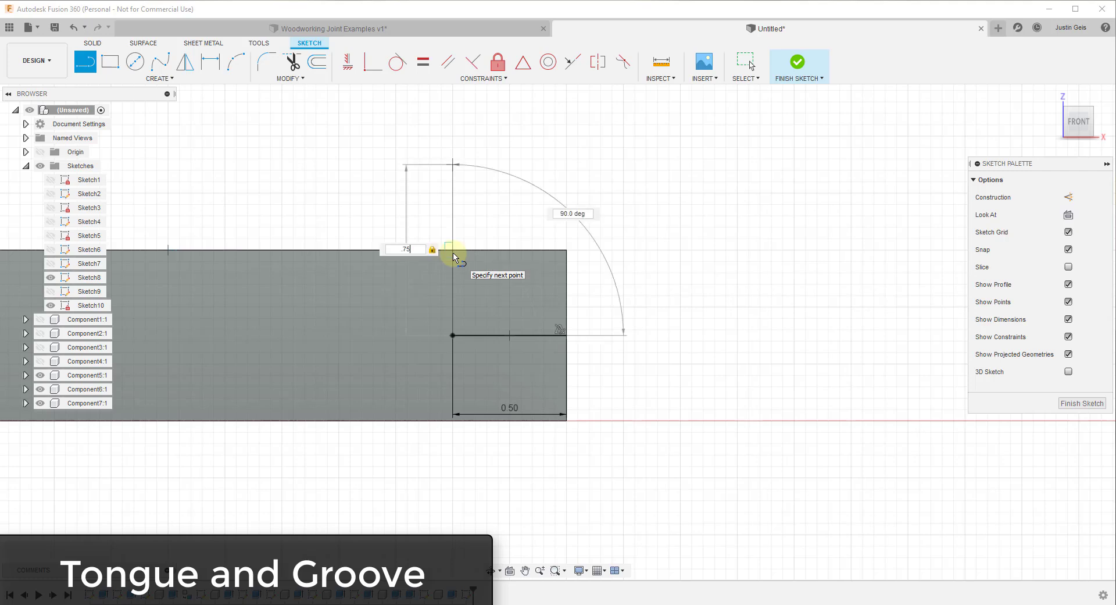
text(/3)
key(Tab)
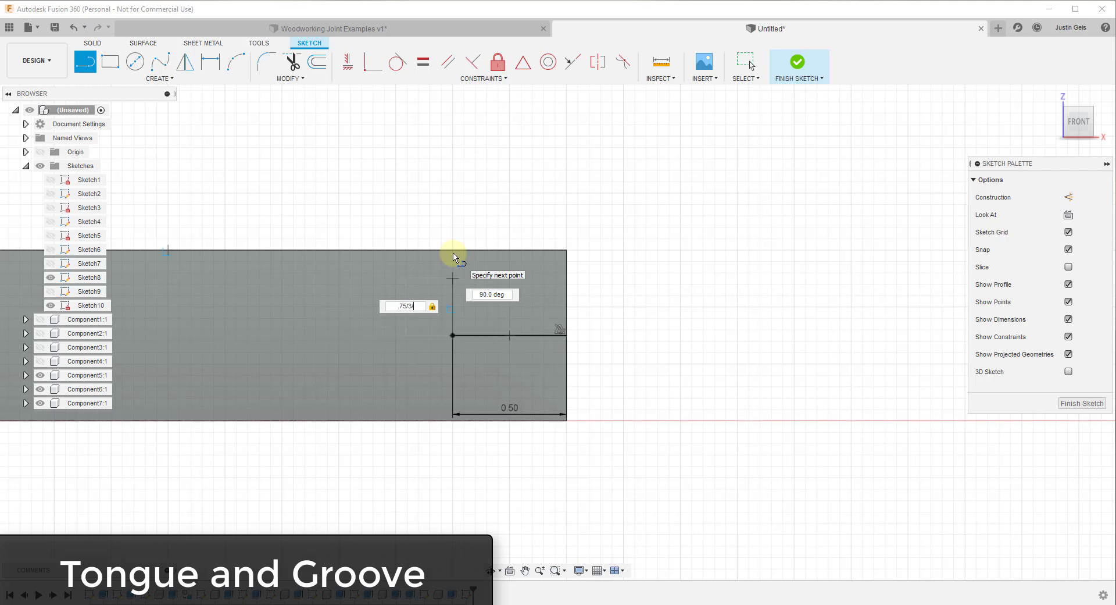
key(Tab)
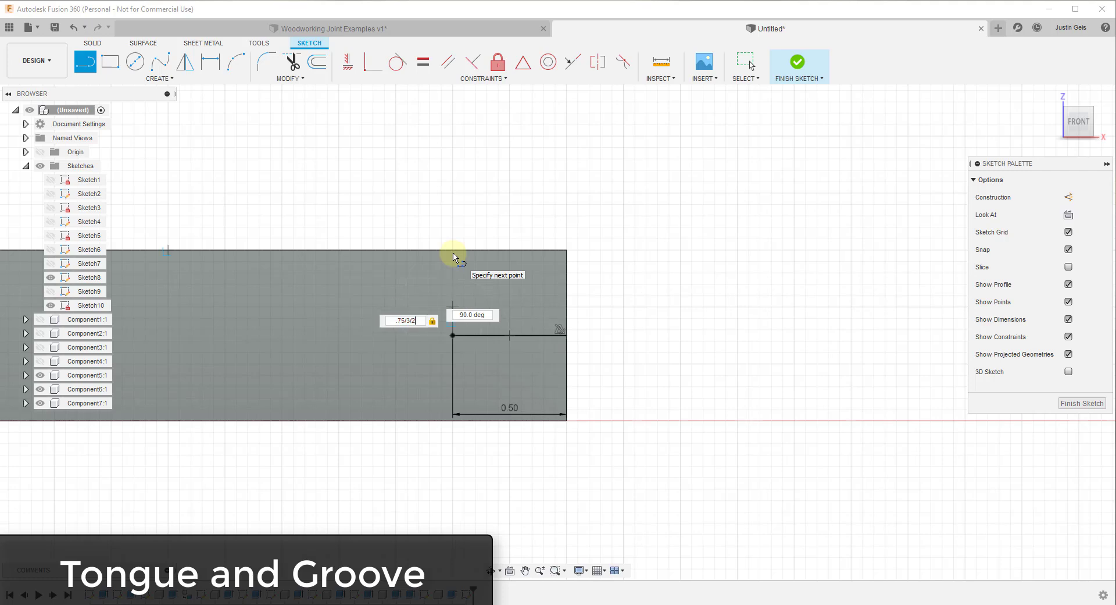
key(Return)
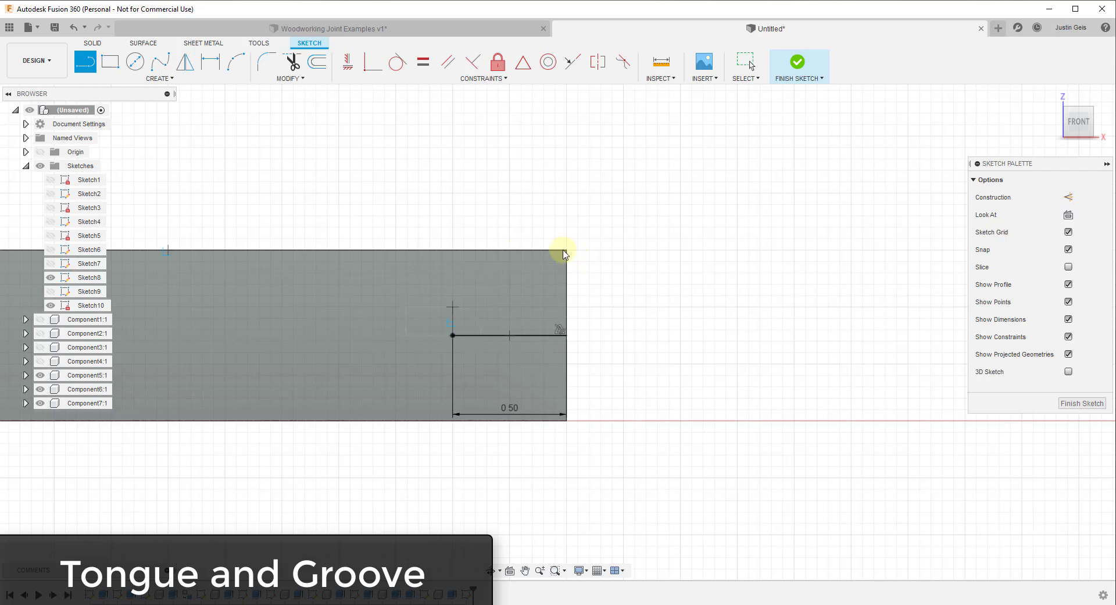
key(Escape)
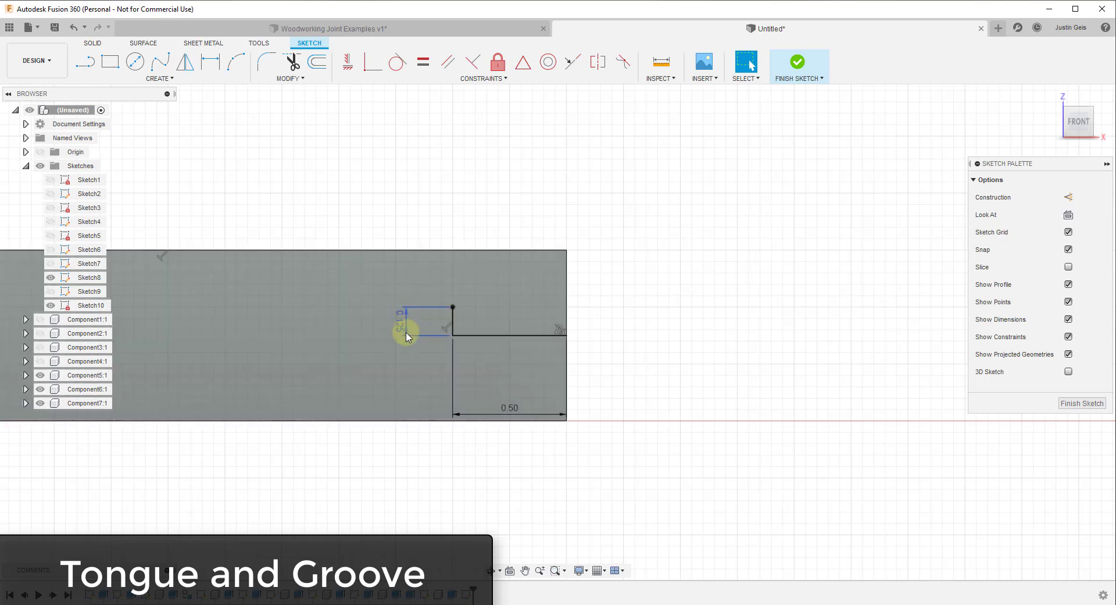
Draw a 0.125 in line downward from the 0.5 in line's inner end and continue it horizontally to the board's right edge.
key(l)
click(453, 337)
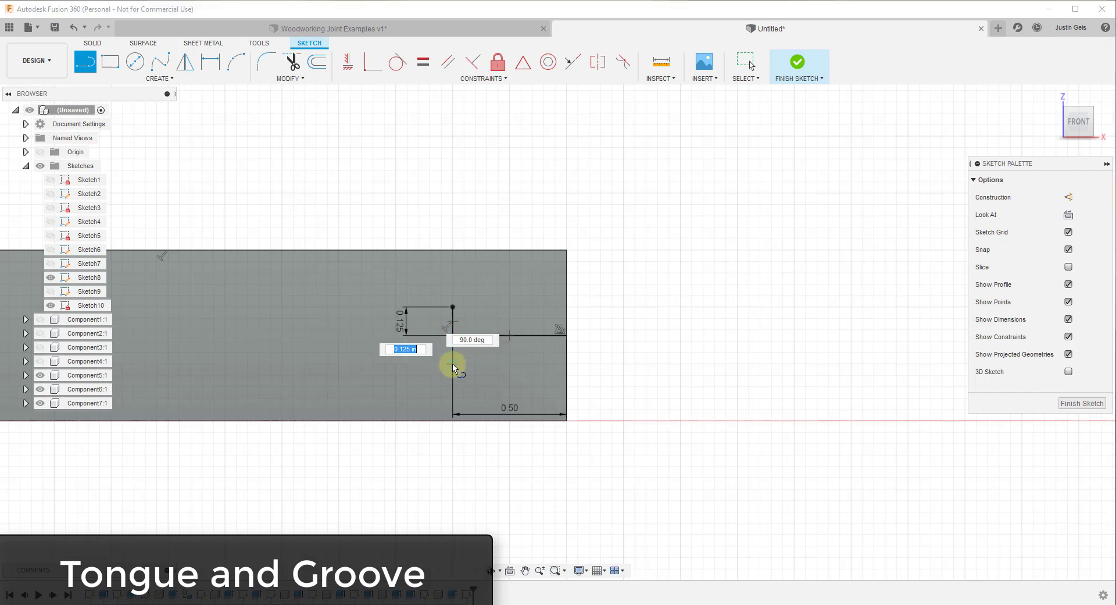
click(452, 367)
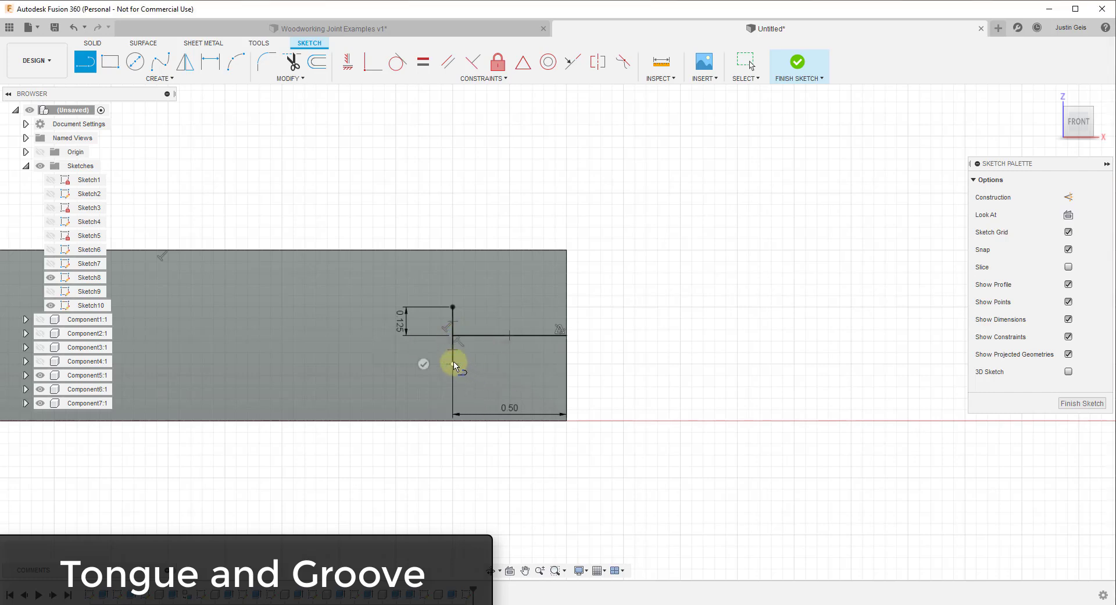
click(567, 365)
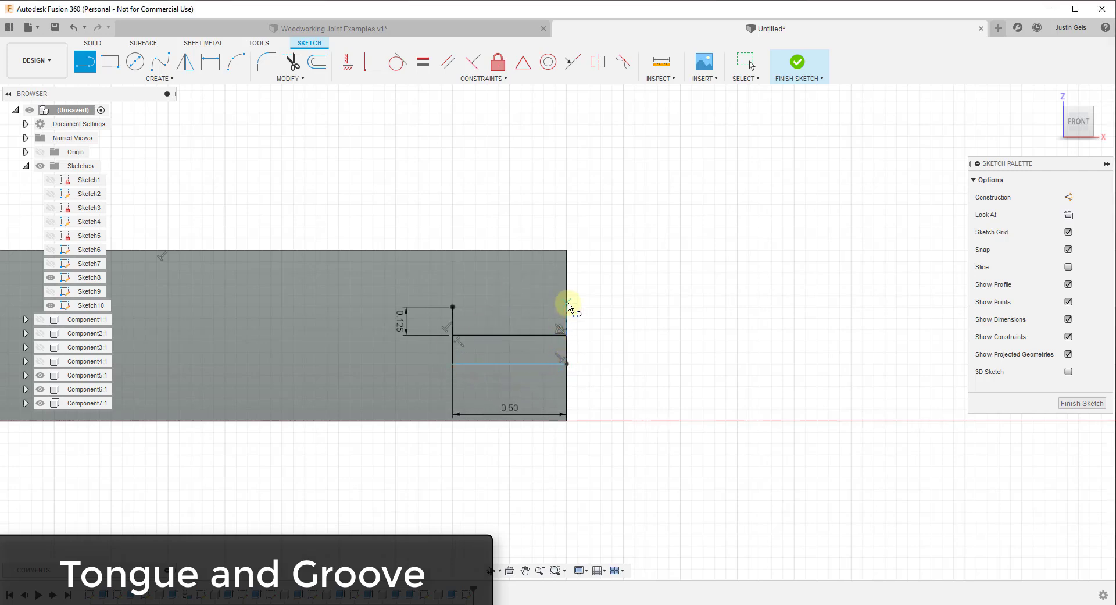
Draw a rectangle from the upper vertical line's top end to the lower line's outer end and finish the sketch.
key(r)
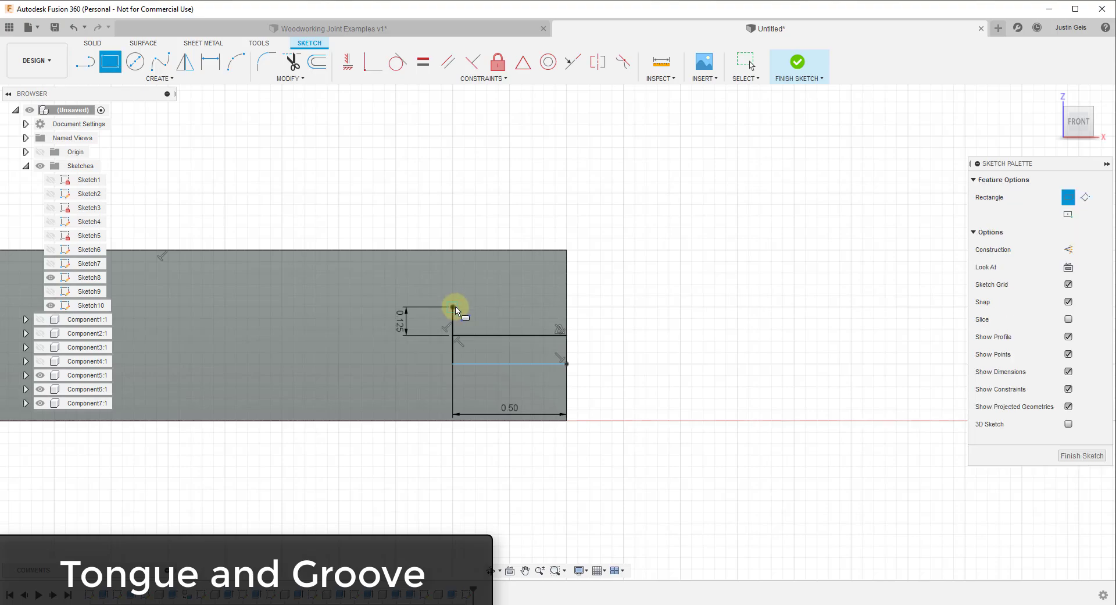
click(453, 307)
click(567, 365)
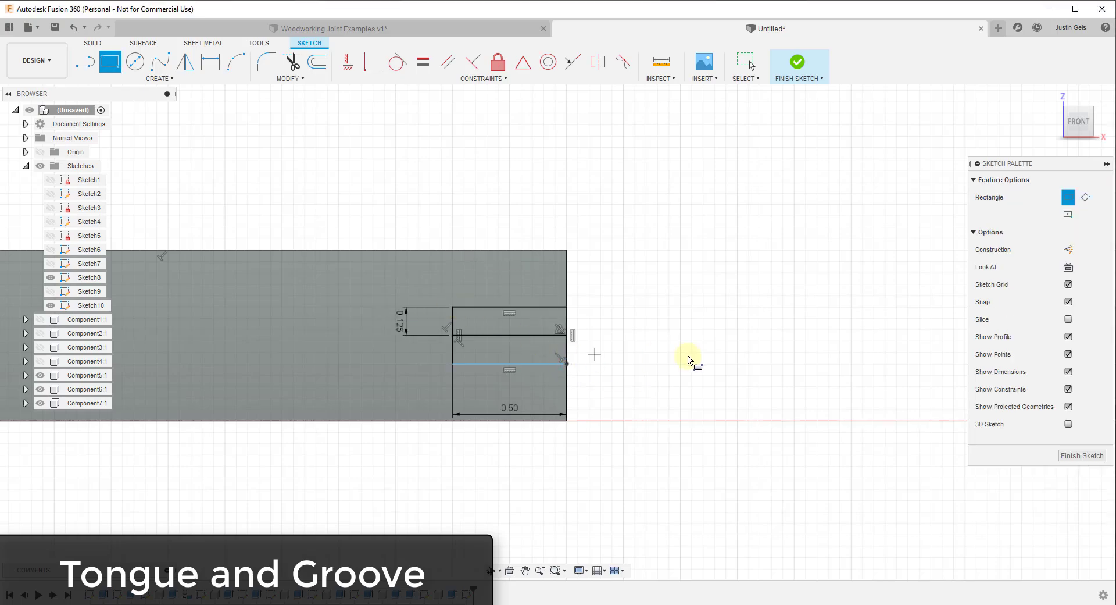
click(1083, 455)
Extrude both halves of the groove rectangle about 27.4 in back as a cut through the board's full length.
scroll(482, 297, up, 10)
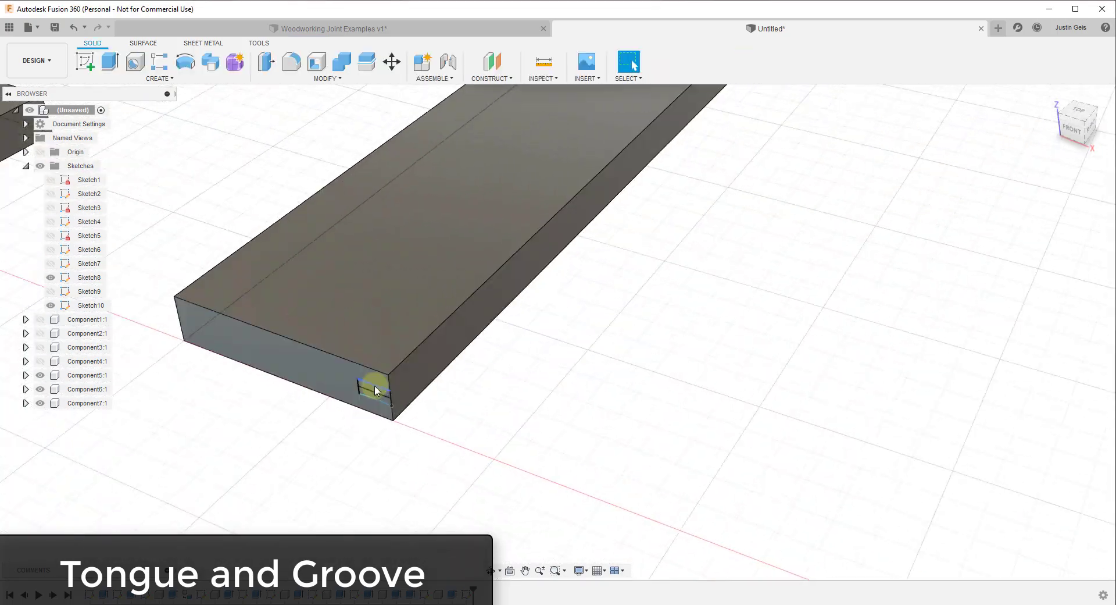
click(436, 332)
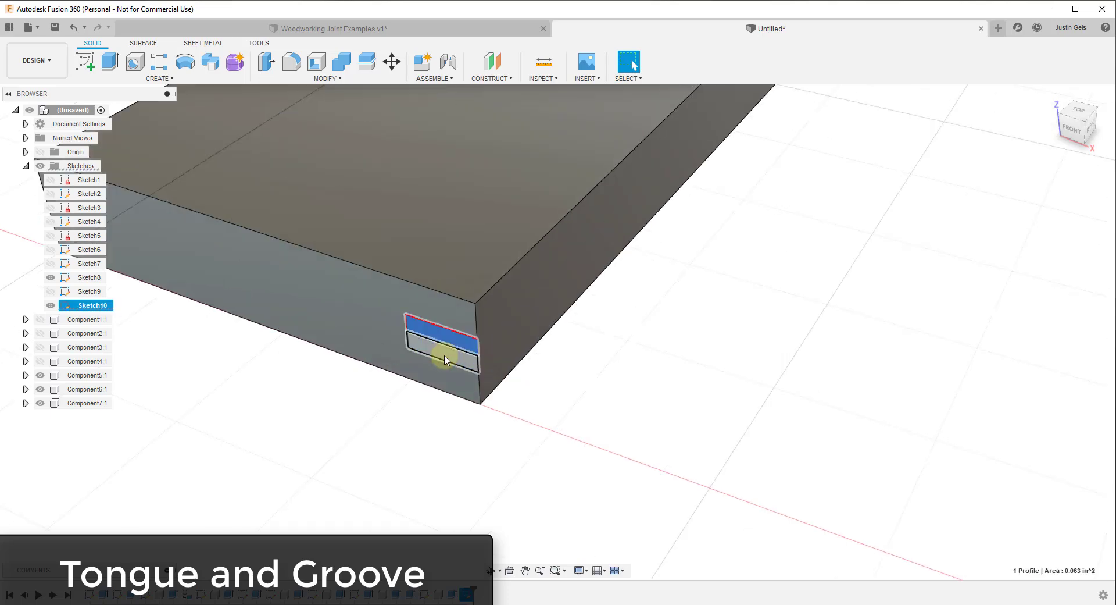
click(441, 350)
scroll(459, 362, down, 10)
scroll(506, 281, up, 2)
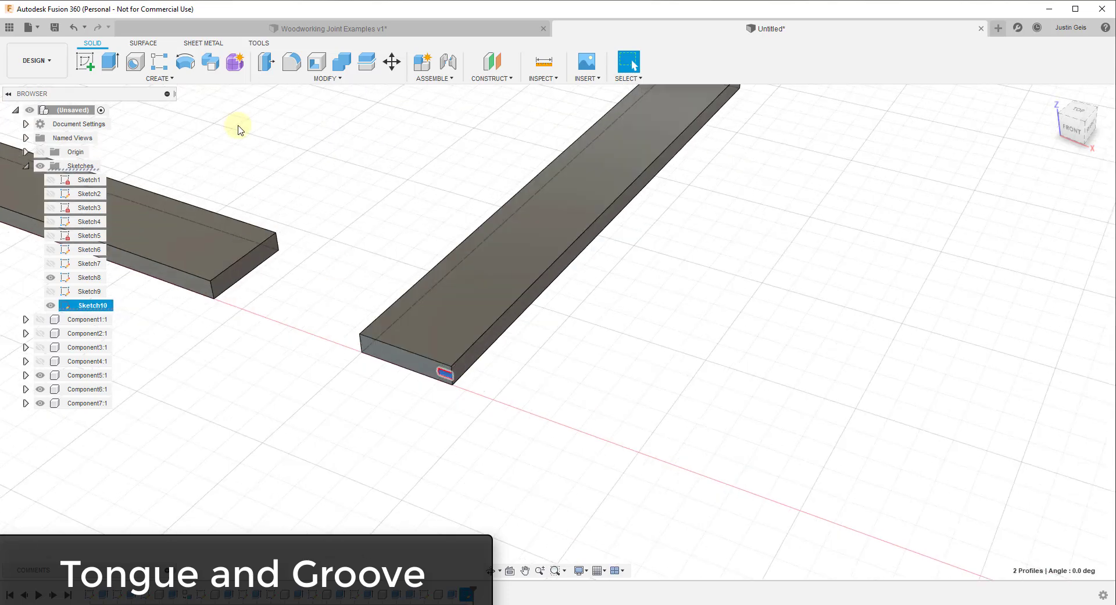
click(110, 61)
drag(438, 376, 802, 124)
scroll(457, 372, down, 5)
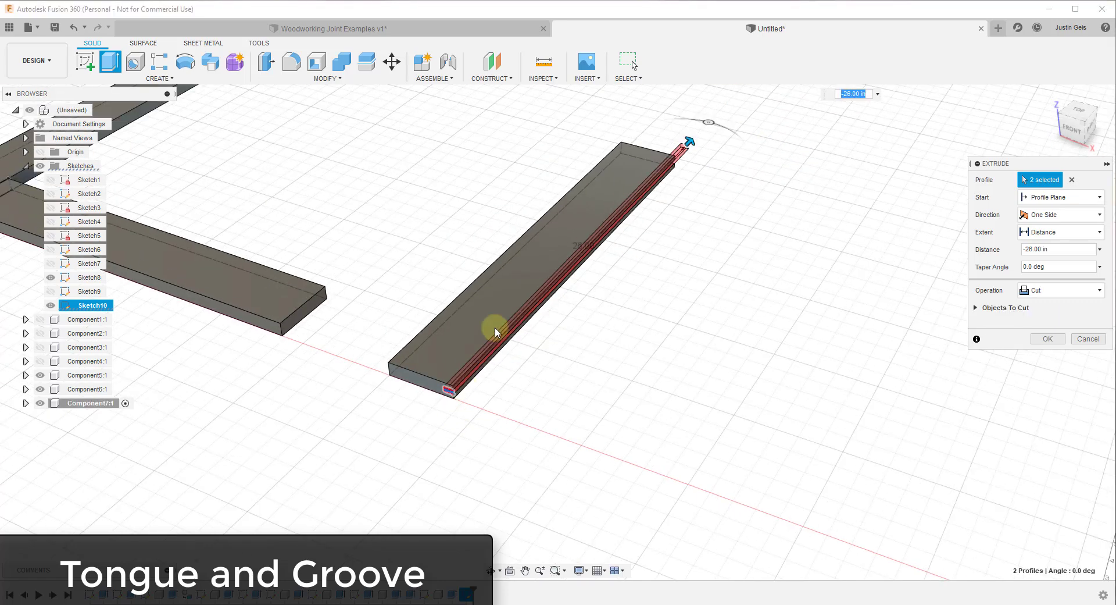
drag(690, 139, 699, 134)
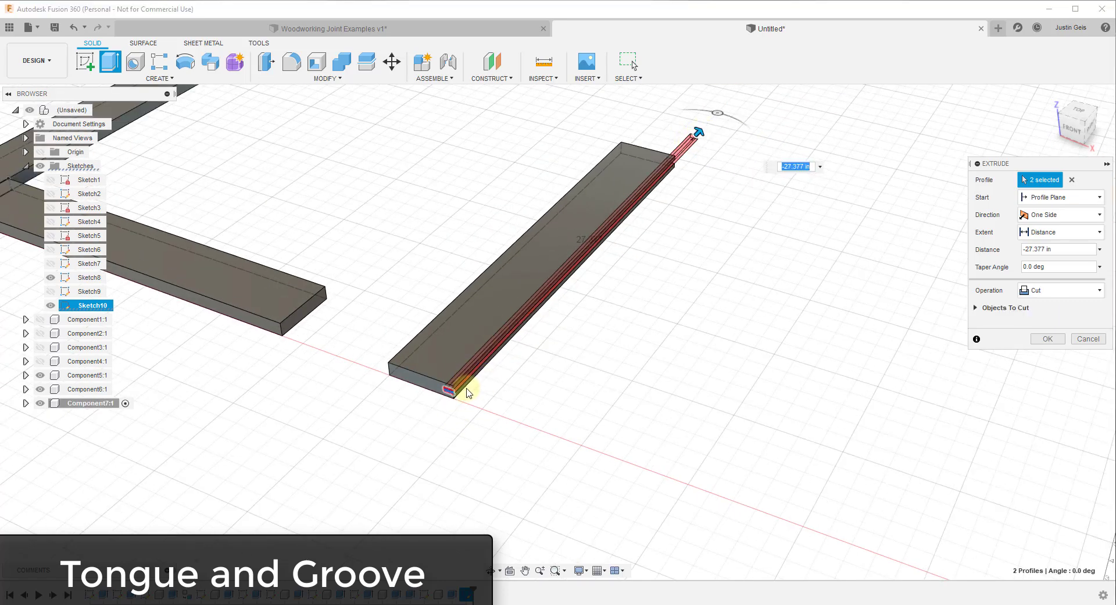
scroll(468, 361, up, 5)
mouse_move(479, 361)
shift+middle_down()
mouse_move(496, 321)
mouse_move(483, 326)
mouse_move(493, 349)
shift+middle_up()
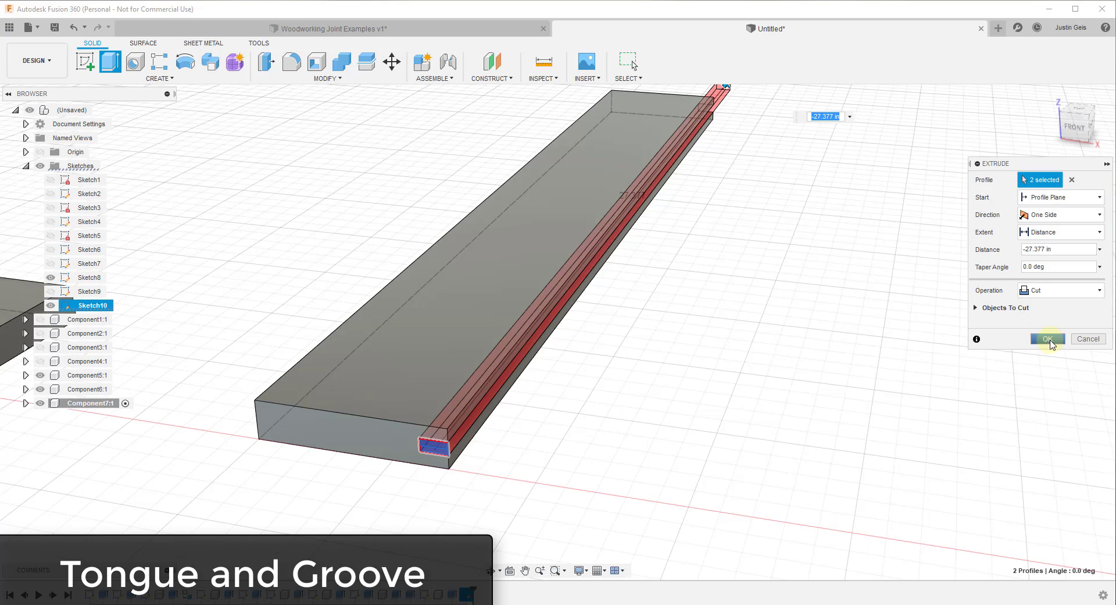
click(1049, 338)
Hide Sketch8 and show the groove sketch, Sketch10.
shift+middle_drag(570, 417, 556, 361)
scroll(481, 424, up, 6)
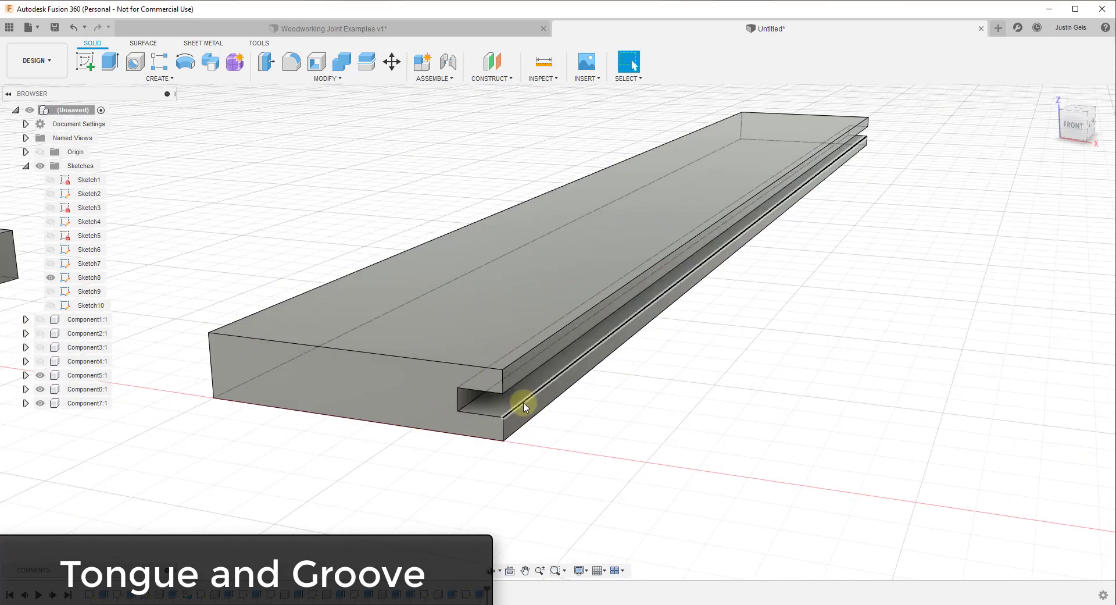
scroll(523, 405, down, 5)
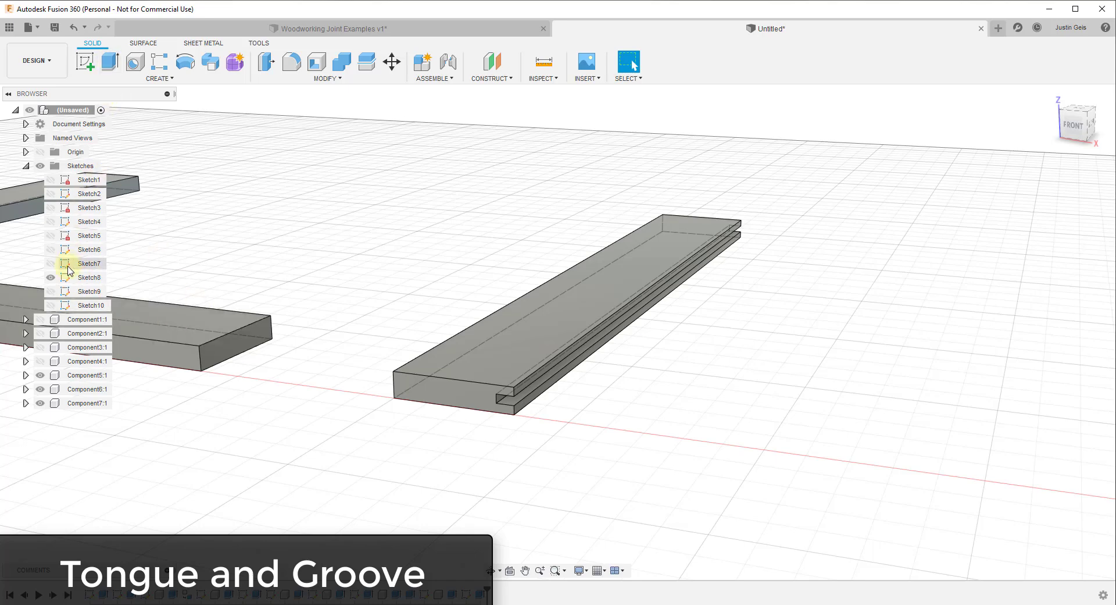
click(50, 277)
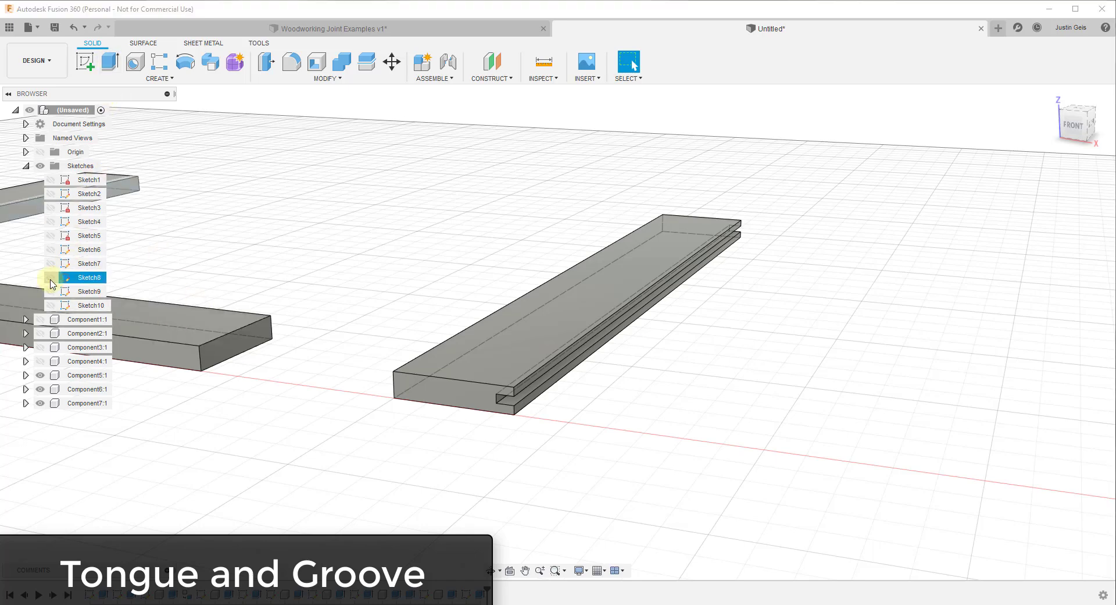
click(97, 306)
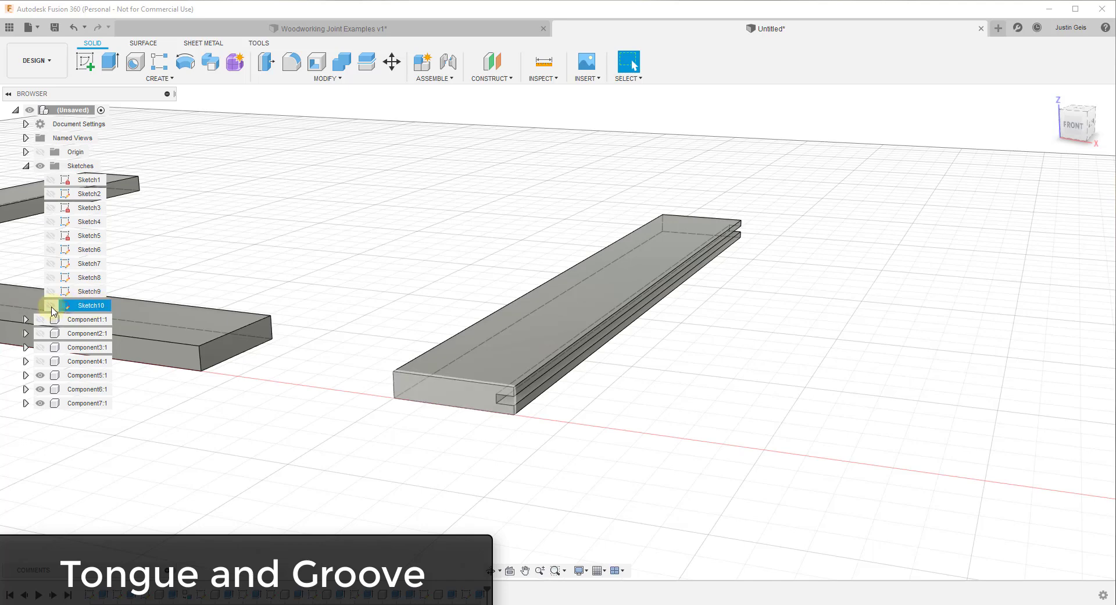
click(51, 306)
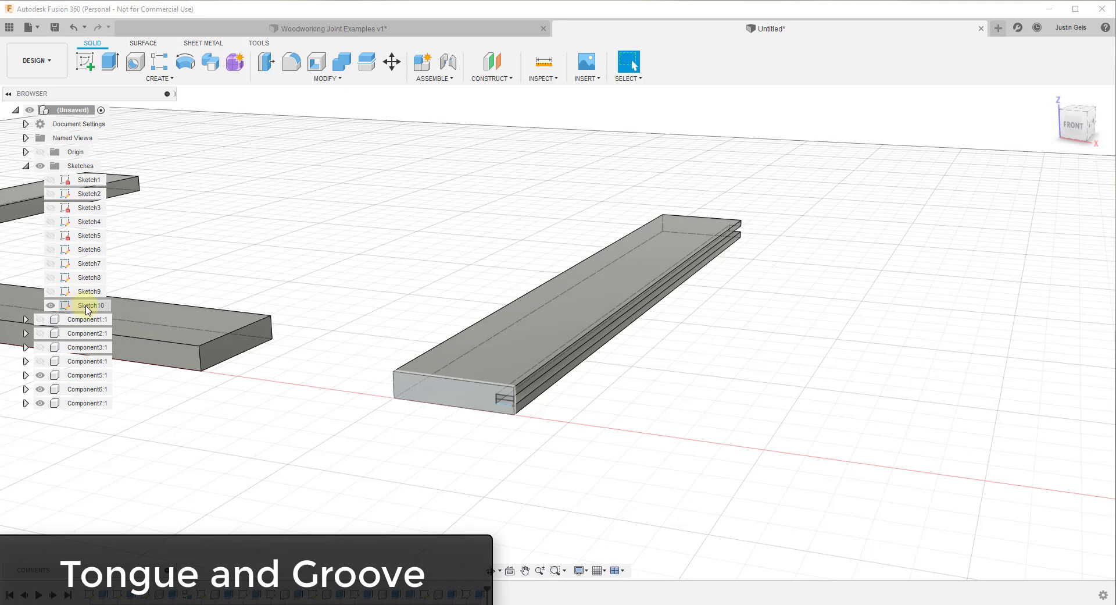
Extrude both groove profiles 24 in back along the groove as a new component and hide the grooved board, Component7.
scroll(489, 406, up, 5)
scroll(512, 394, down, 2)
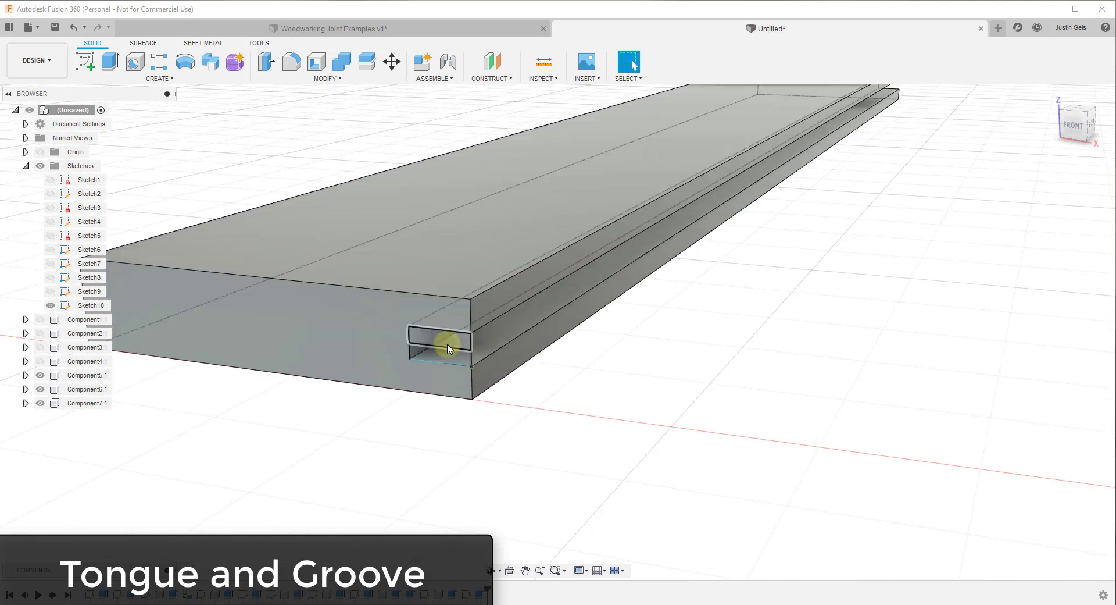
click(110, 69)
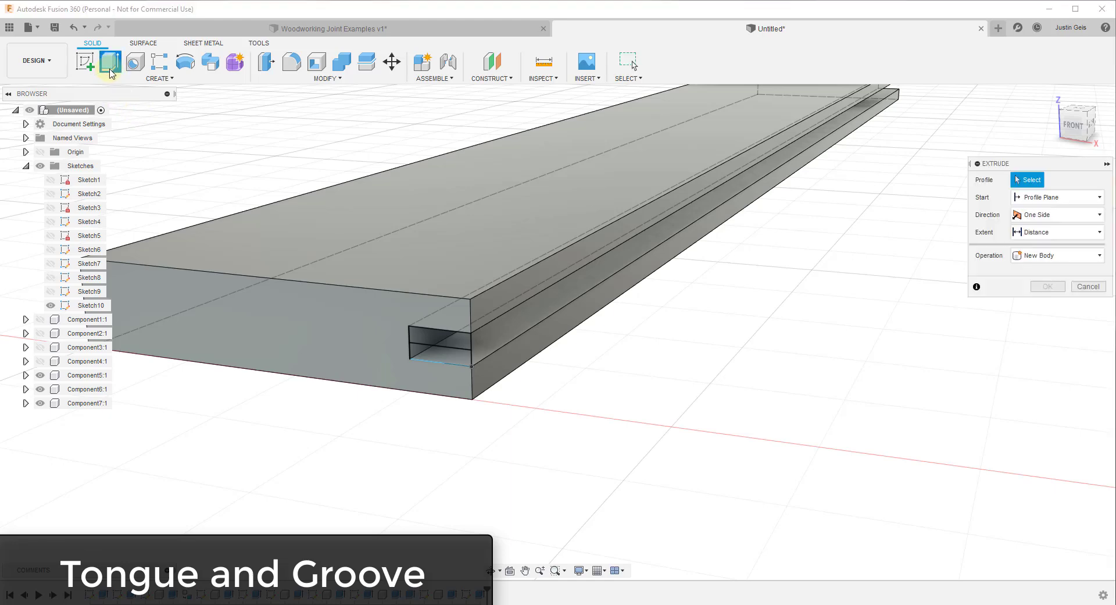
click(455, 335)
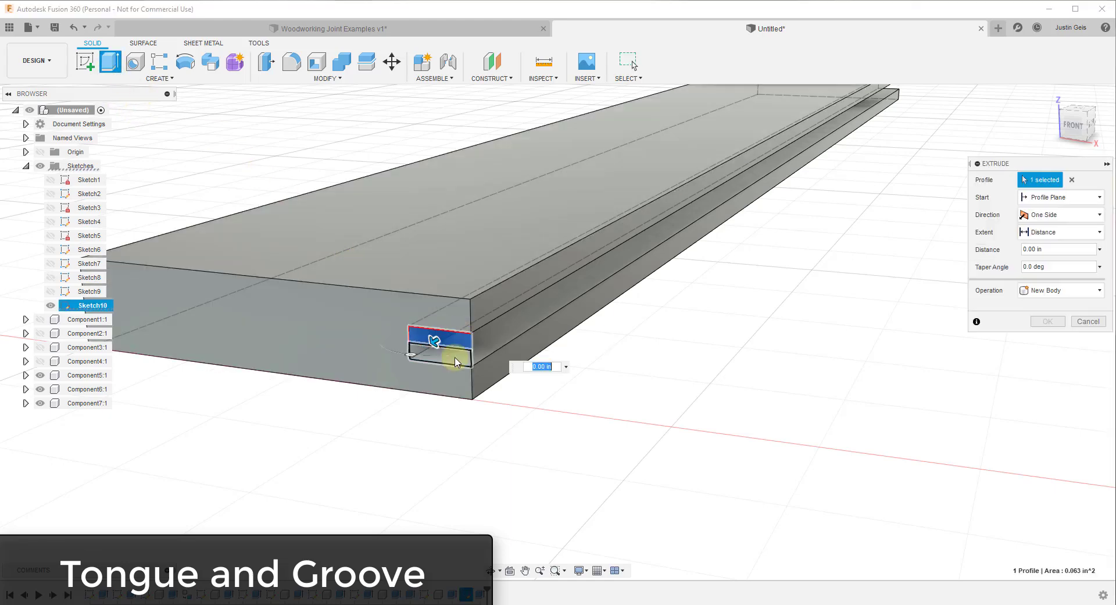
click(456, 359)
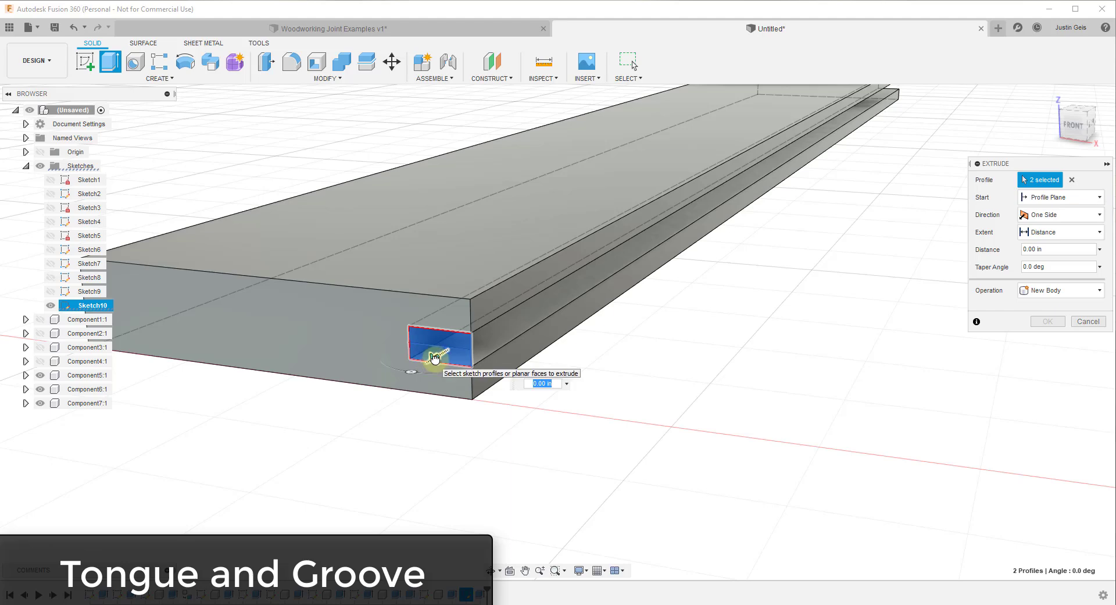
drag(436, 356, 877, 145)
scroll(417, 368, down, 4)
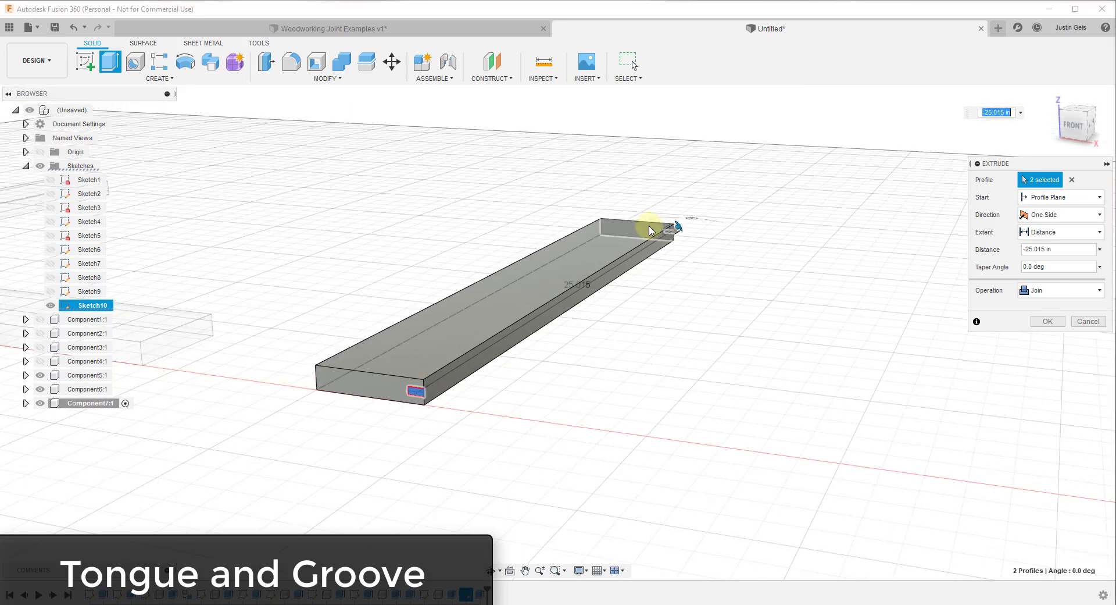
key(Return)
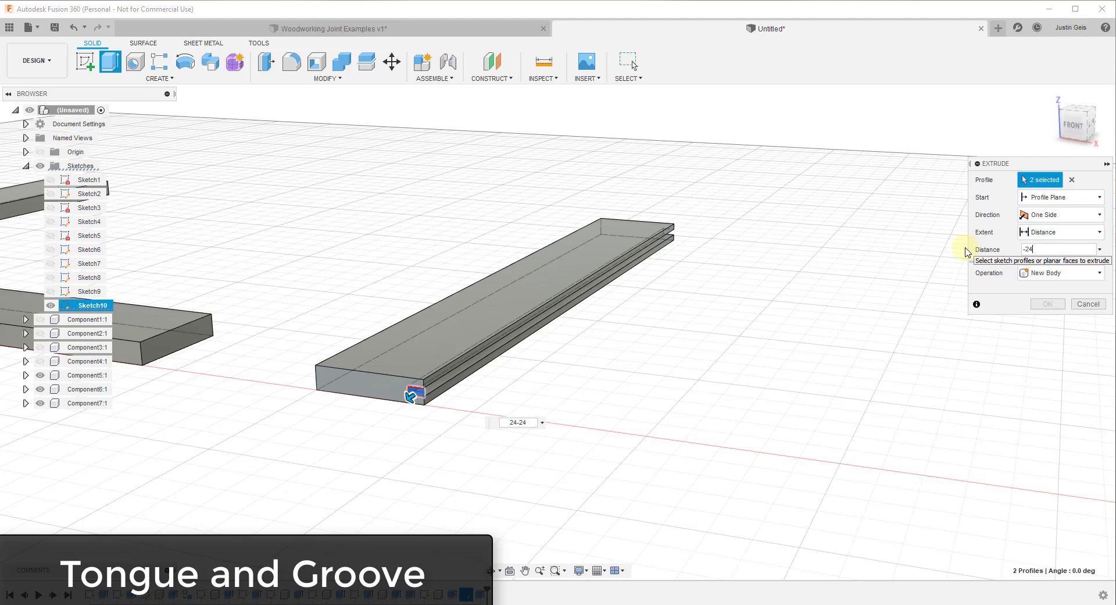
scroll(471, 372, up, 1)
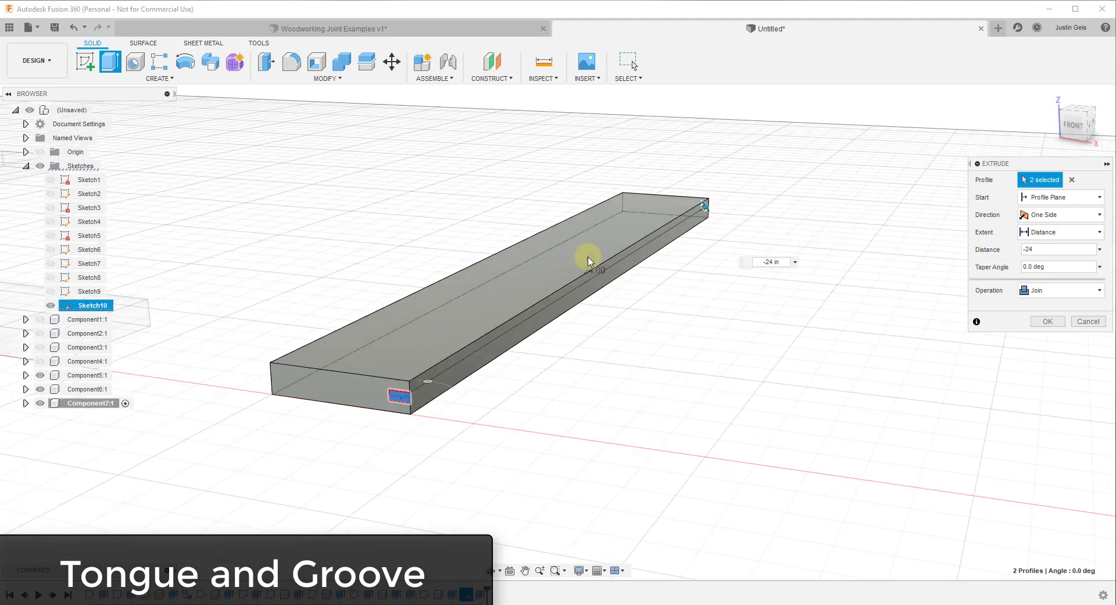
scroll(674, 235, up, 1)
click(1086, 290)
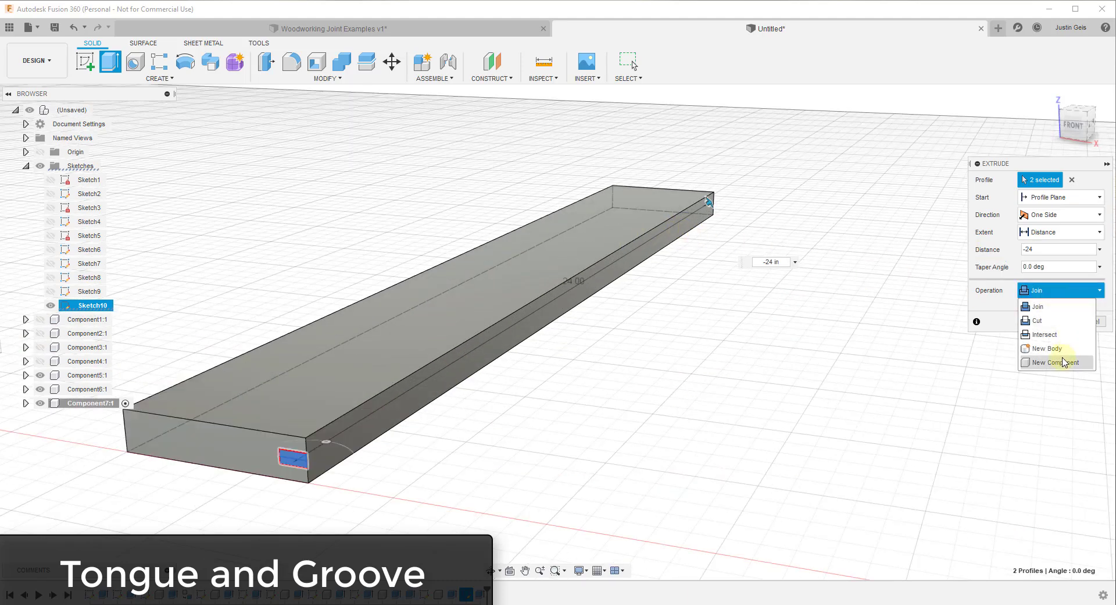
click(1065, 363)
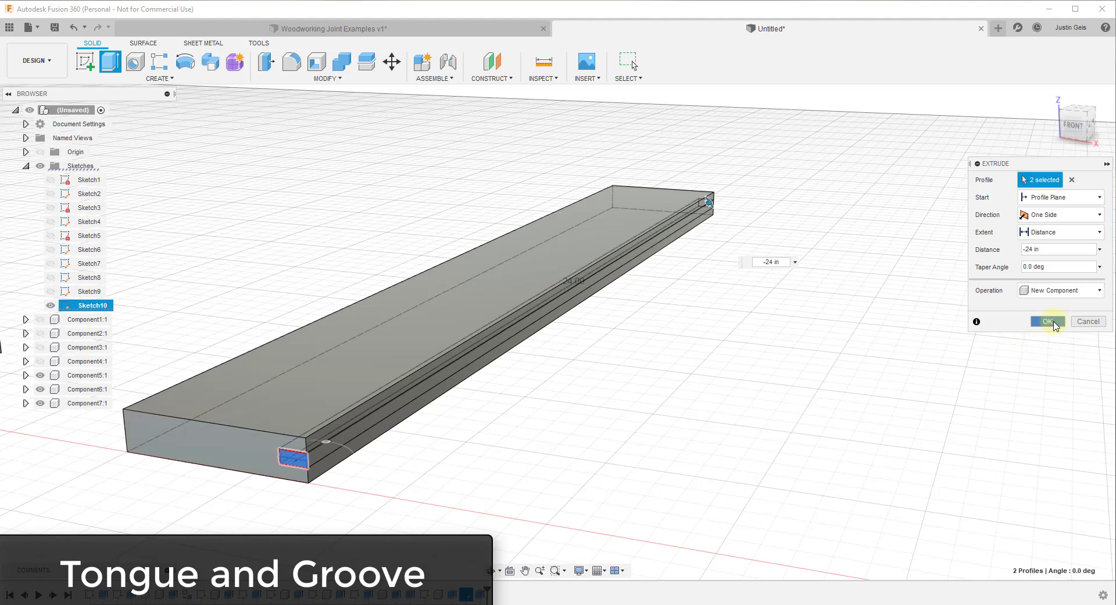
click(1048, 321)
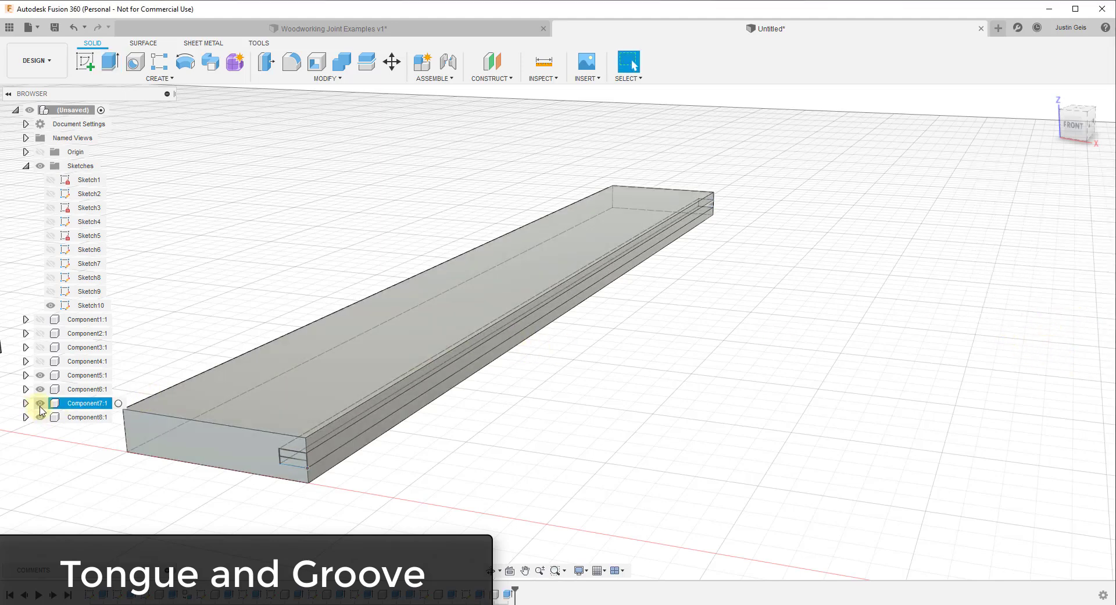
click(40, 404)
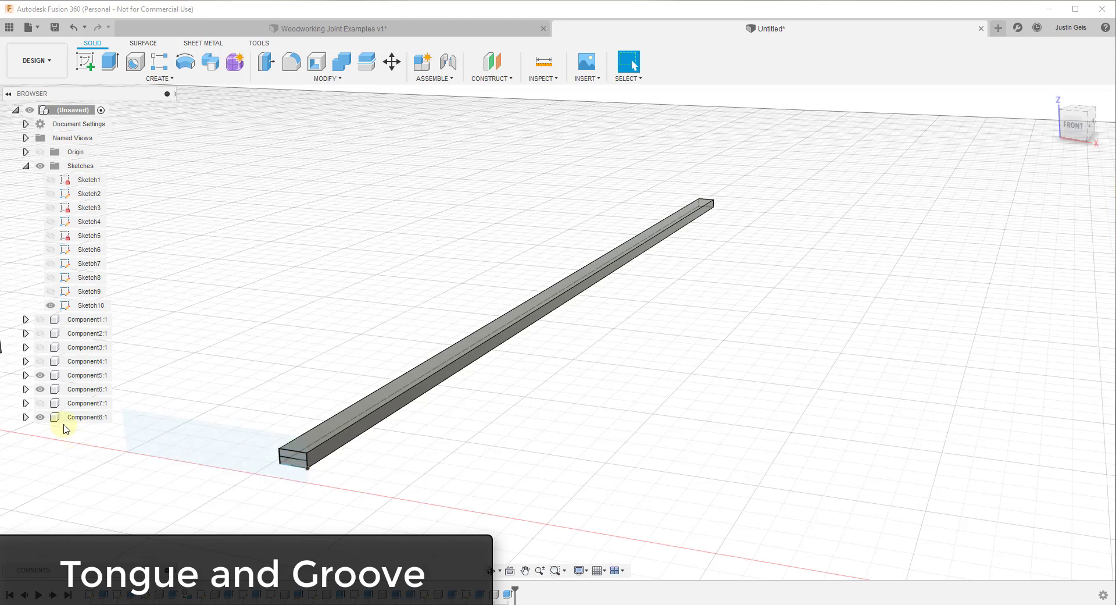
Show the grooved board, start a sketch on its grooved edge face, and hide Component5 and Component6.
click(40, 402)
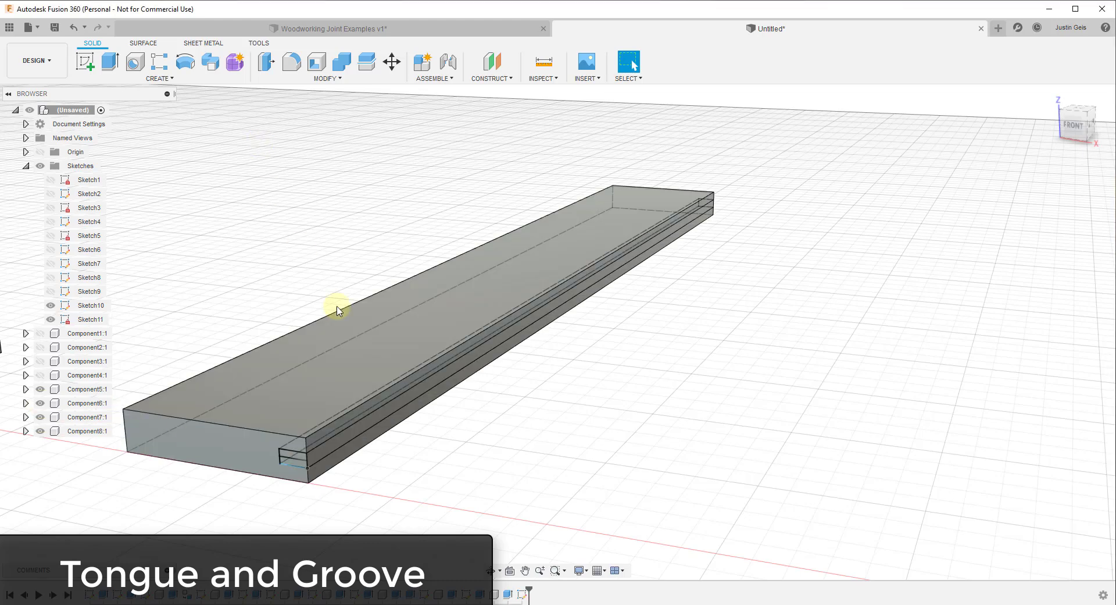
click(85, 61)
click(325, 442)
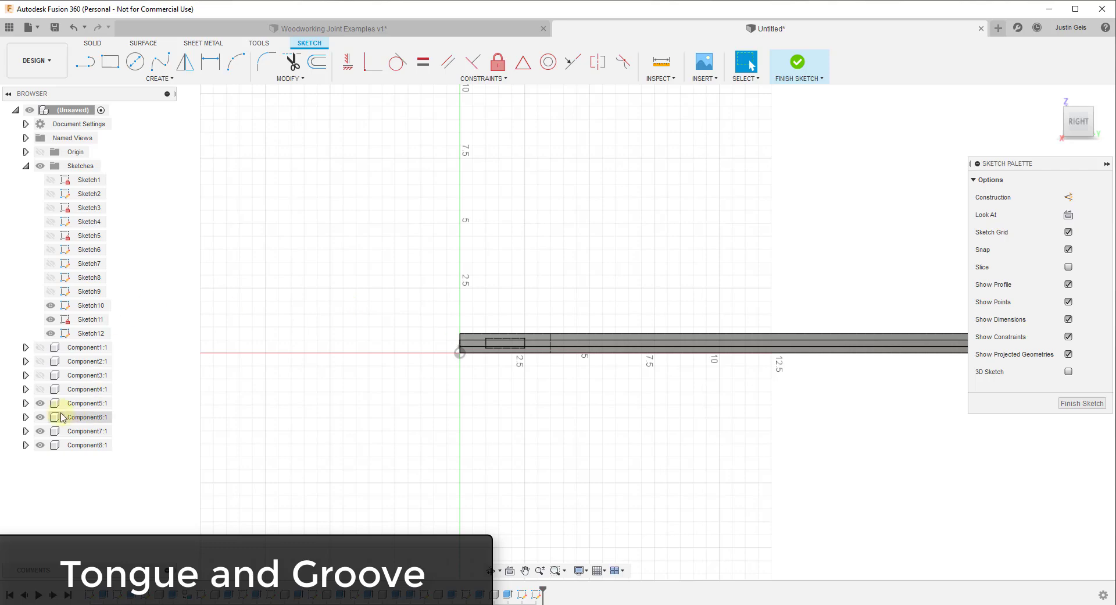
click(41, 417)
click(40, 431)
click(40, 403)
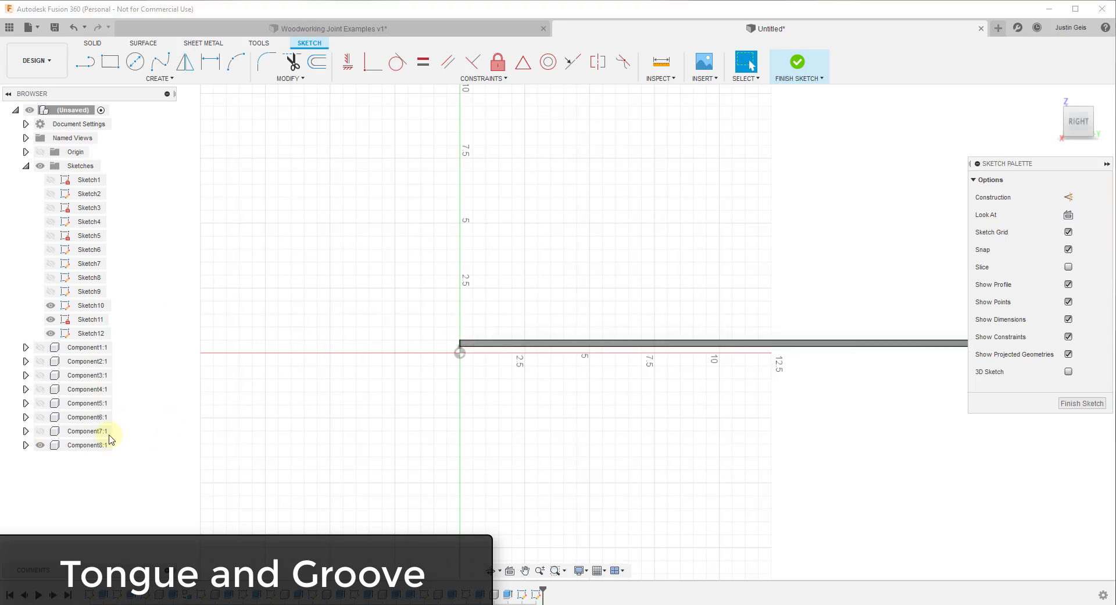
click(40, 431)
key(F6)
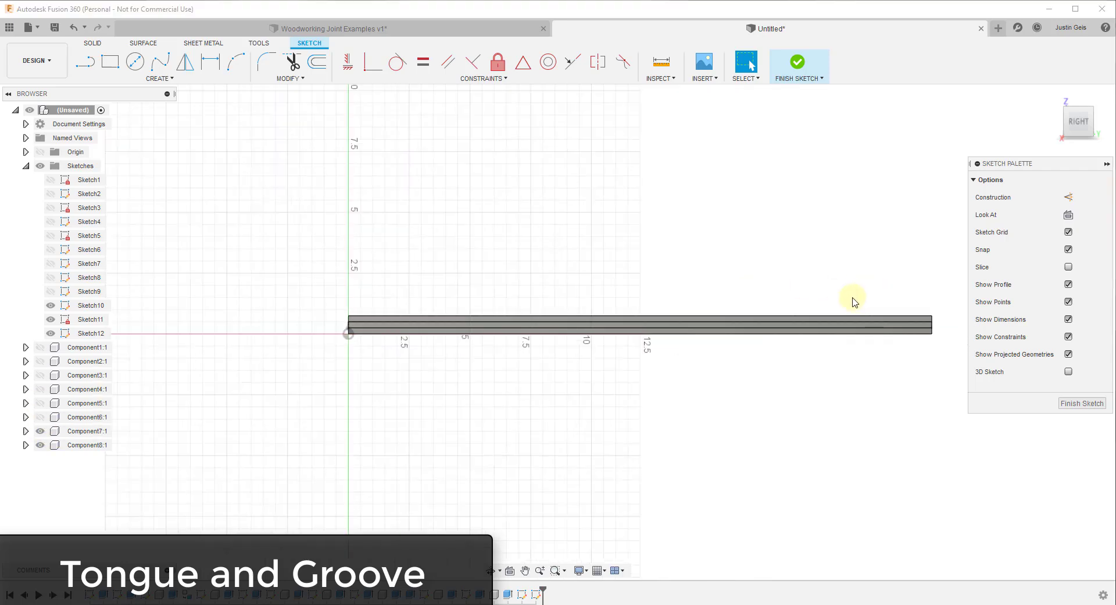
Draw a 0.75 in high rectangle between opposite corners of the grooved board's edge face and finish the sketch.
key(r)
click(931, 337)
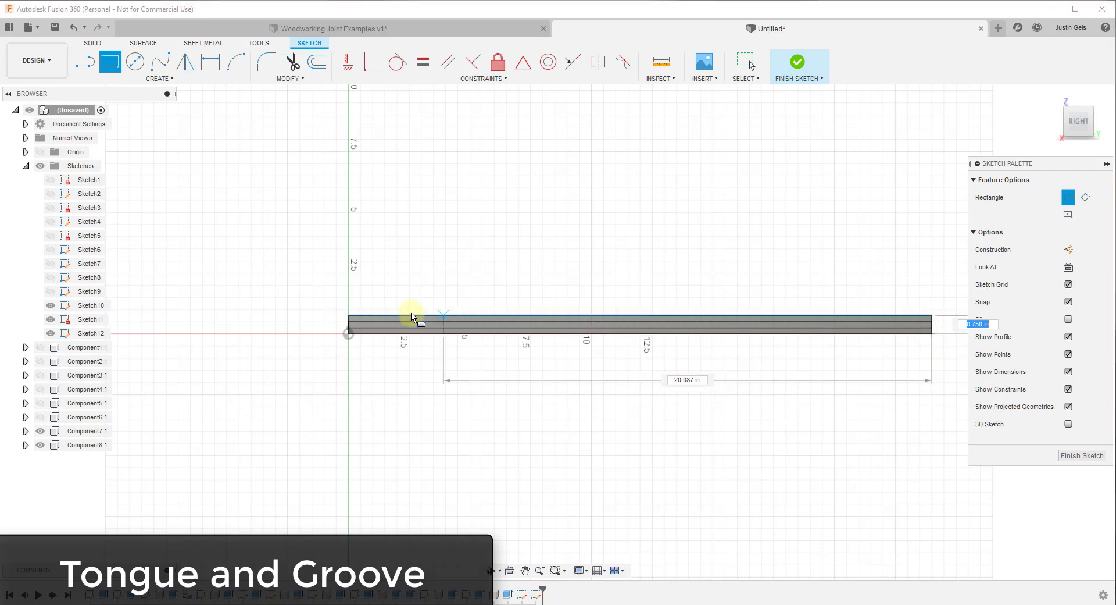
click(349, 316)
click(1066, 457)
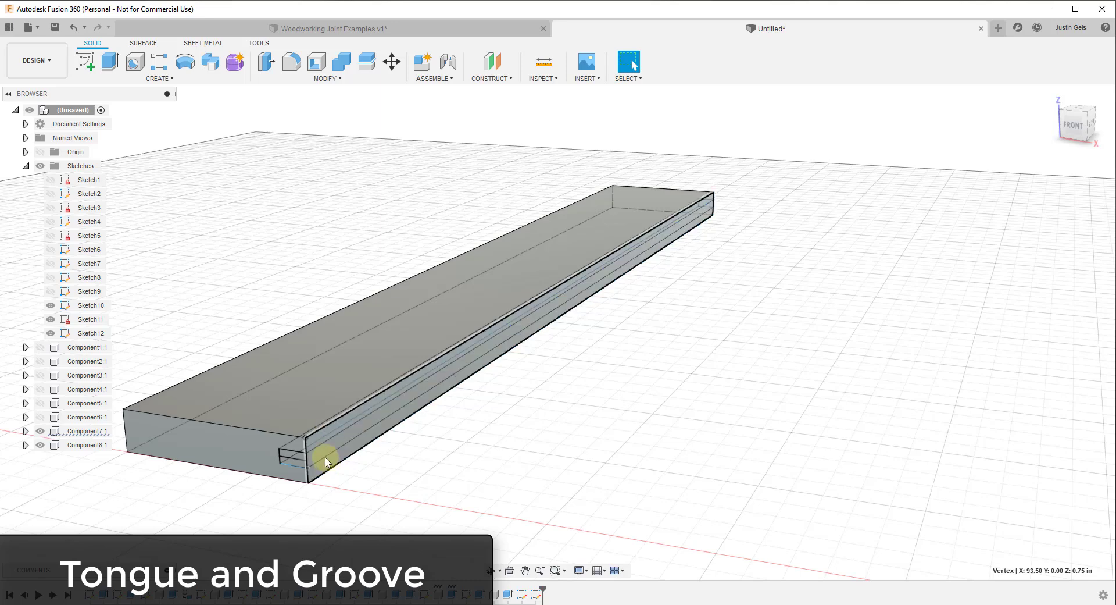
Extrude the edge rectangle 3.5 in - 0.5 in away from the groove, joined to the tongue, and show the grooved board again.
click(41, 432)
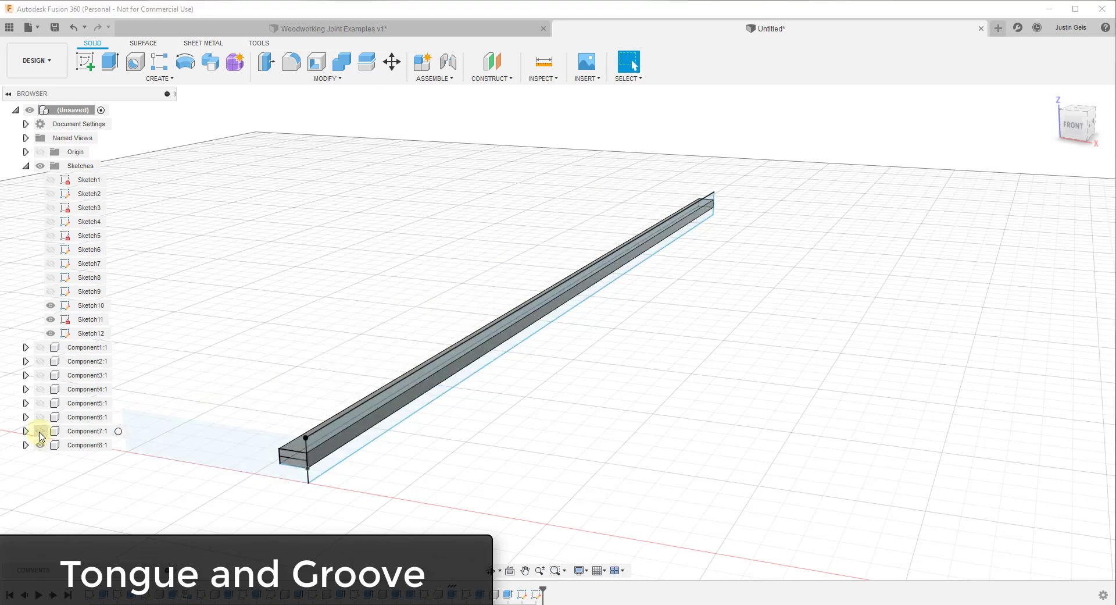
click(110, 61)
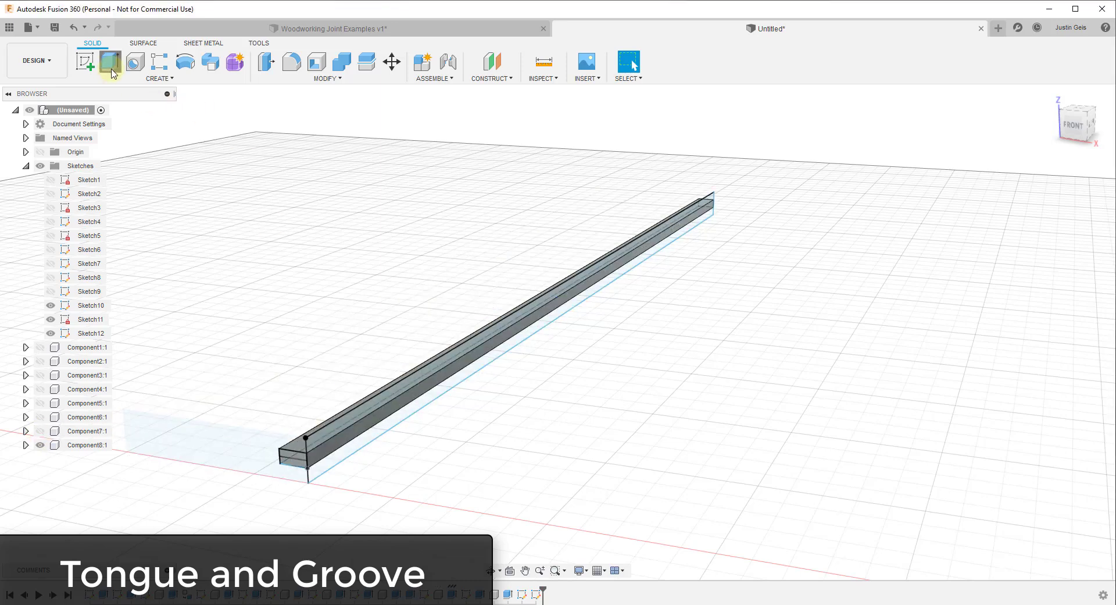
click(312, 451)
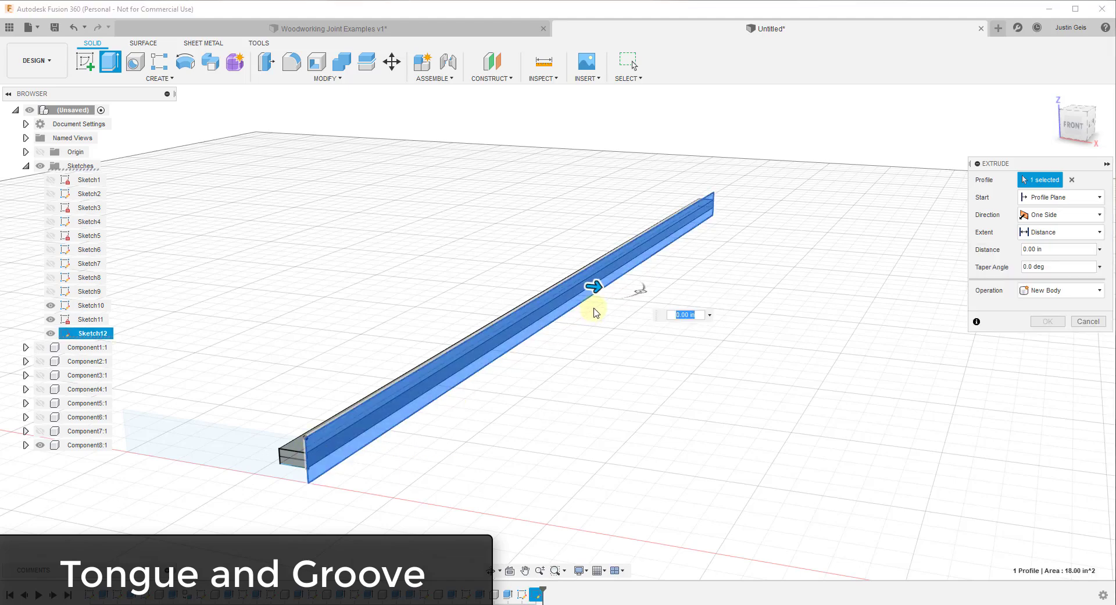
drag(599, 286, 708, 299)
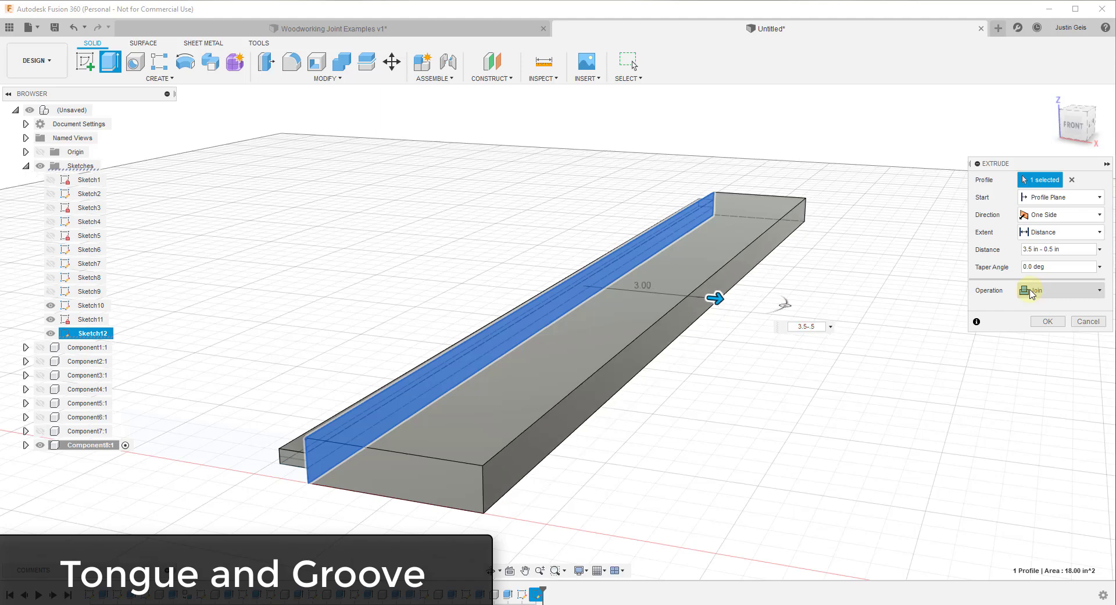
key(Return)
shift+middle_drag(765, 277, 619, 357)
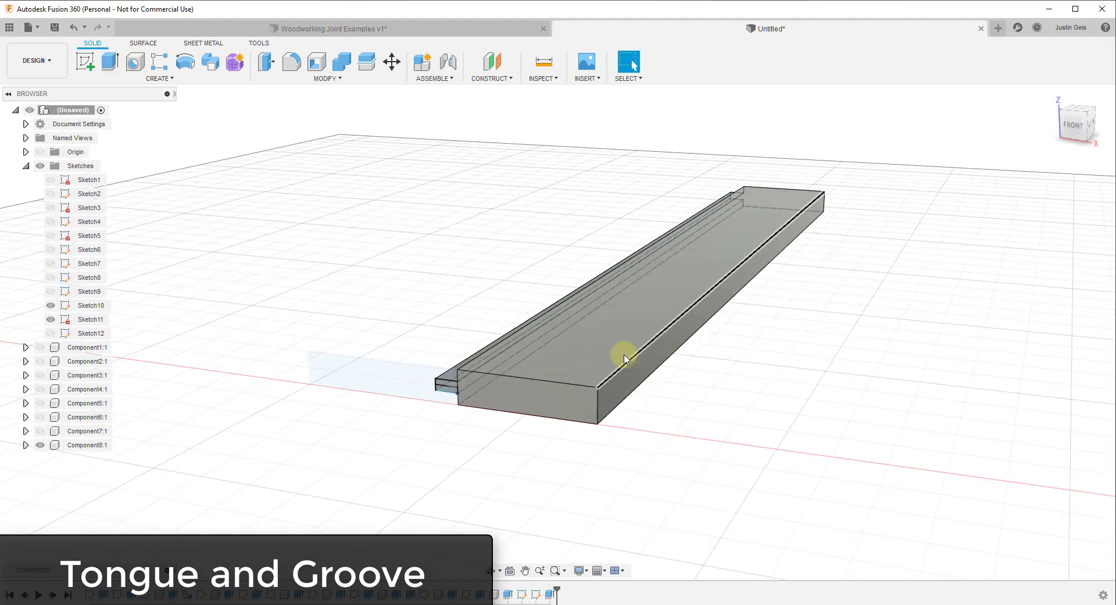
click(40, 431)
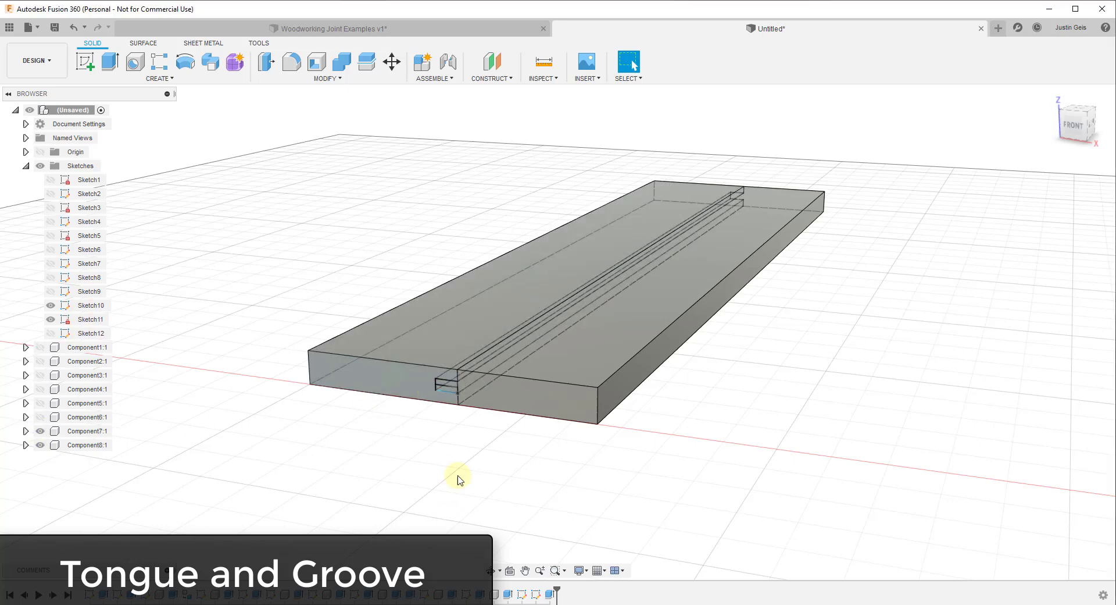
middle_drag(433, 393, 436, 399)
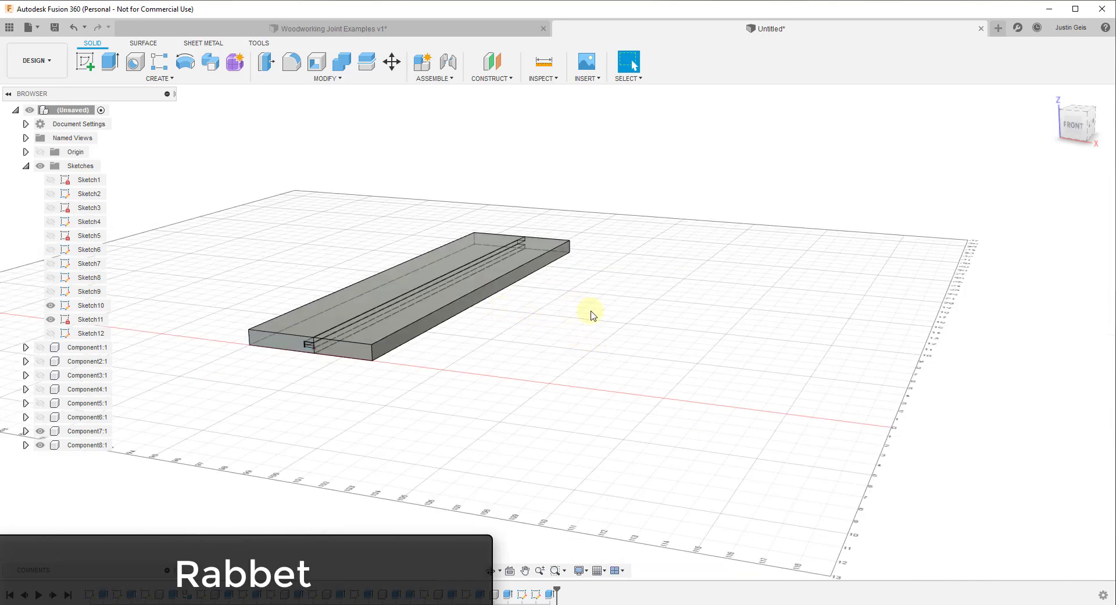
In a new sketch on the boards' front face, draw a 0.75 in vertical line beside them and a 3.5 in horizontal line from its top.
click(84, 65)
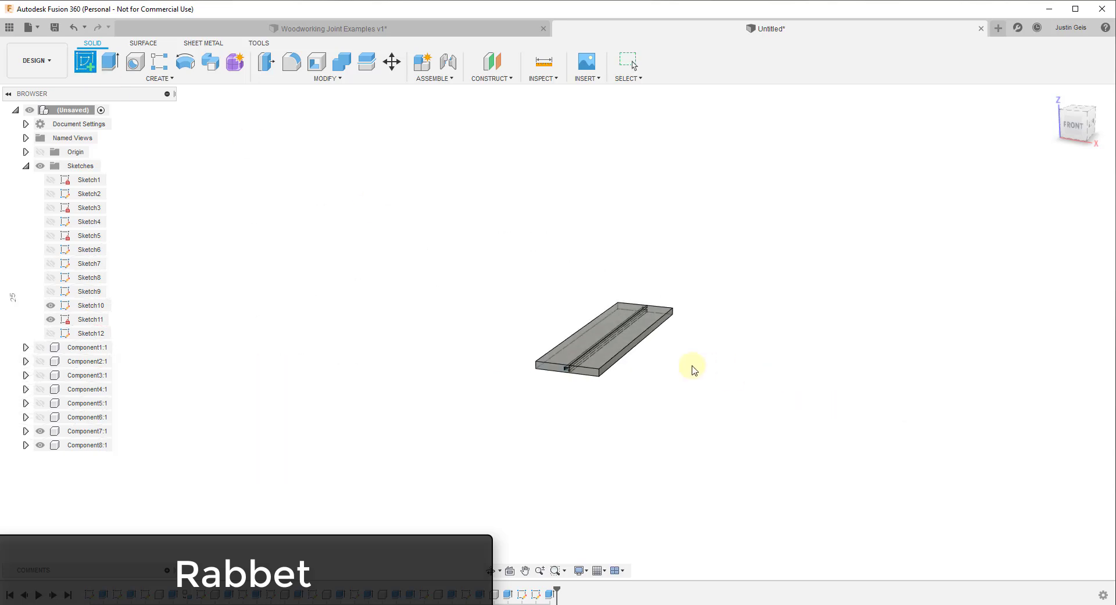
click(589, 377)
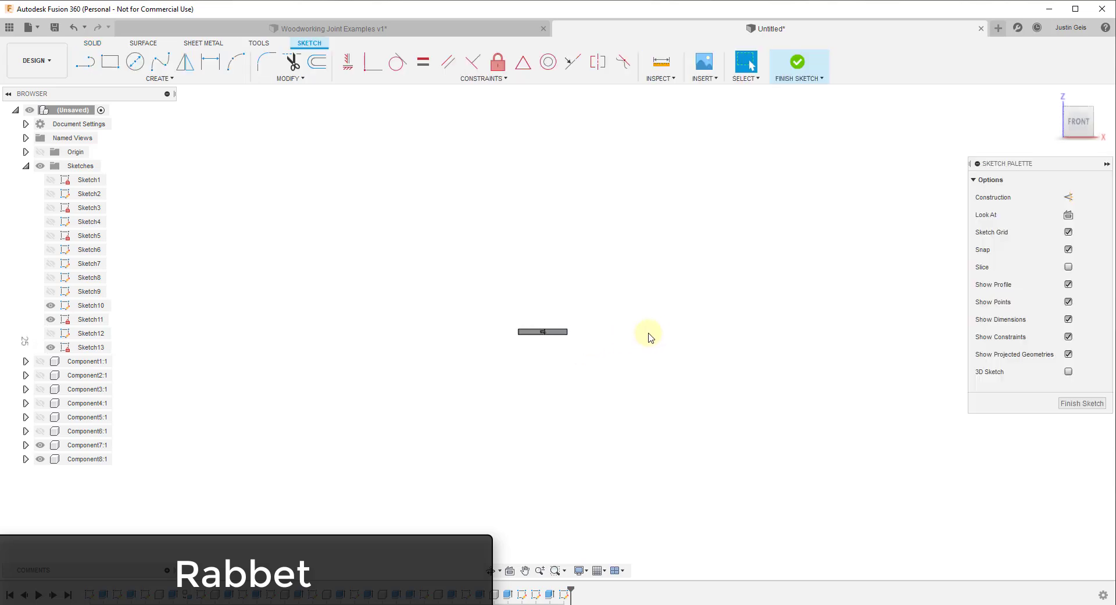
scroll(631, 333, up, 2)
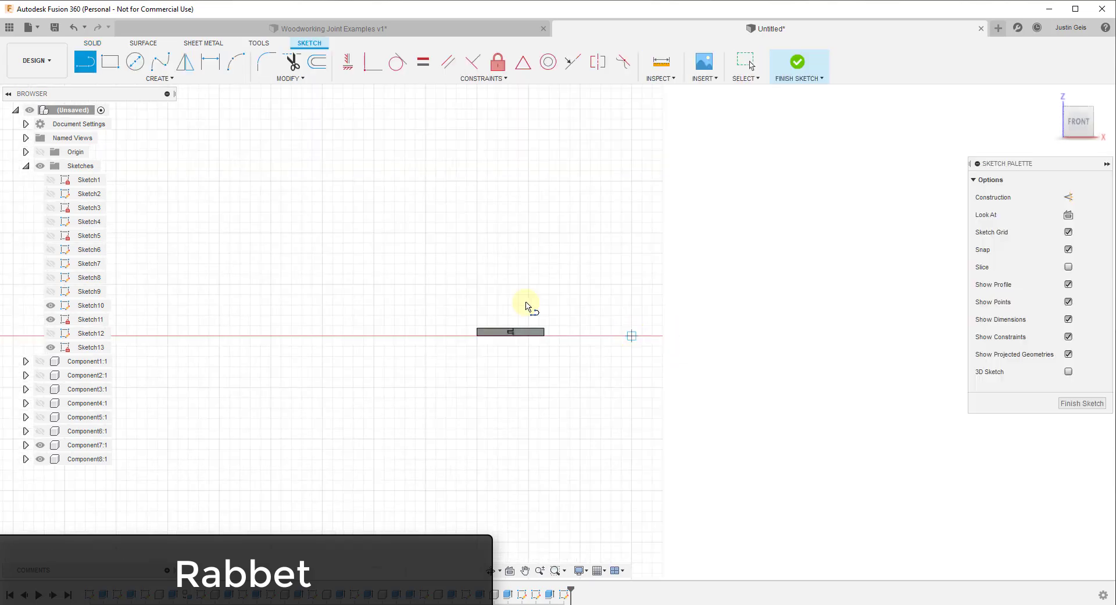
click(83, 63)
scroll(631, 340, up, 2)
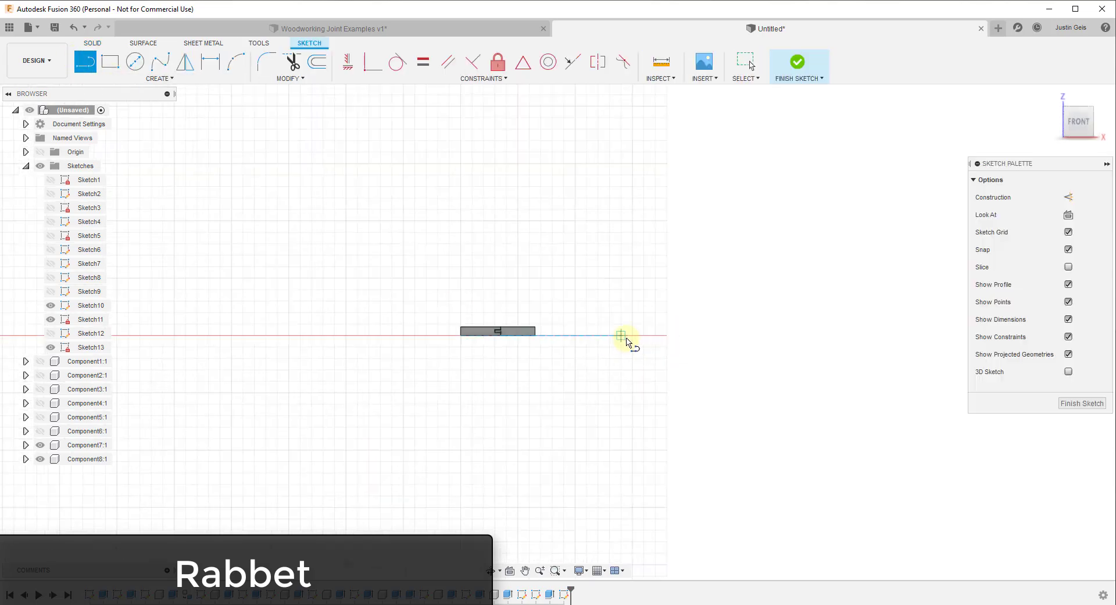
click(635, 337)
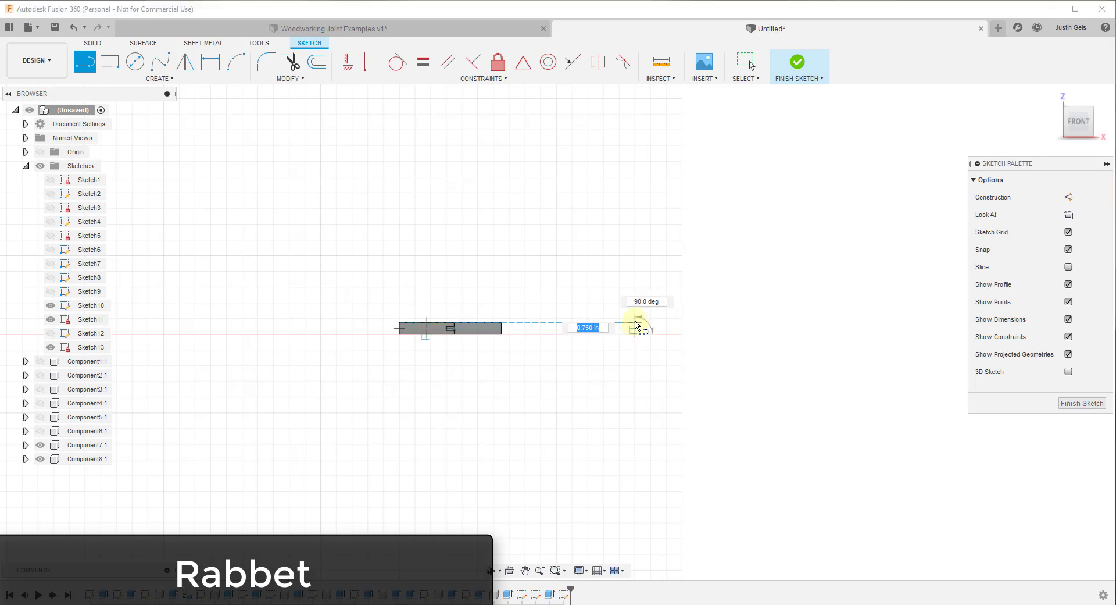
click(636, 324)
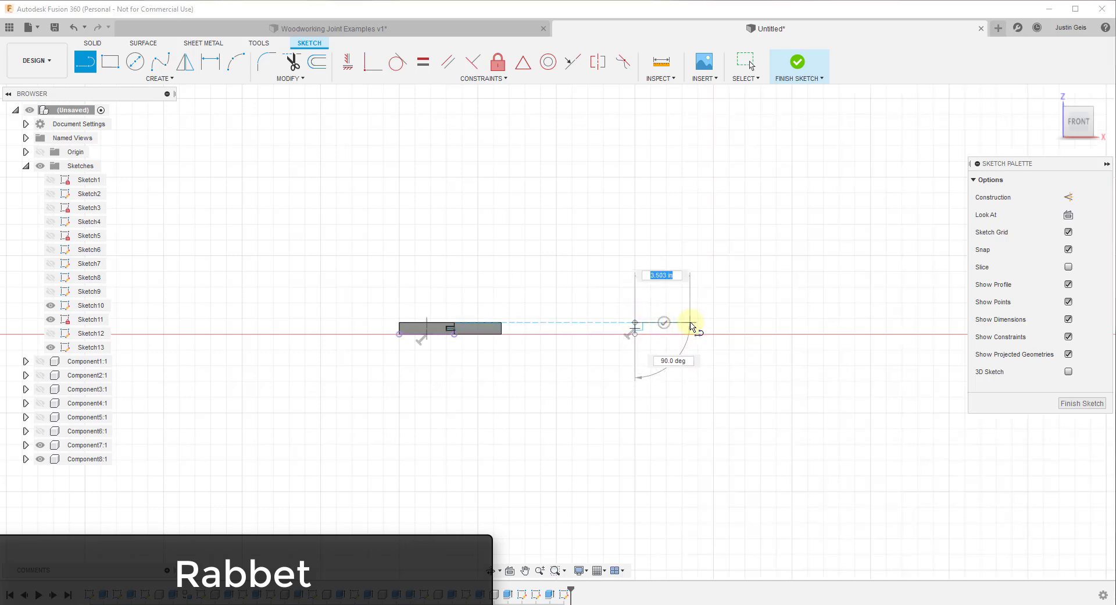
text(3.5)
key(Return)
Draw a rectangle from the horizontal line's outer end to the vertical line's lower end and finish the sketch.
key(r)
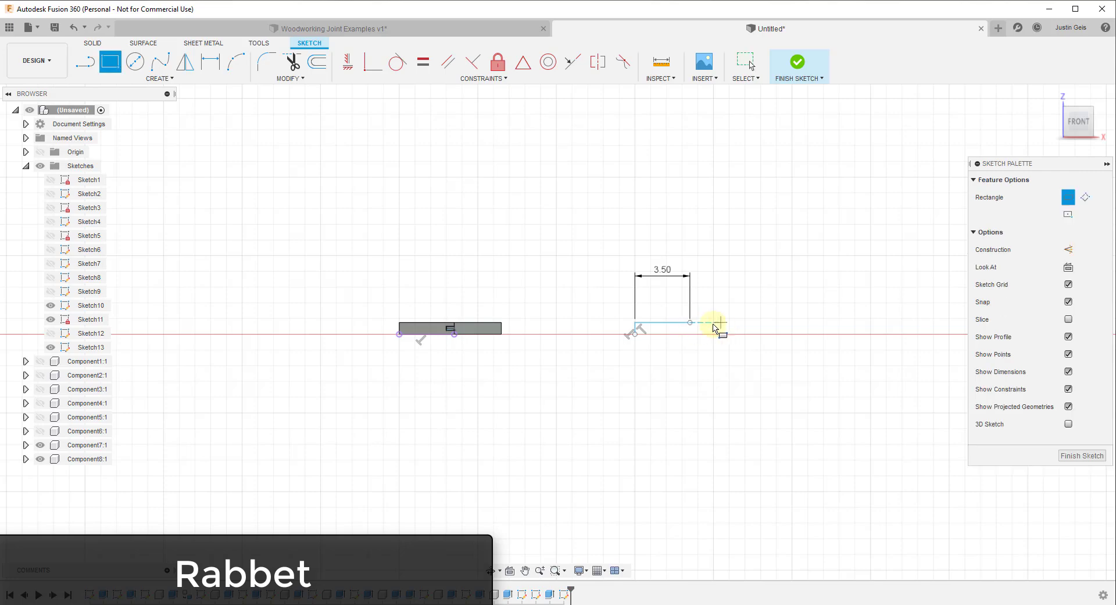
click(691, 323)
click(636, 333)
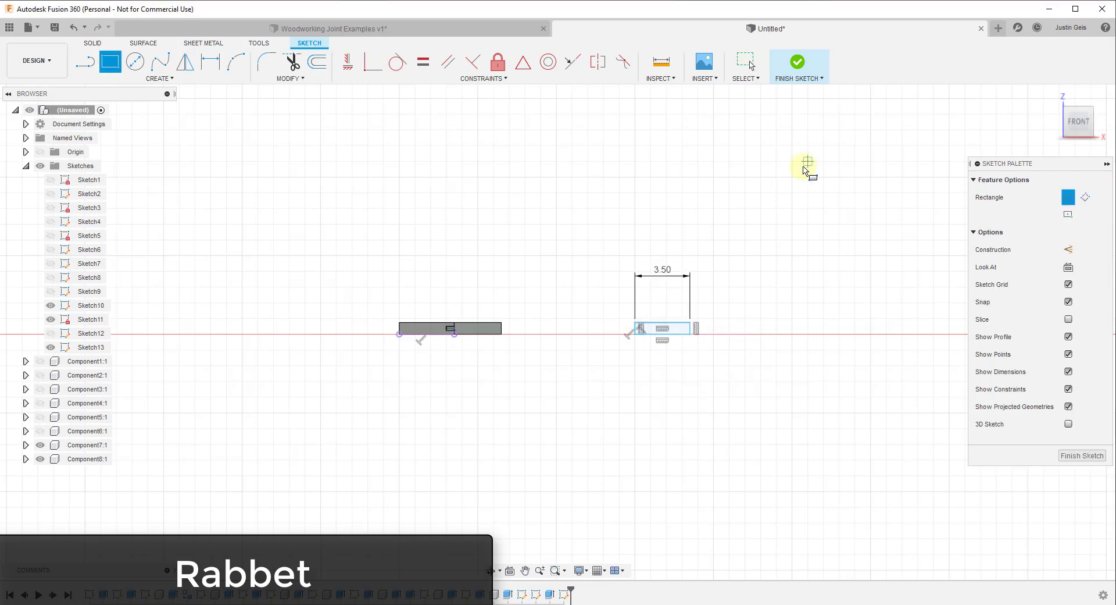
click(798, 63)
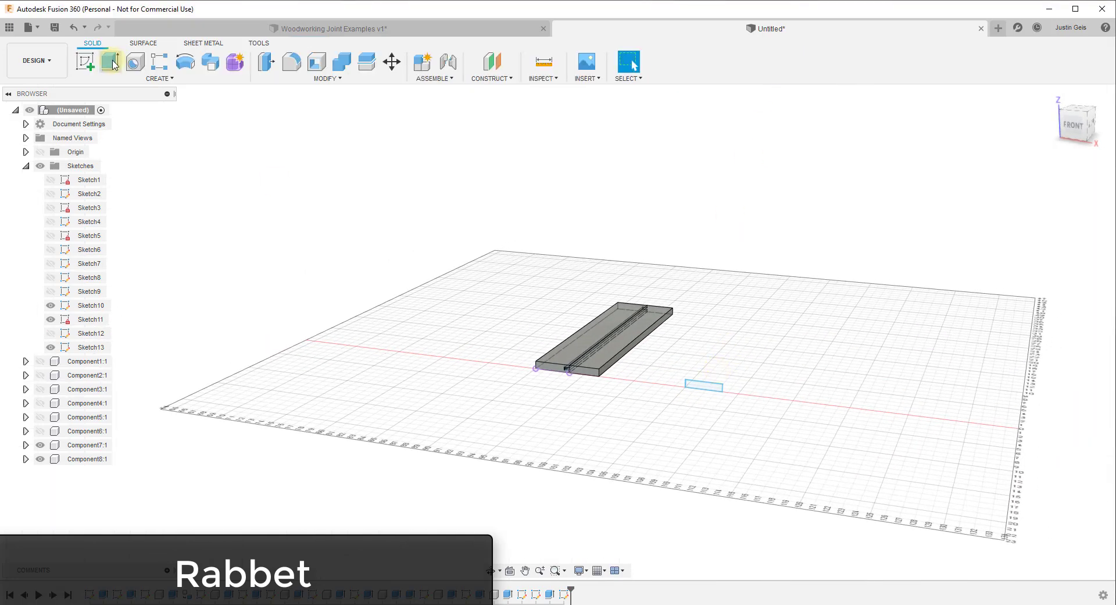
Extrude the 3.5 in wide rectangle backward into a separate board as a new body.
click(110, 61)
click(701, 387)
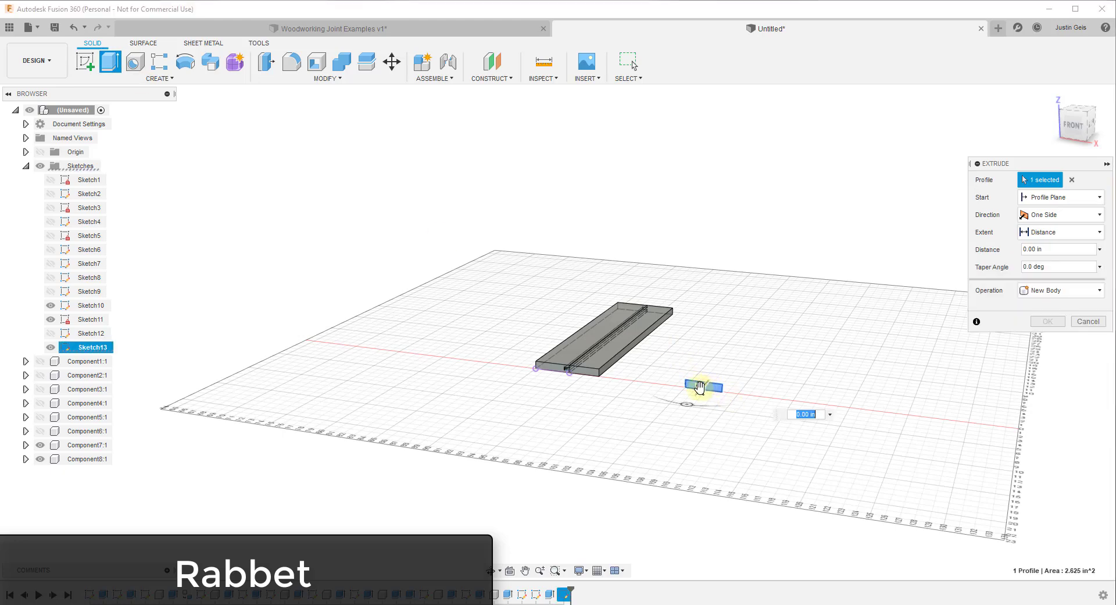
drag(698, 384, 753, 320)
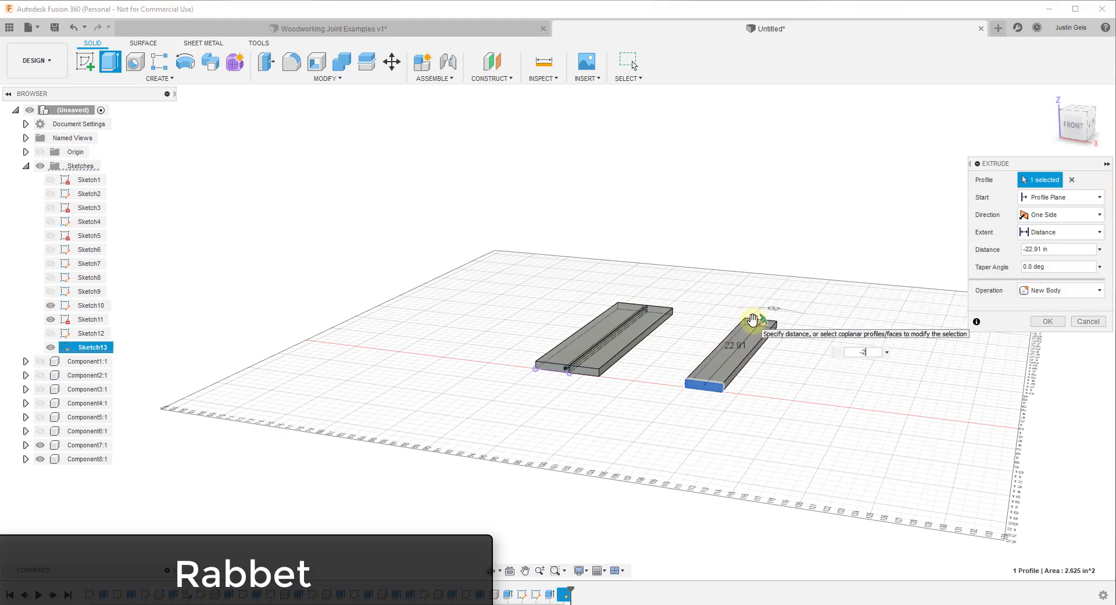
key(Return)
scroll(793, 394, up, 5)
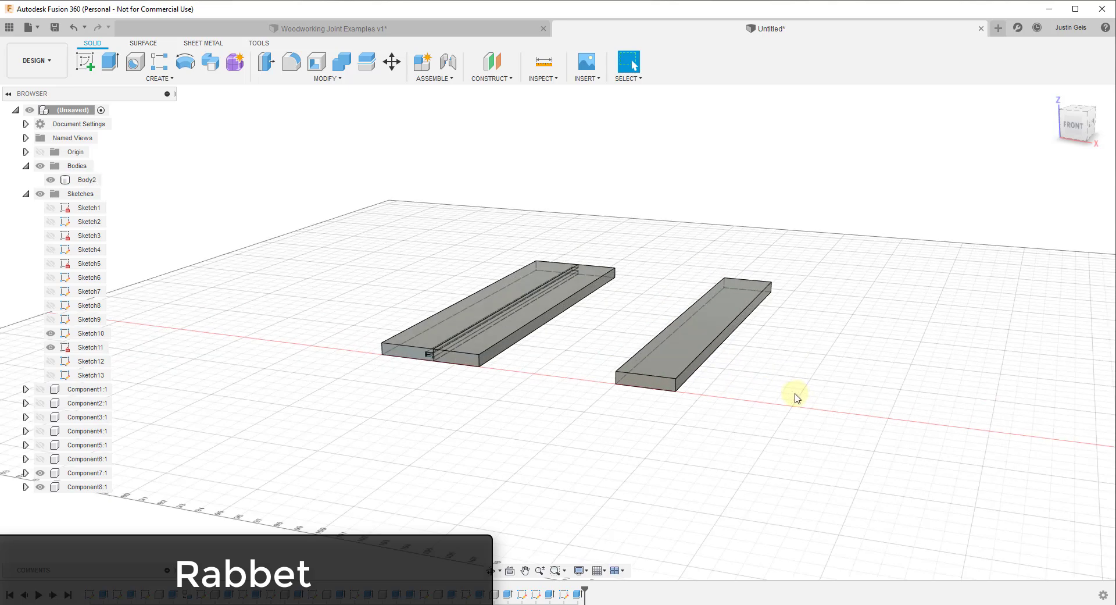
Show Component3 and Component4 and examine how their lap joint compares with the new separate board.
click(623, 386)
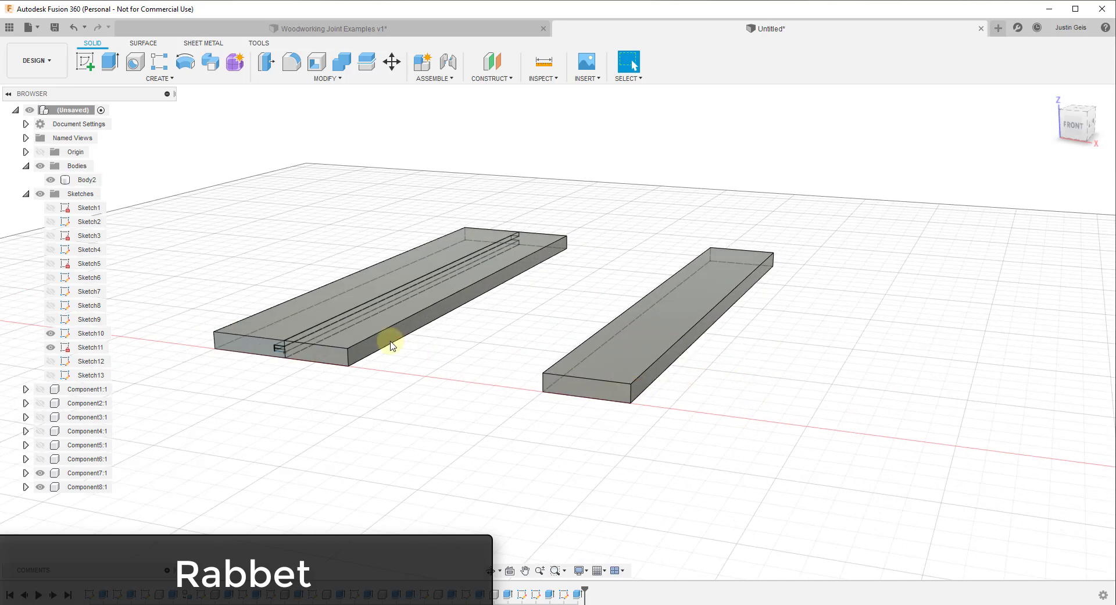
scroll(578, 349, down, 5)
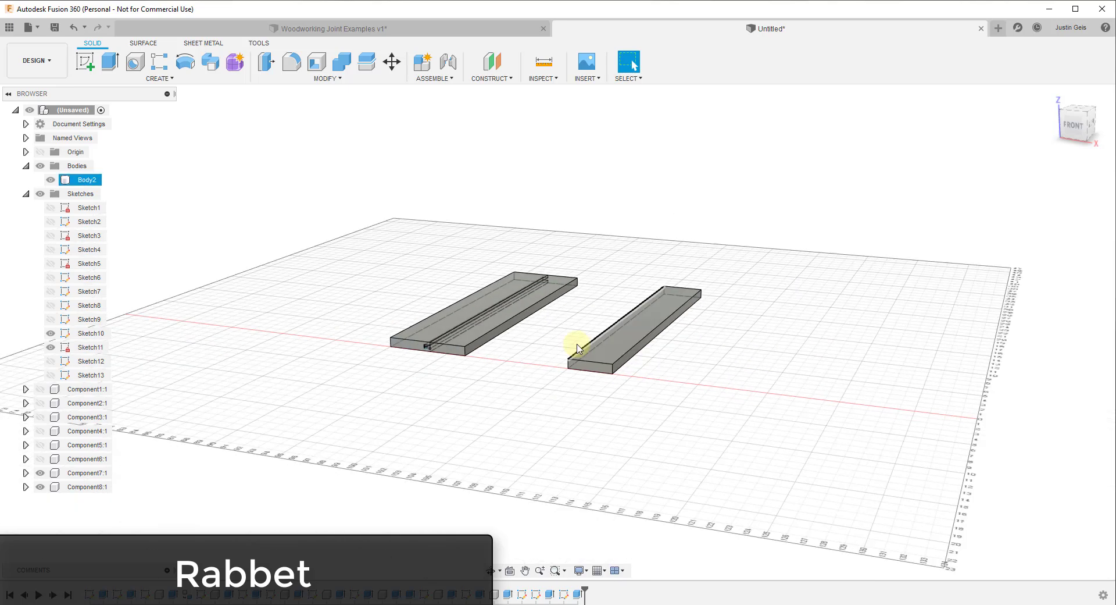
click(40, 417)
click(40, 431)
scroll(148, 304, up, 5)
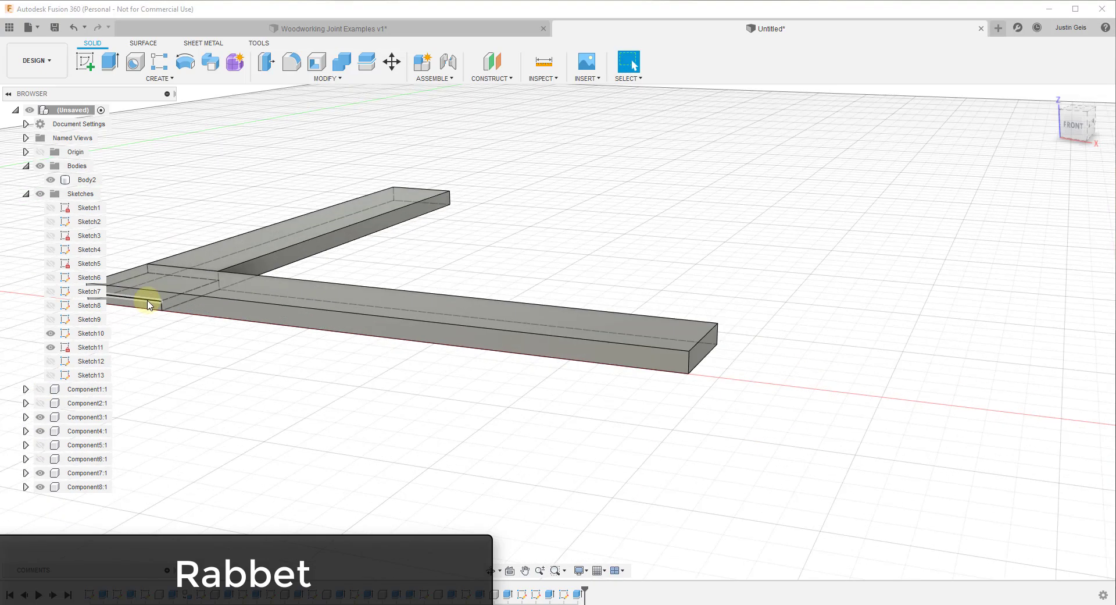
scroll(175, 297, up, 2)
scroll(205, 281, down, 4)
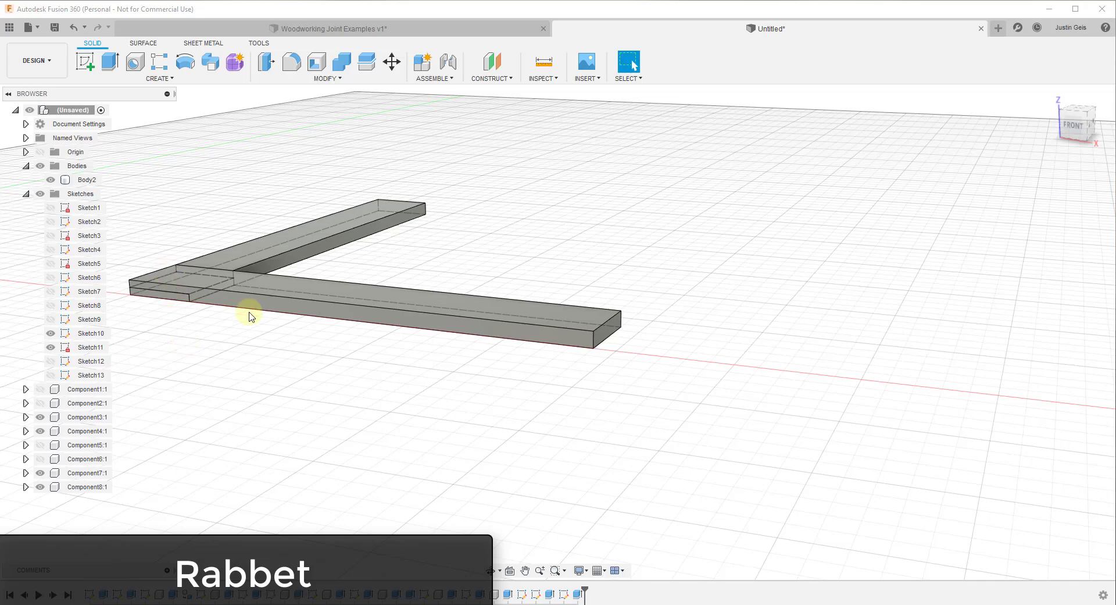
scroll(233, 291, down, 6)
scroll(568, 336, up, 6)
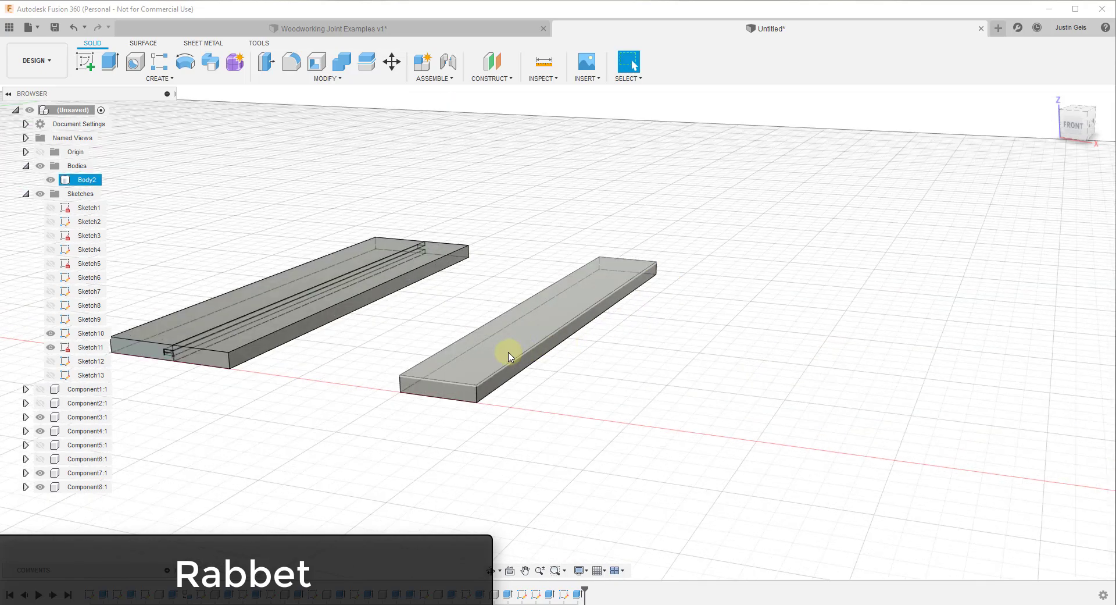
shift+middle_drag(509, 356, 434, 374)
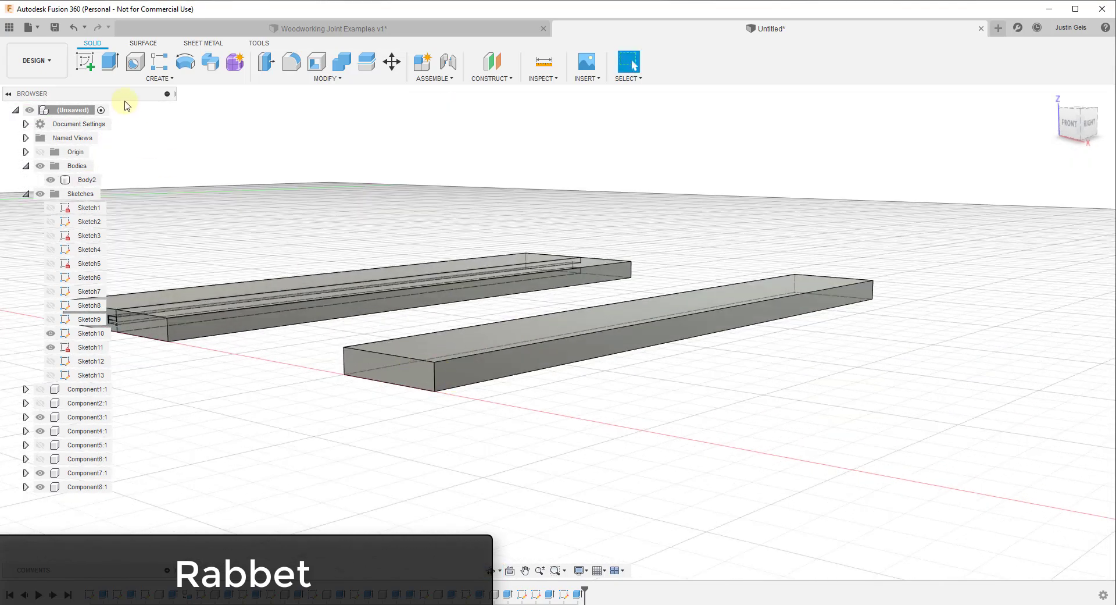
Start a sketch on the separate board's long side face and hide Component3, Component4, Component7, Component8, Sketch10 and Sketch11.
click(85, 64)
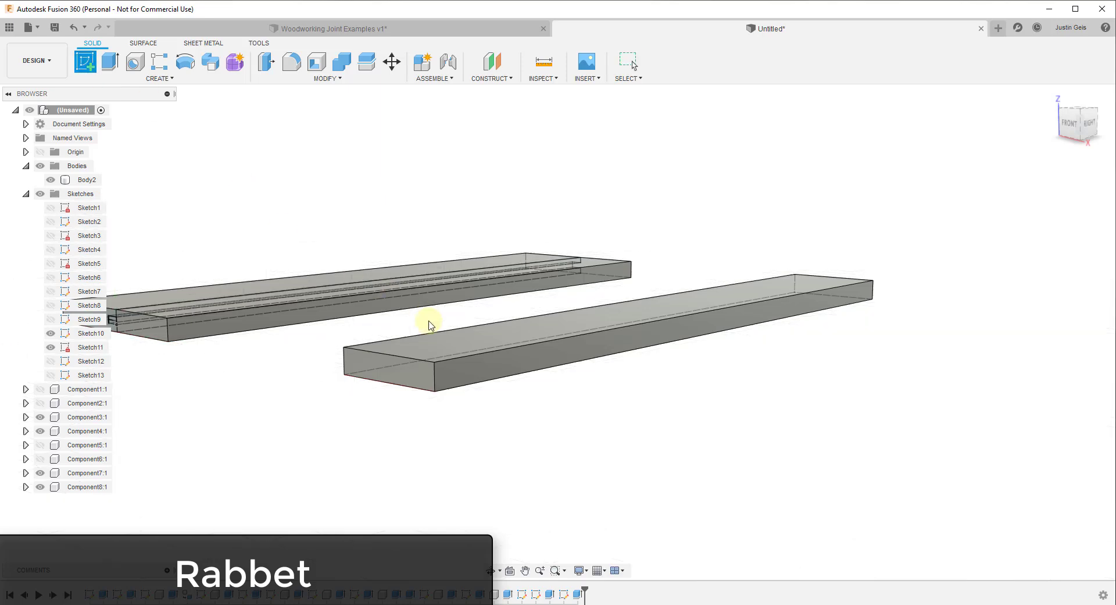
click(454, 379)
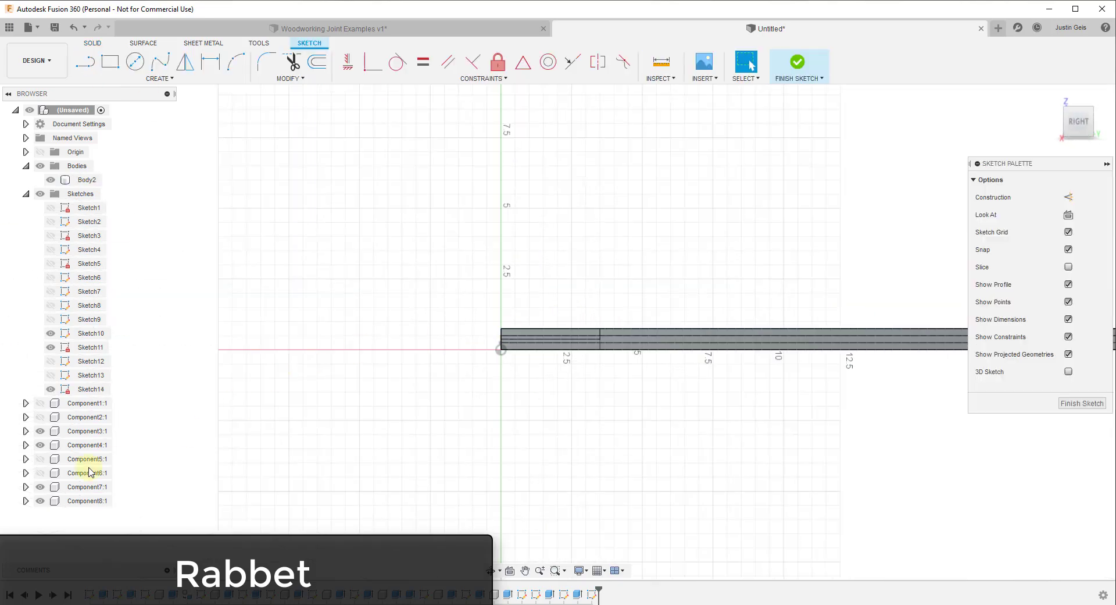
click(40, 431)
click(40, 486)
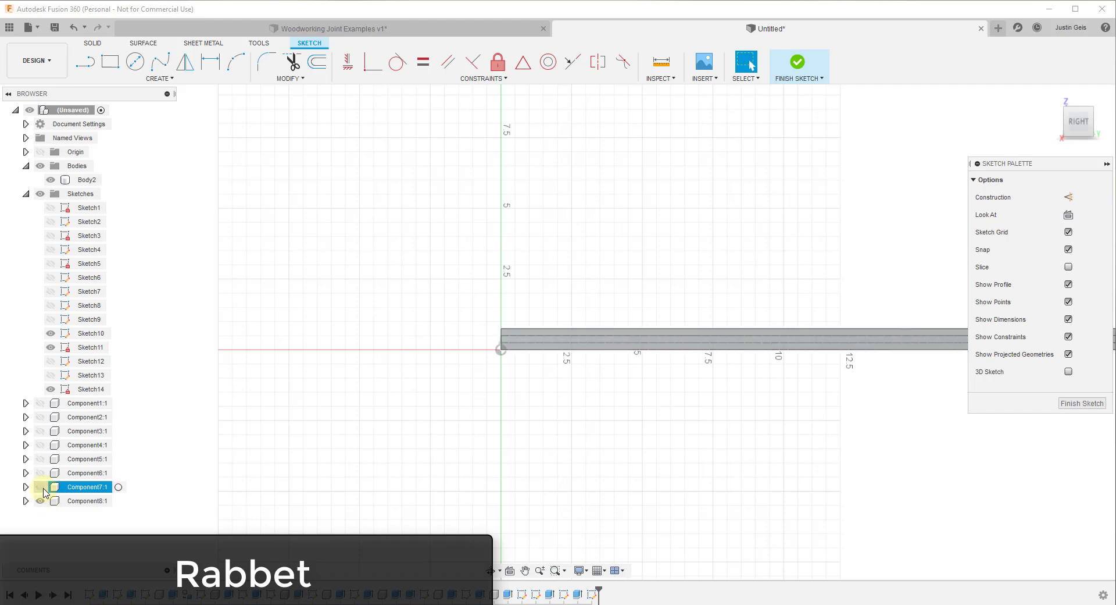
middle_drag(418, 351, 395, 349)
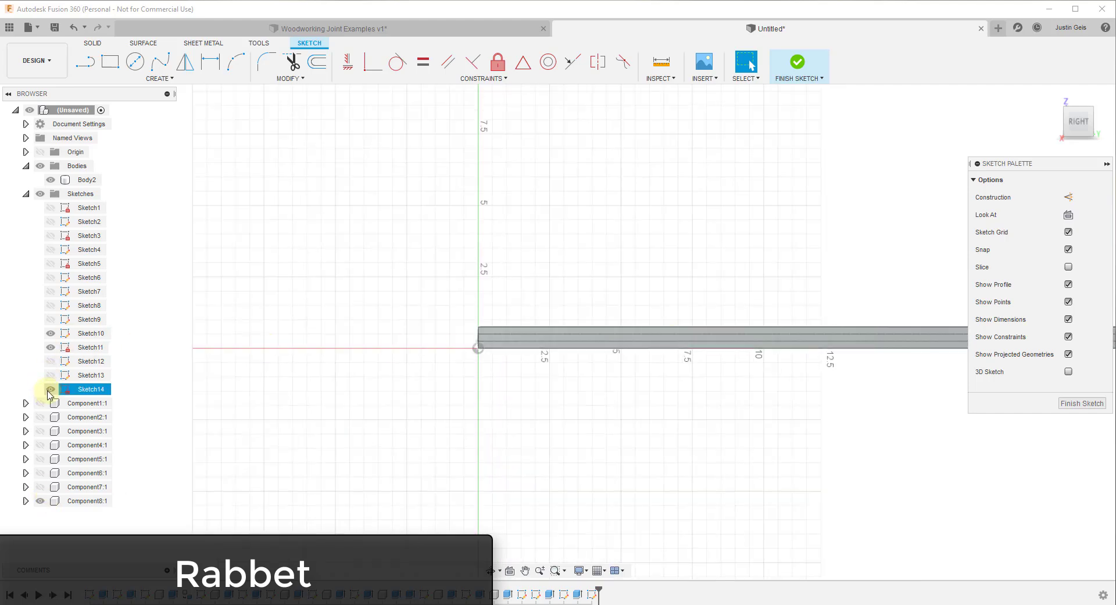
click(50, 334)
click(51, 347)
shift+middle_drag(582, 375, 627, 374)
click(40, 501)
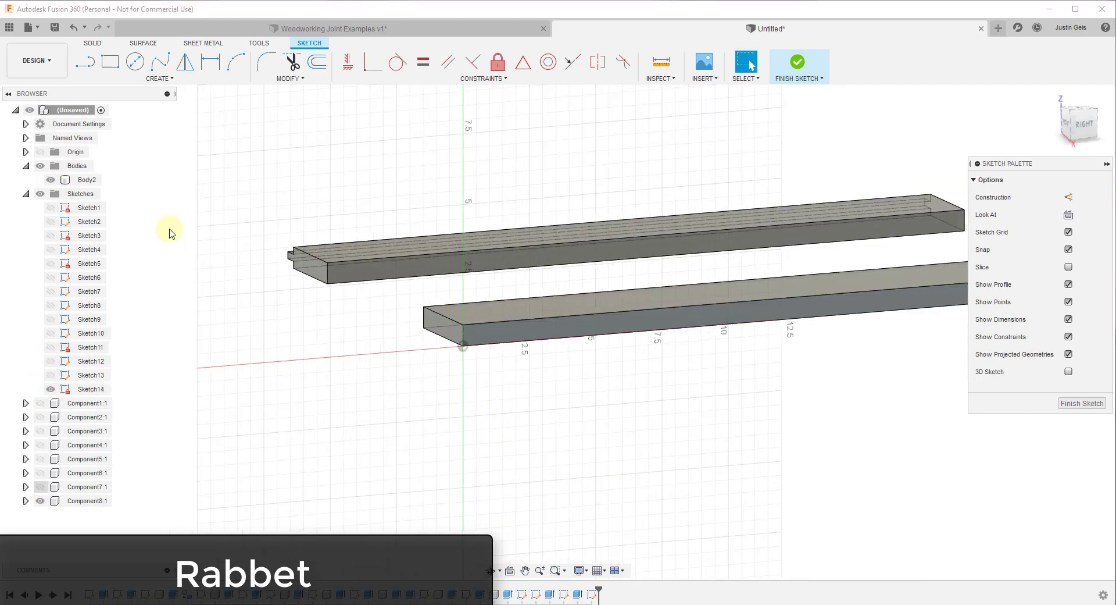
scroll(513, 340, up, 1)
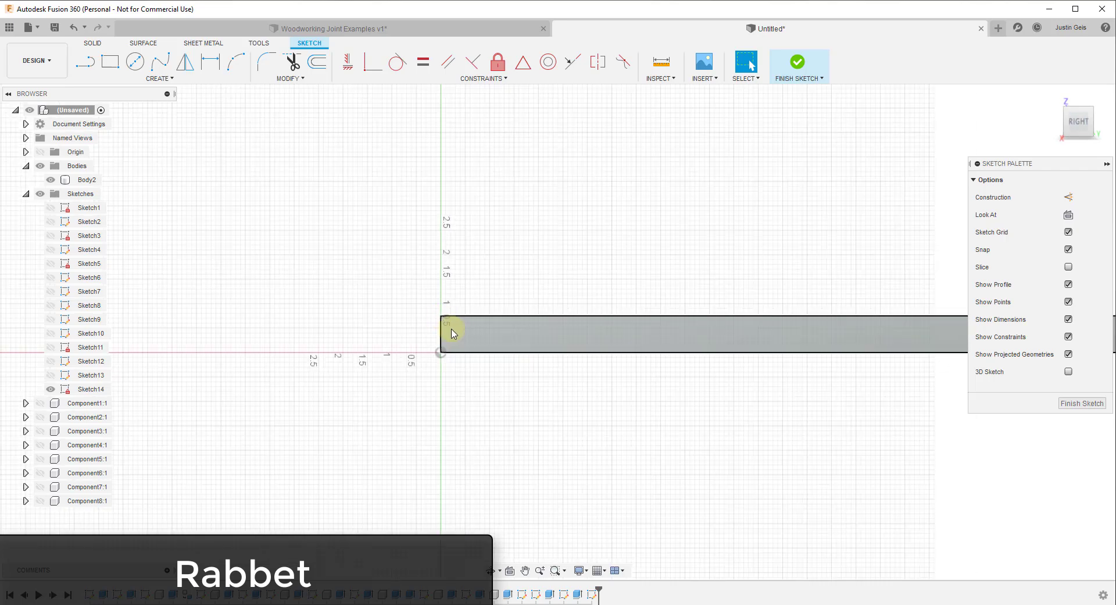
Draw a 0.75 in horizontal line inward from the midpoint of the board's front end edge.
key(l)
scroll(446, 338, up, 2)
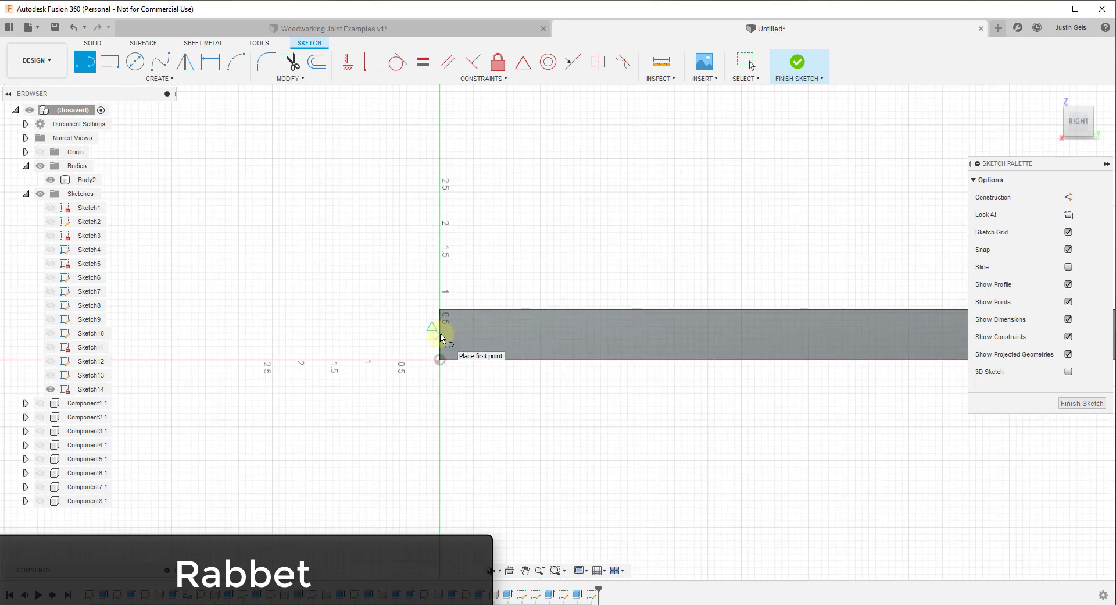
click(440, 336)
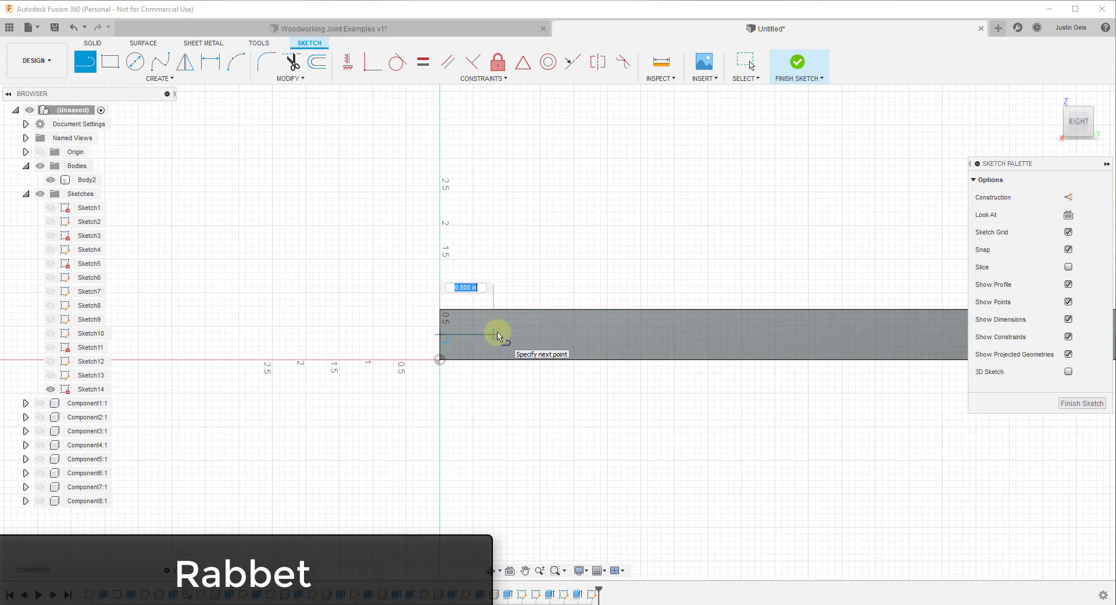
text(.75)
key(Return)
key(Escape)
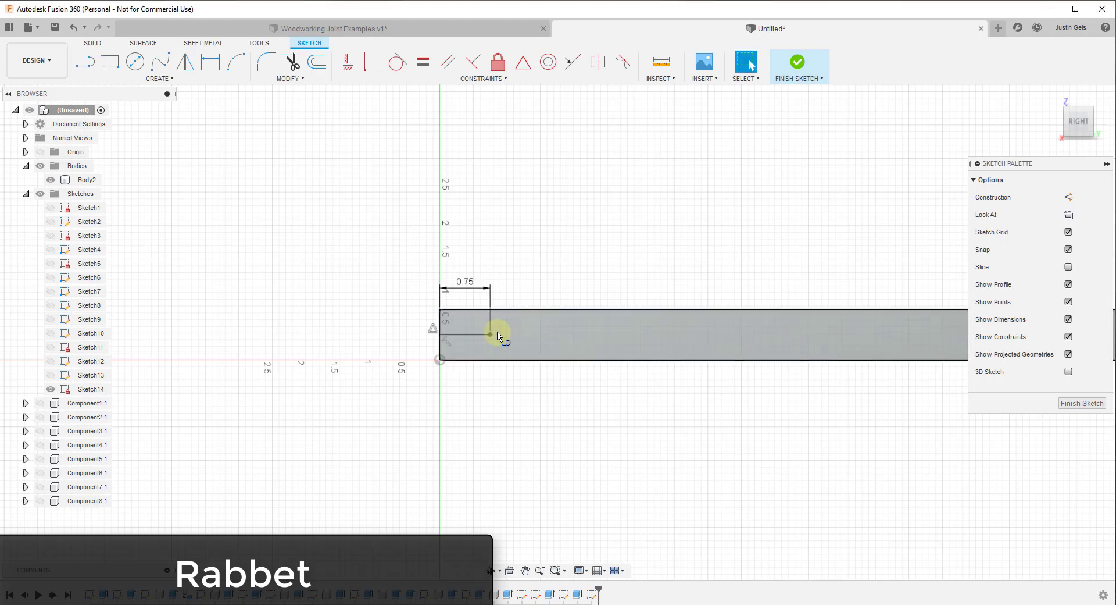
Draw a rectangle from the line's inner end to the board's lower front corner and finish the sketch.
key(r)
click(490, 334)
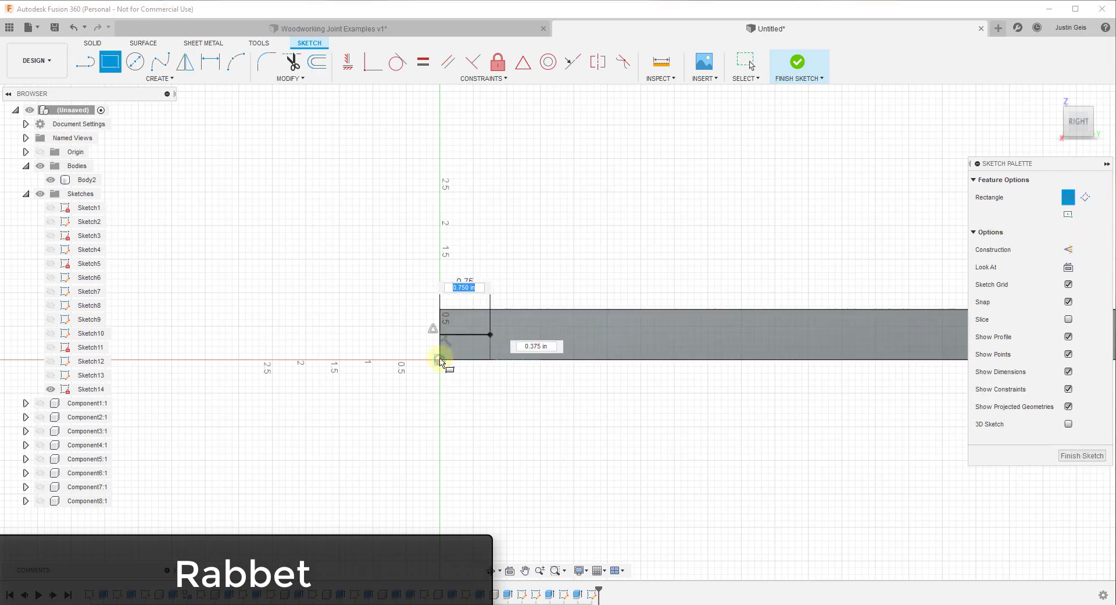
click(440, 360)
click(798, 63)
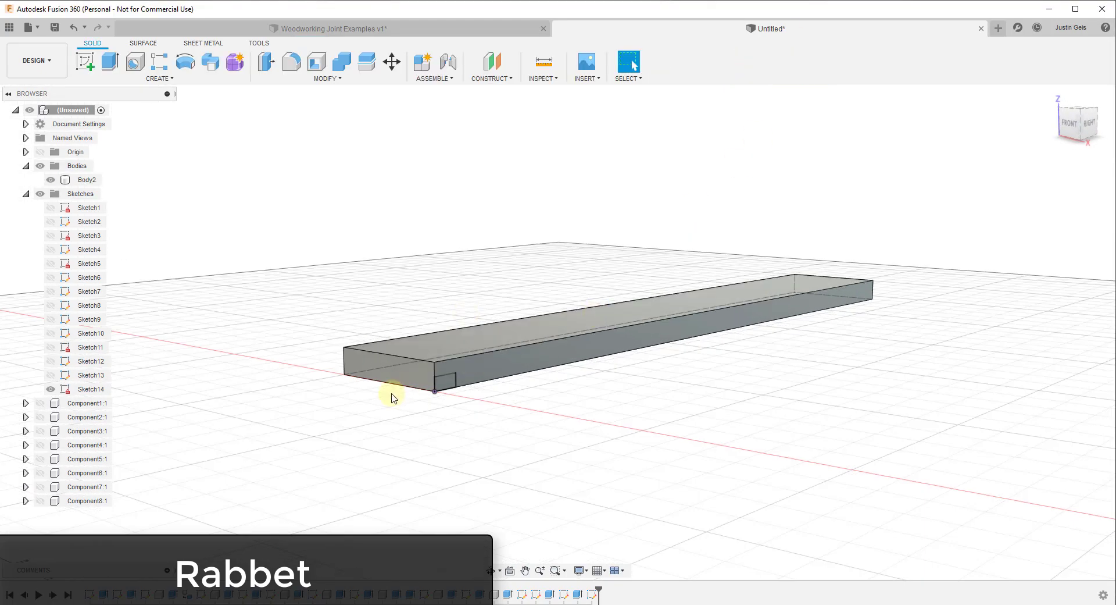
Extrude the small rectangle as a cut about 4.91 in across the board's full width to form the rabbet.
scroll(401, 391, up, 5)
click(107, 65)
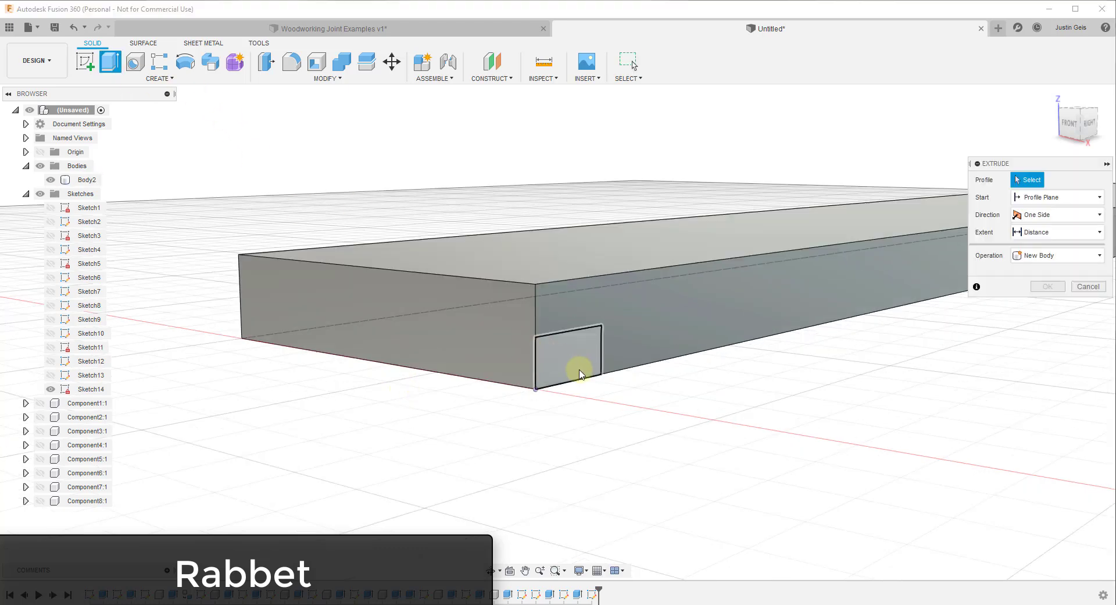
click(570, 364)
drag(573, 361, 148, 325)
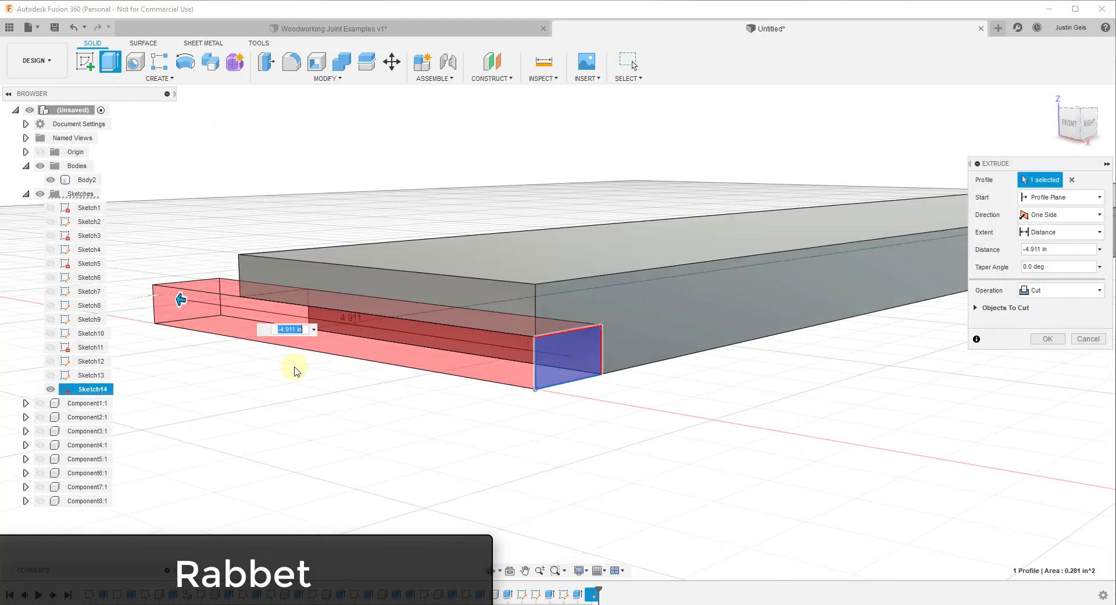
click(1058, 339)
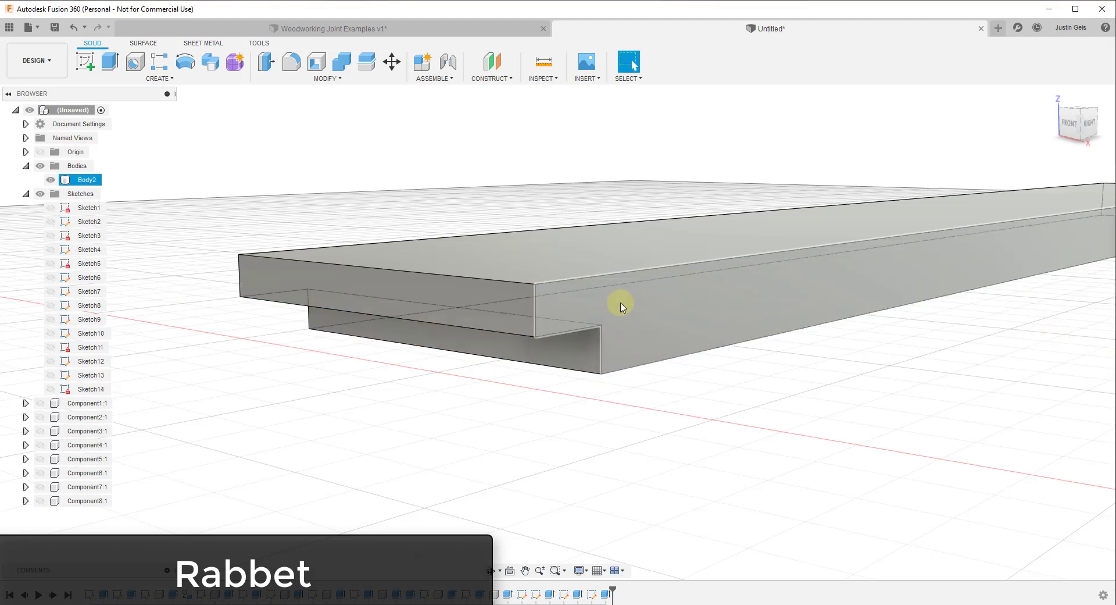
Convert the rabbeted board body into its own component.
scroll(639, 303, down, 4)
click(87, 181)
right_click(88, 182)
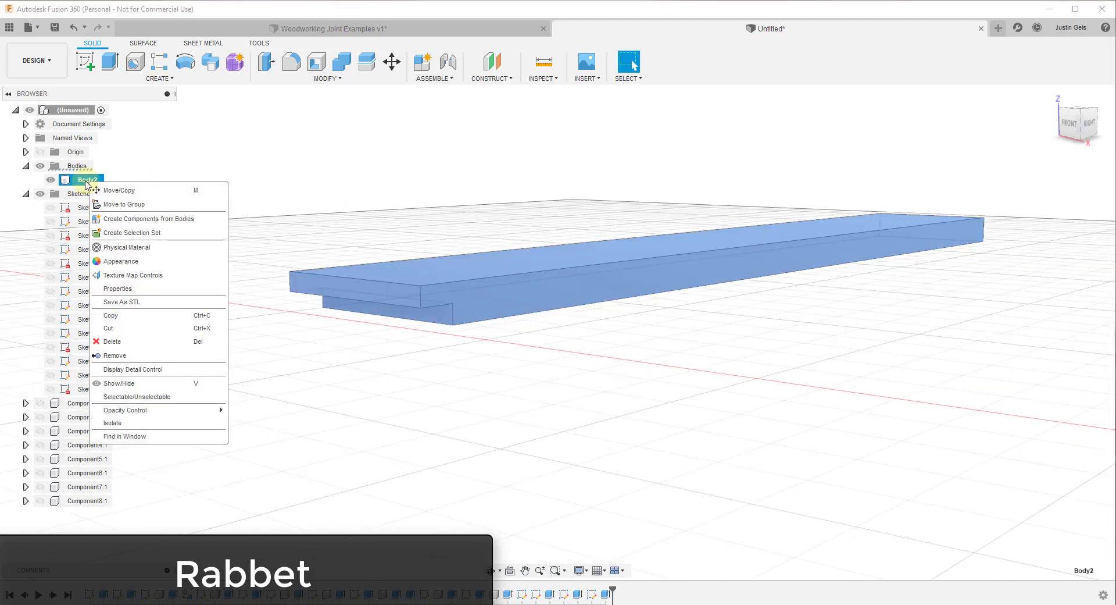
click(125, 219)
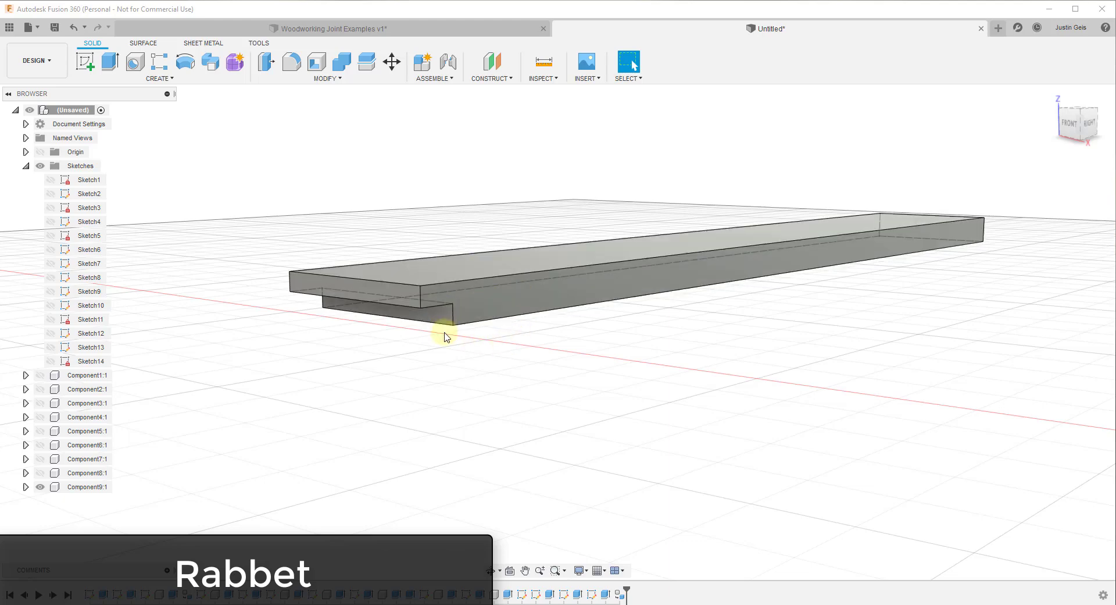
Extrude the rabbet's underside face 24 in downward as a new component to form the mating vertical board.
scroll(494, 308, down, 2)
shift+middle_drag(496, 319, 501, 298)
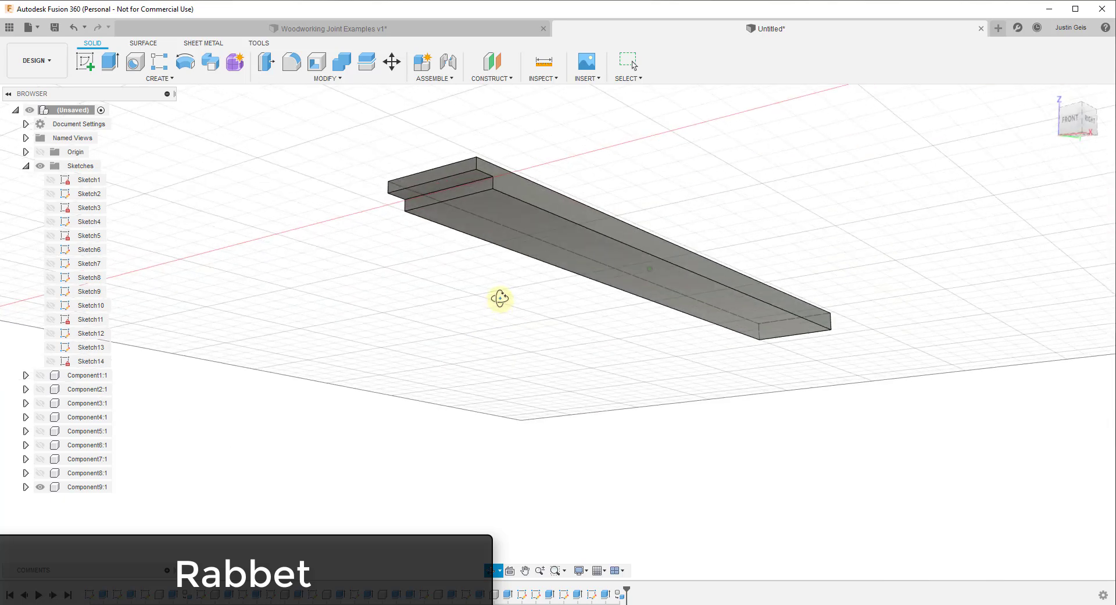
click(459, 180)
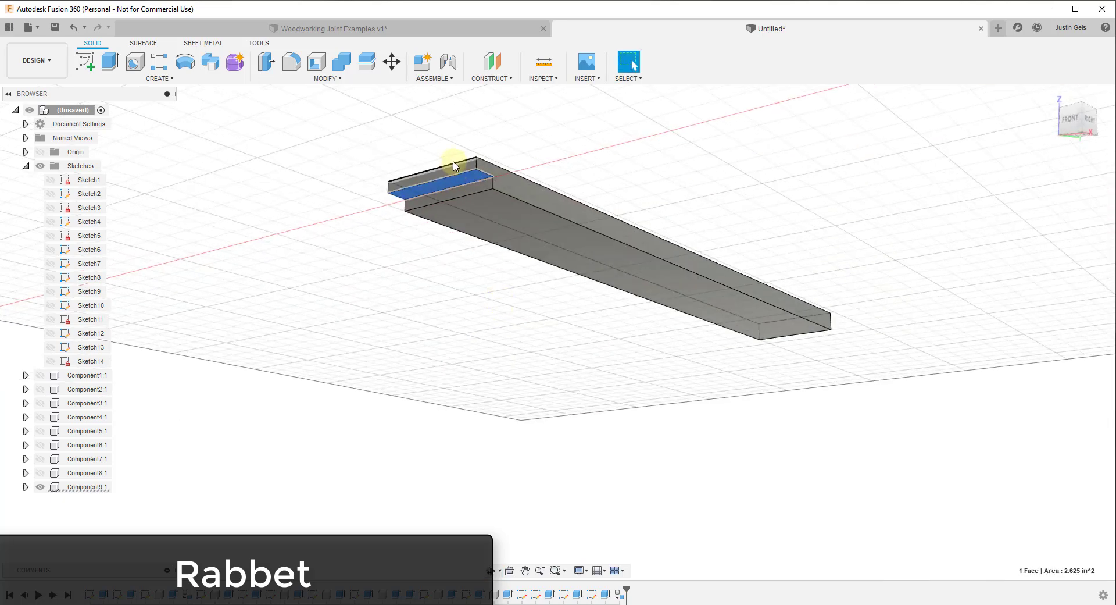
click(110, 63)
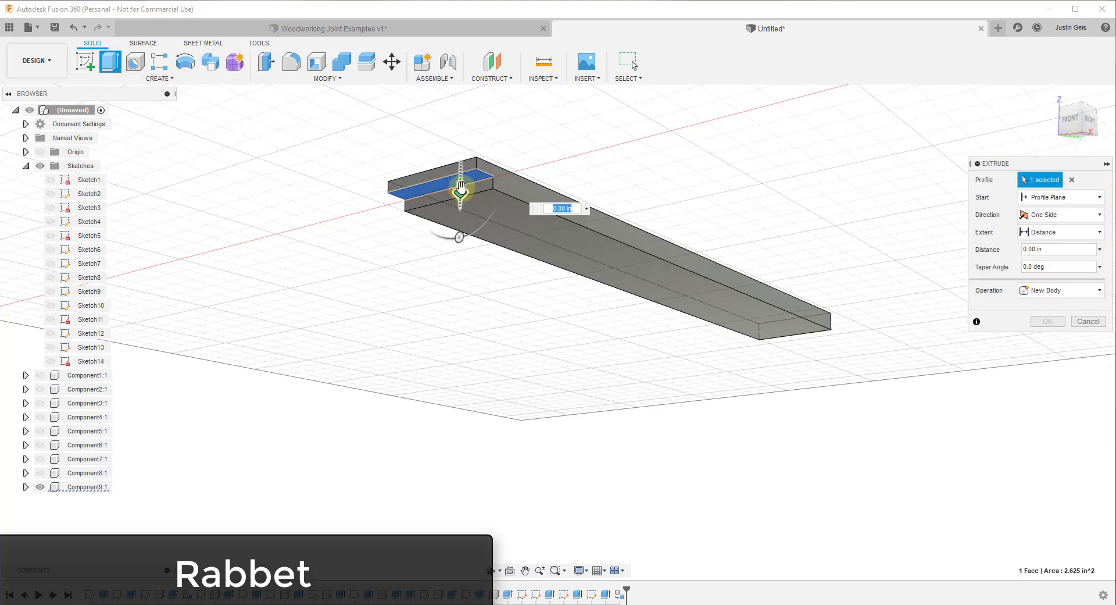
drag(459, 190, 425, 419)
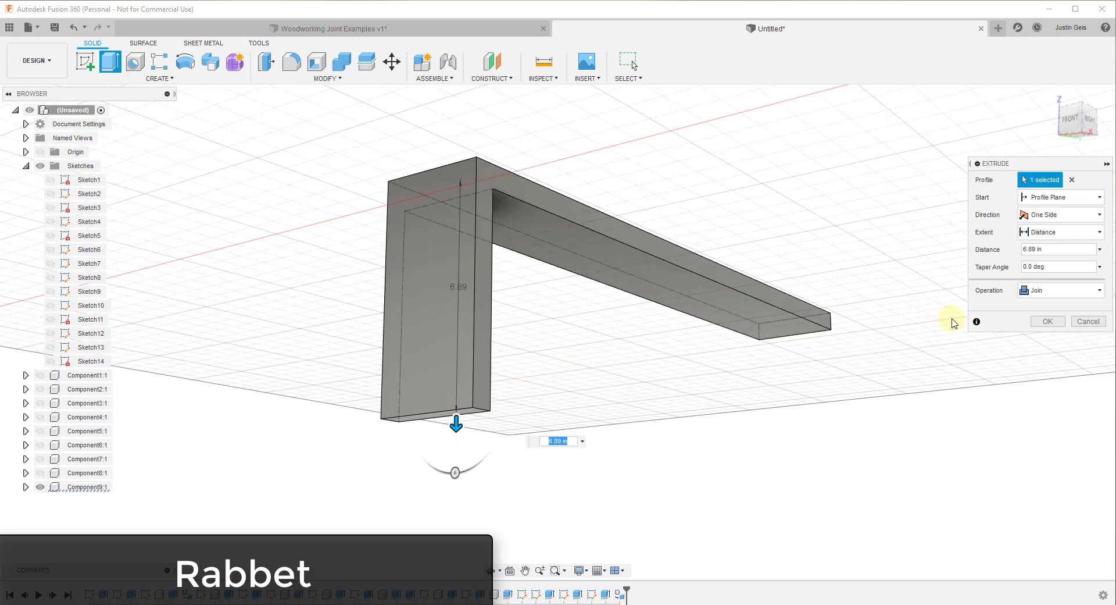
click(1057, 290)
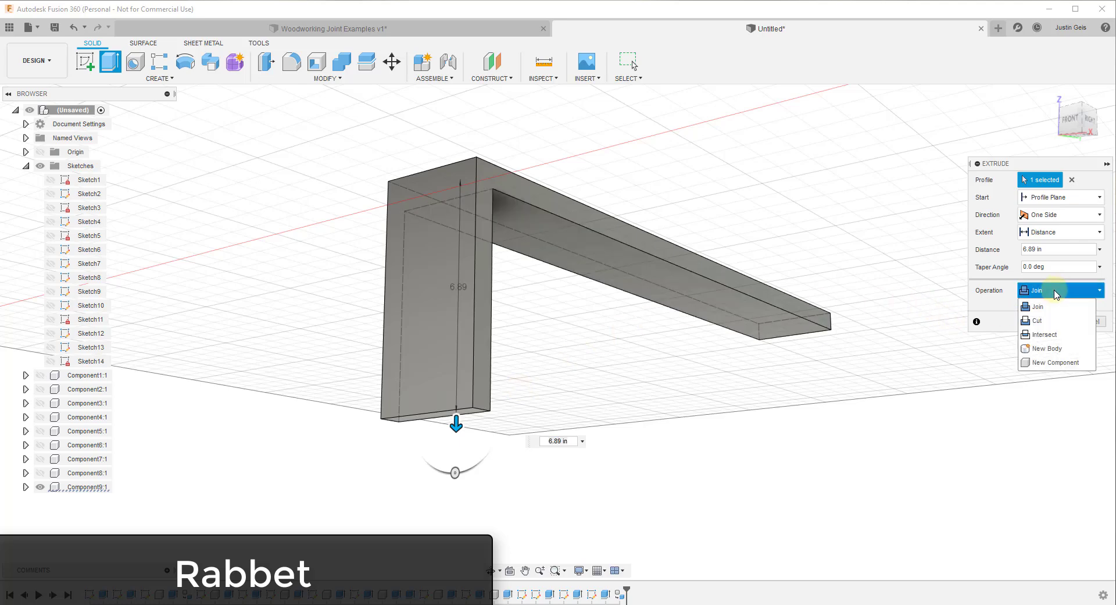
click(1058, 363)
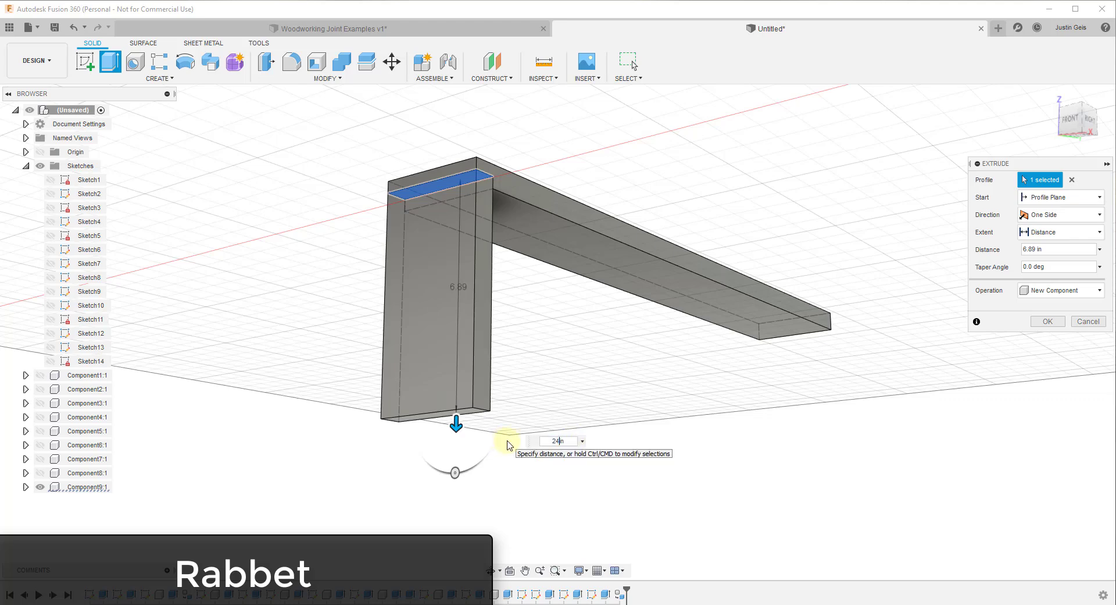
scroll(775, 416, down, 5)
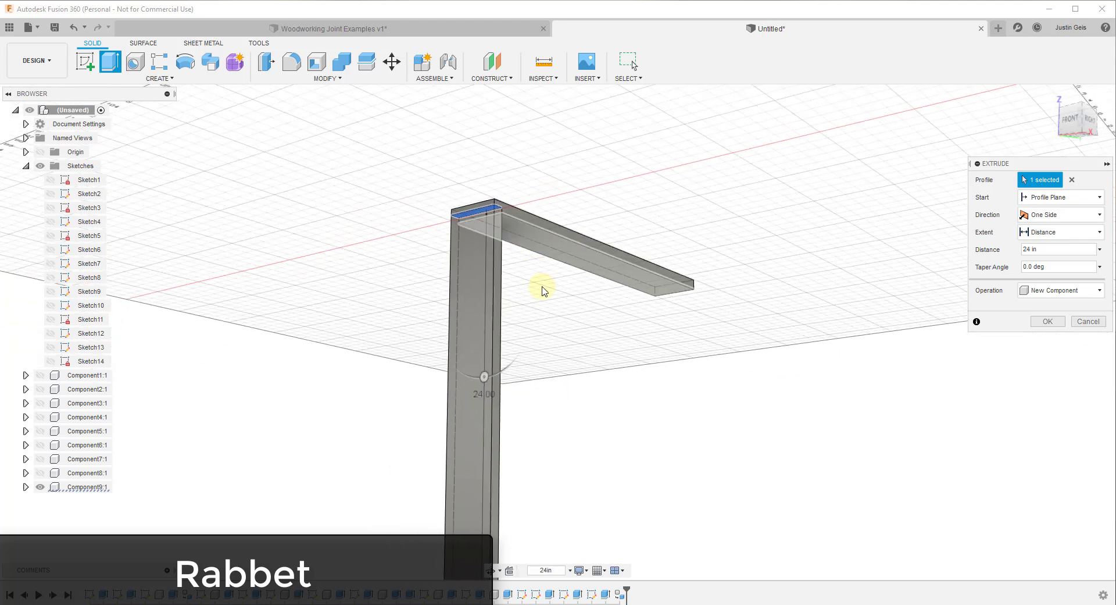
key(Return)
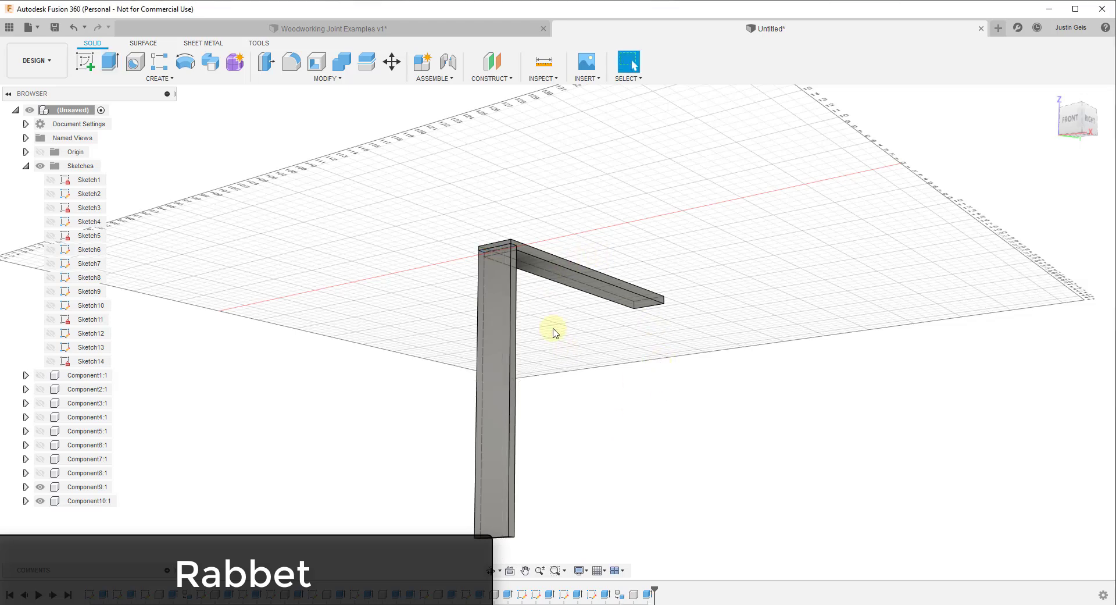
Examine how the vertical board's end seats in the rabbet of the horizontal board.
scroll(501, 204, up, 5)
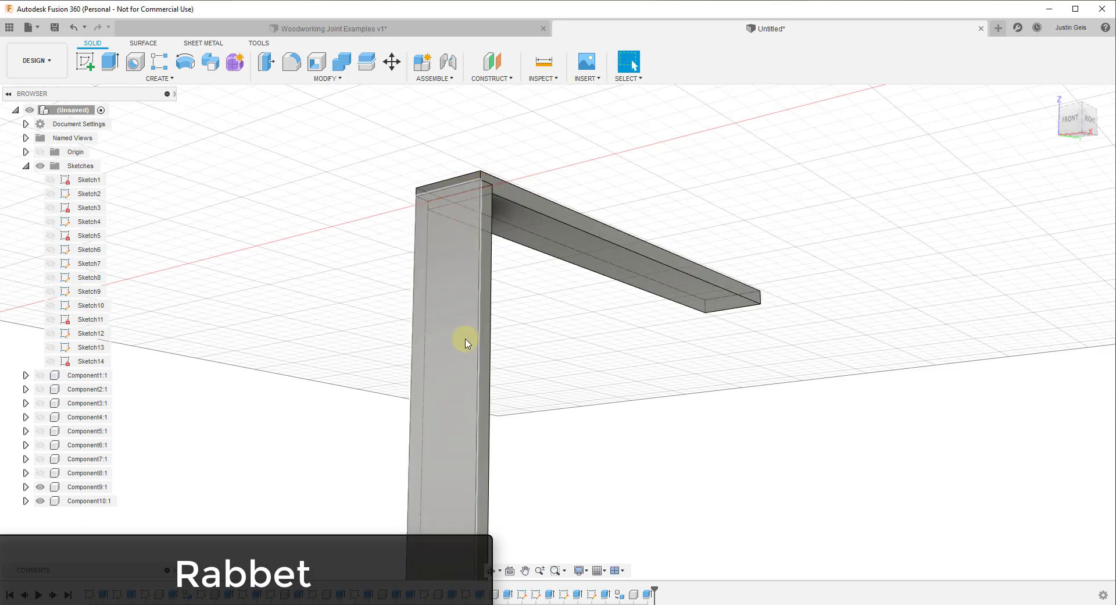
scroll(465, 341, down, 5)
scroll(481, 224, up, 5)
scroll(486, 225, up, 5)
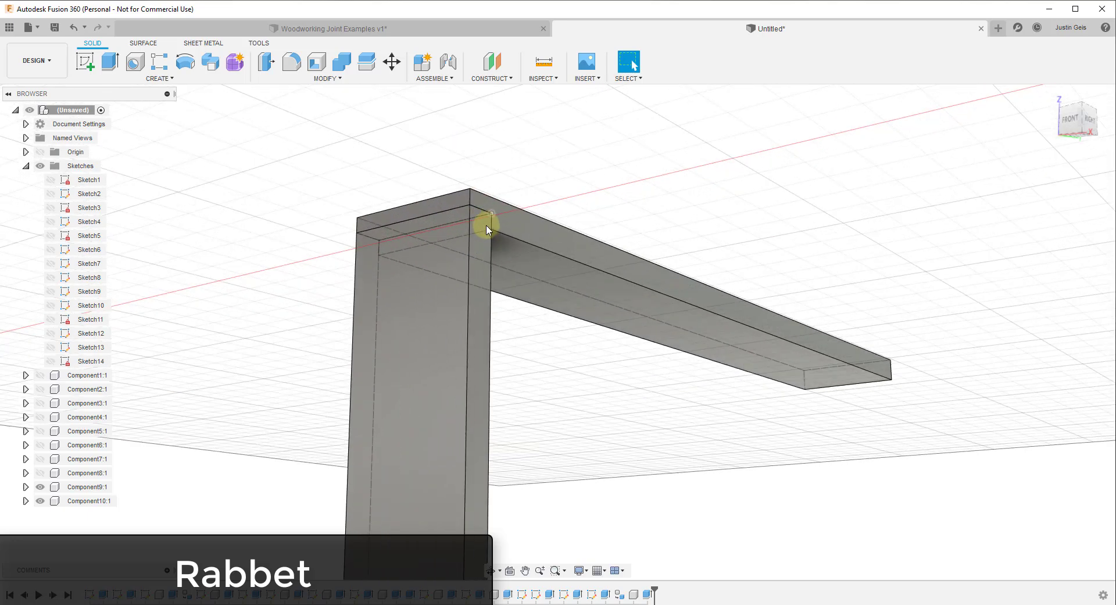
scroll(464, 186, down, 2)
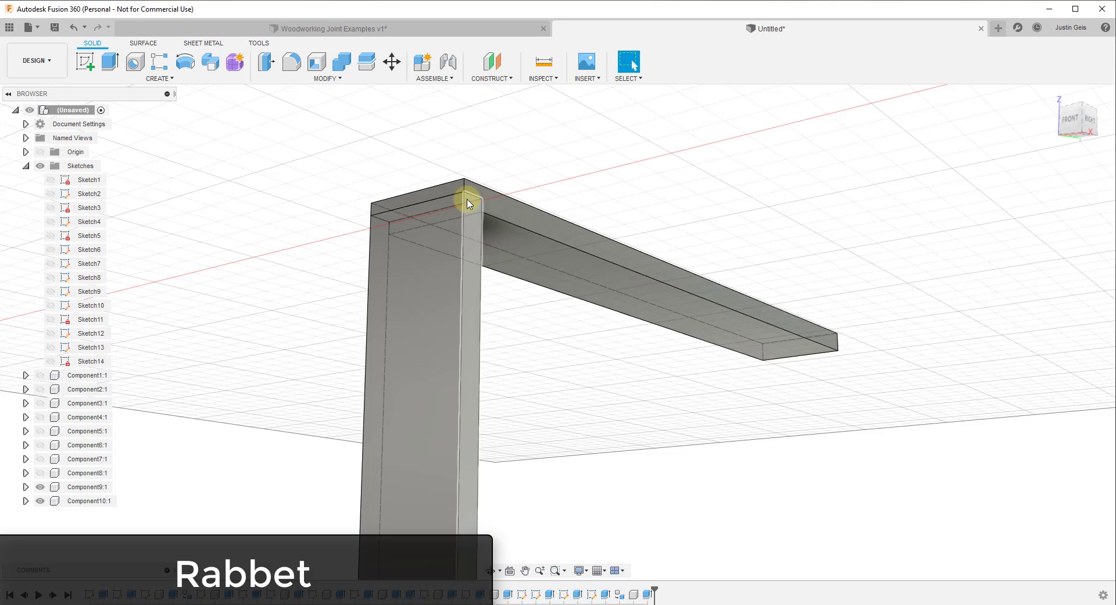
scroll(469, 215, down, 5)
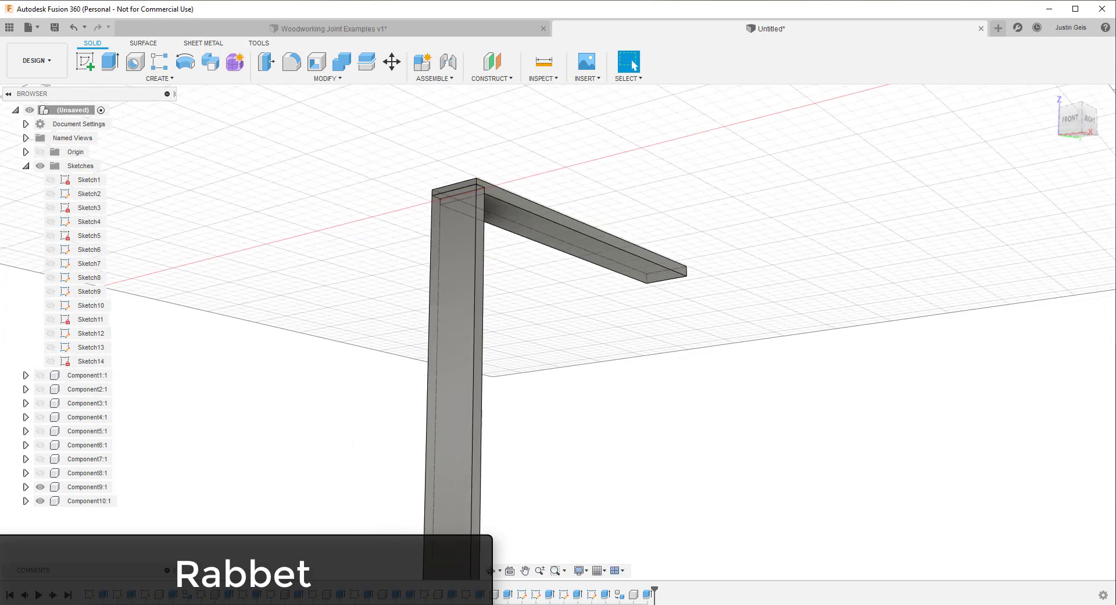